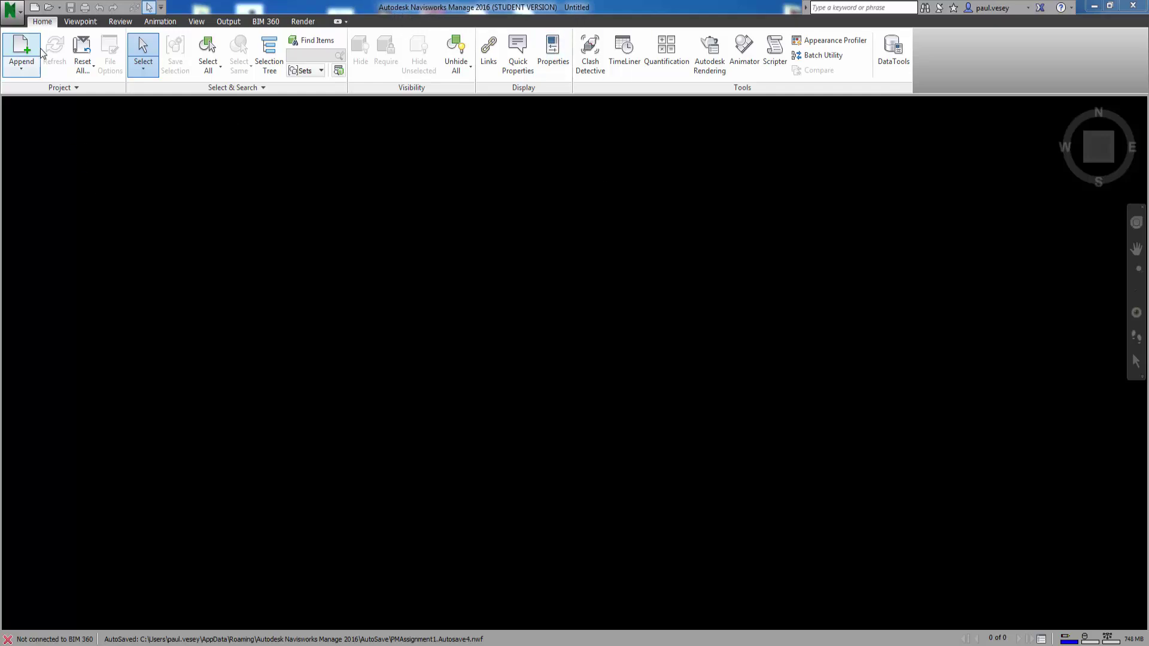
- Open the Revit house model PMAssignment1.rvt, with the file type filter set to Revit
{"action": "left_click", "coordinate": [19, 18]}
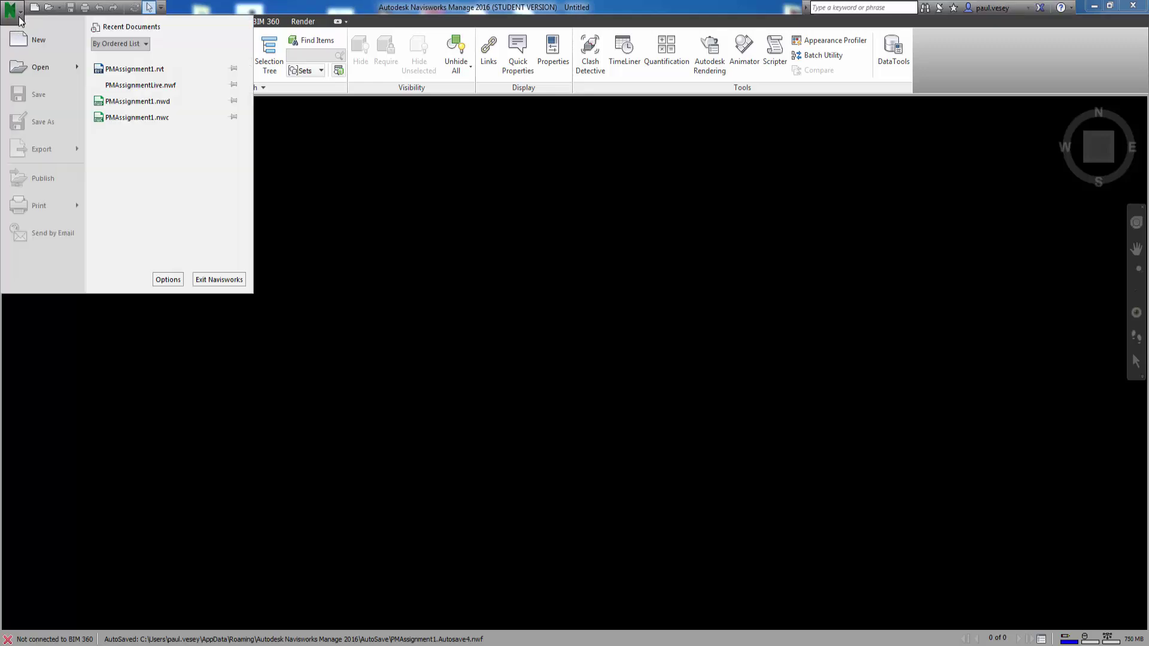
{"action": "left_click", "coordinate": [40, 67]}
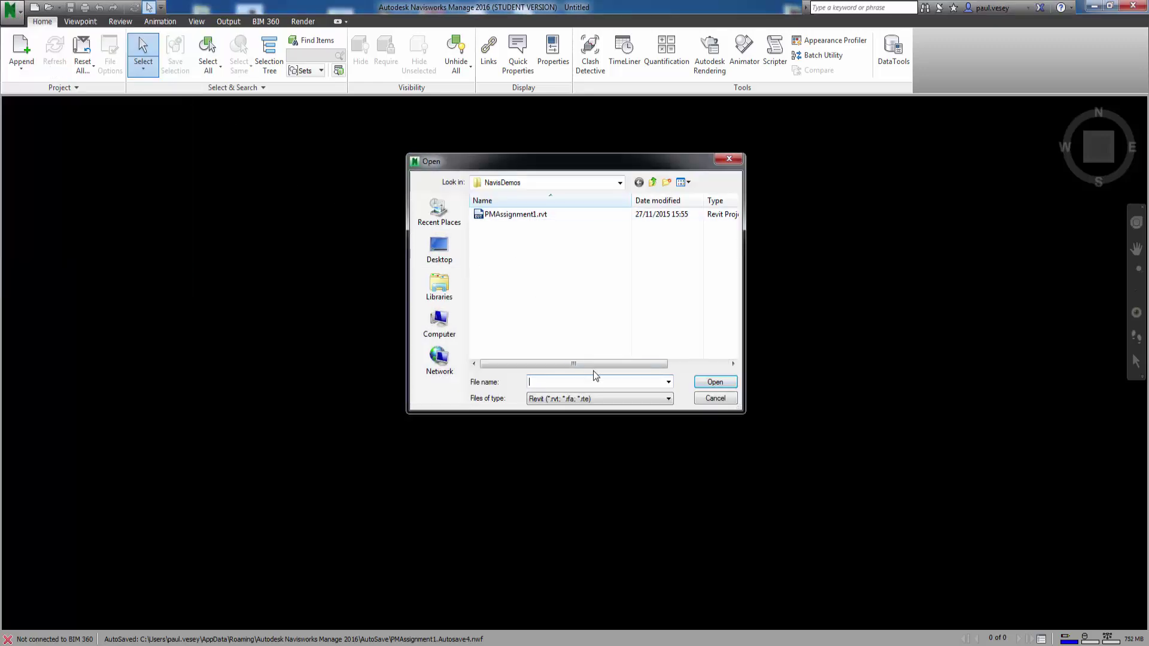
{"action": "left_click", "coordinate": [594, 404]}
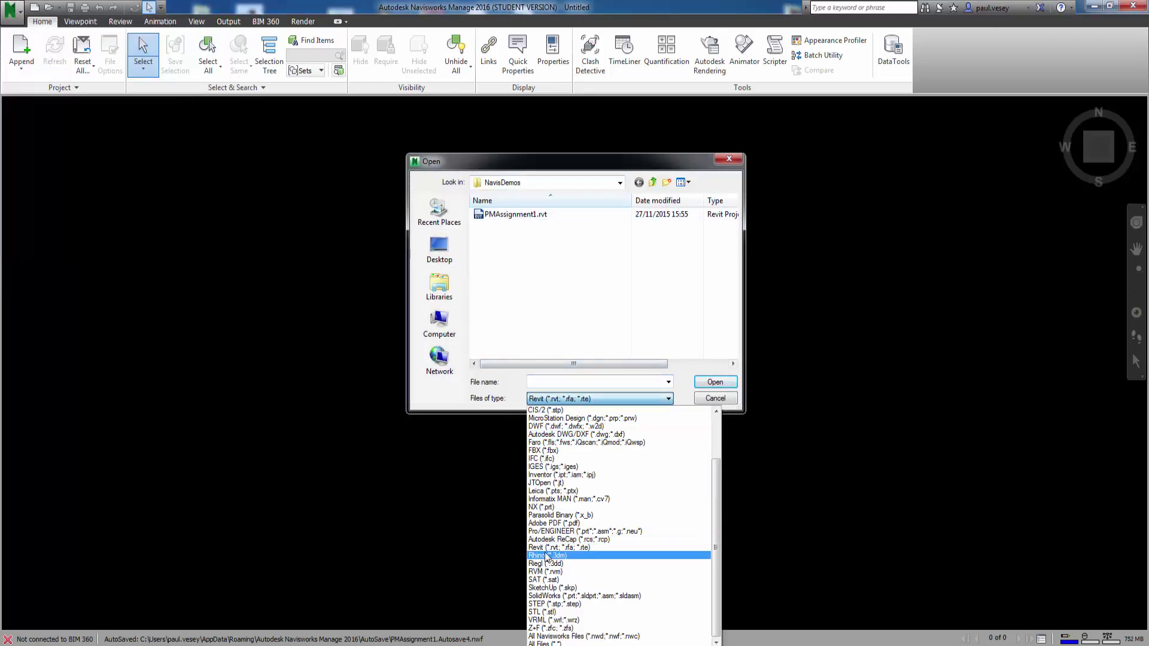
{"action": "left_click", "coordinate": [545, 548]}
{"action": "left_click", "coordinate": [509, 216]}
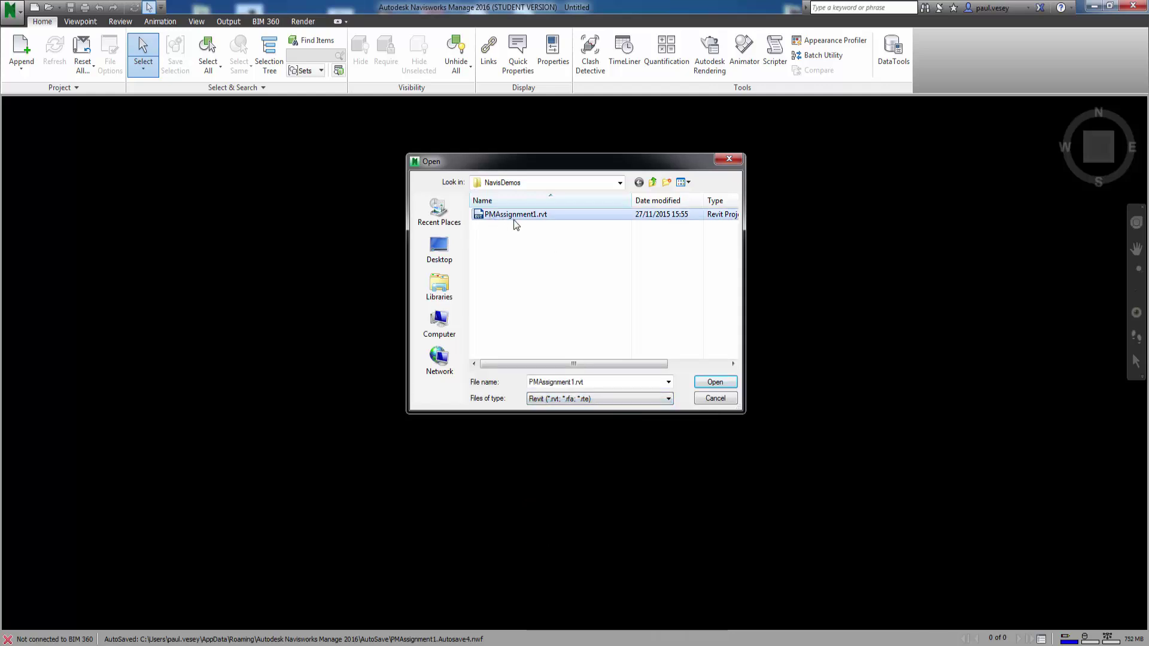
{"action": "left_click", "coordinate": [708, 382]}
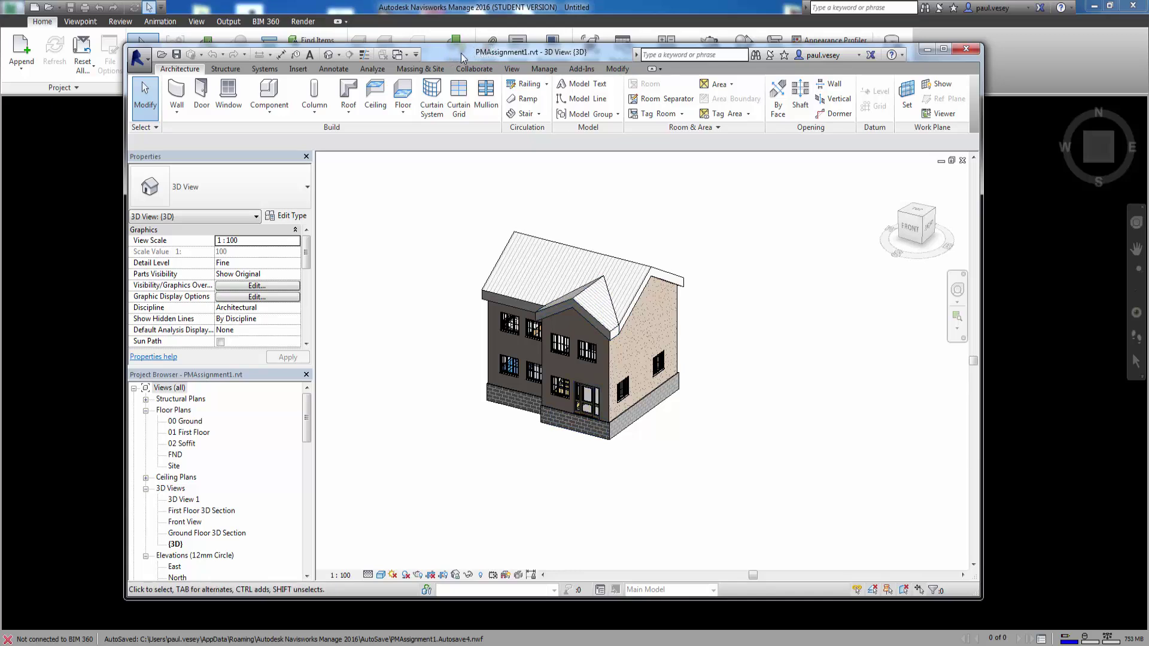
- Drag the Revit window aside to reveal the loaded house model in Navisworks
{"action": "left_click_drag", "start_coordinate": [461, 53], "coordinate": [503, 52]}
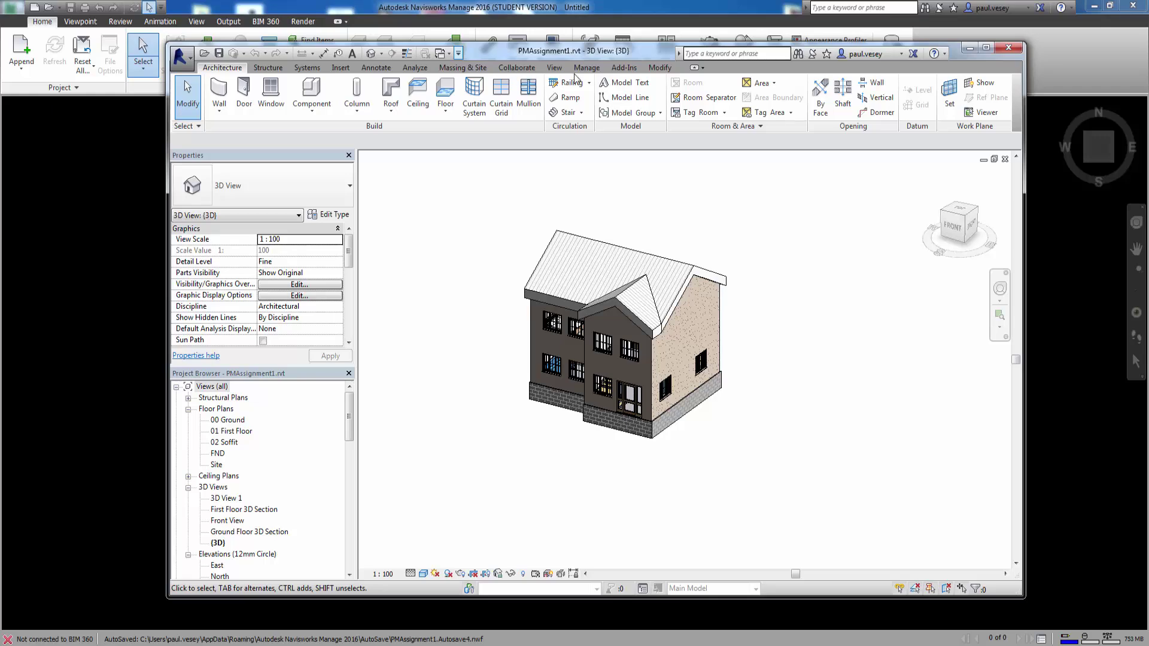
{"action": "left_click_drag", "start_coordinate": [943, 51], "coordinate": [1040, 73]}
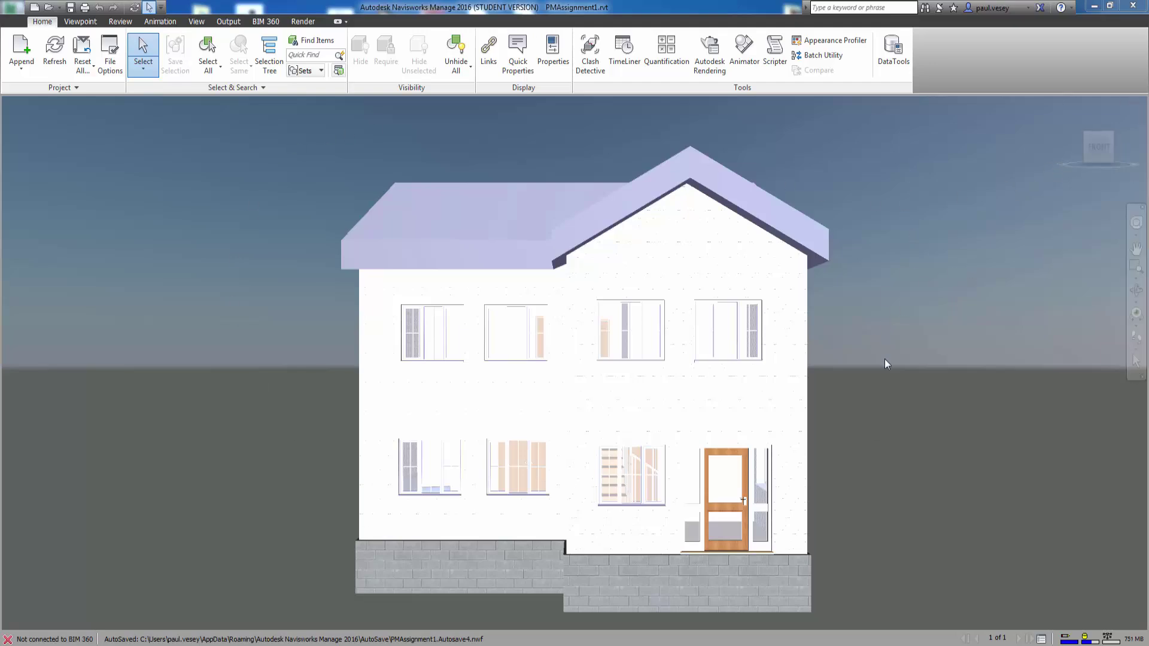
- Turn the house from its flat front elevation to a 3D front-right corner view
{"action": "left_click", "coordinate": [1111, 134]}
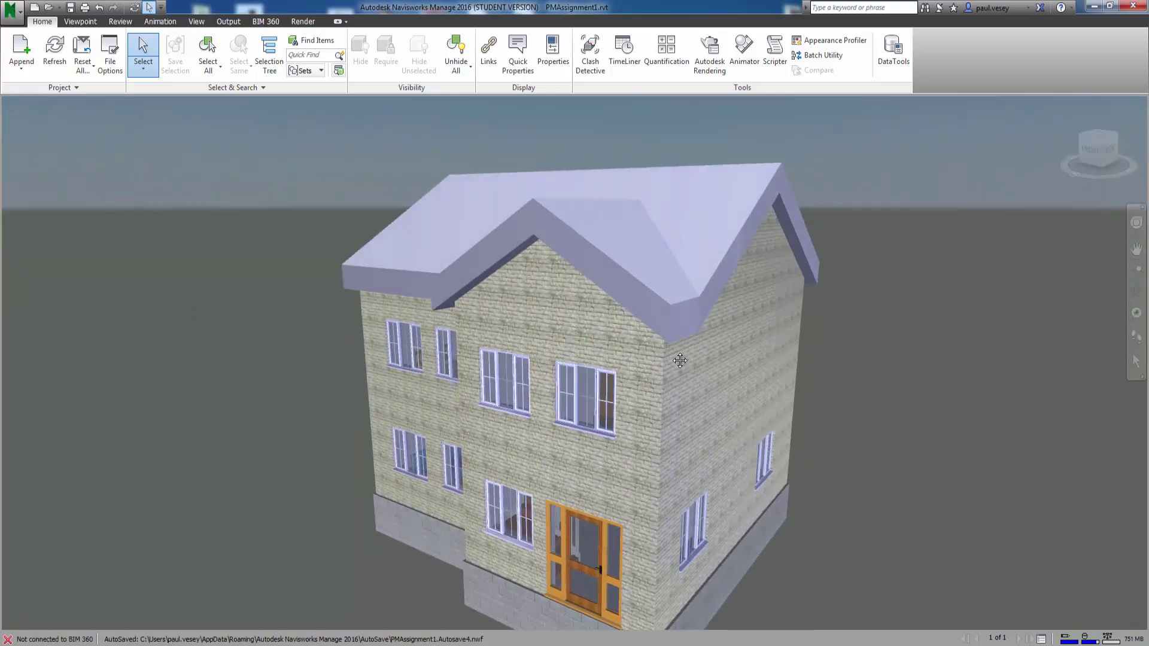
{"action": "scroll", "coordinate": [635, 368], "scroll_direction": "up", "scroll_amount": 3}
{"action": "scroll", "coordinate": [635, 369], "scroll_direction": "up", "scroll_amount": 2}
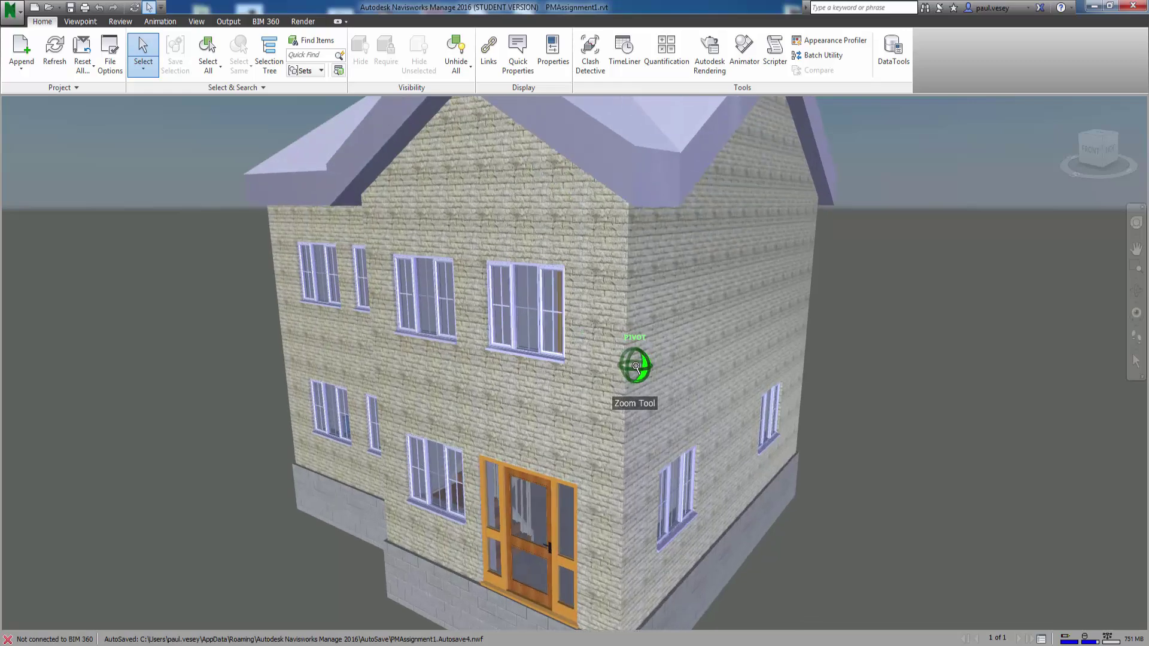
{"action": "scroll", "coordinate": [635, 369], "scroll_direction": "down", "scroll_amount": 2}
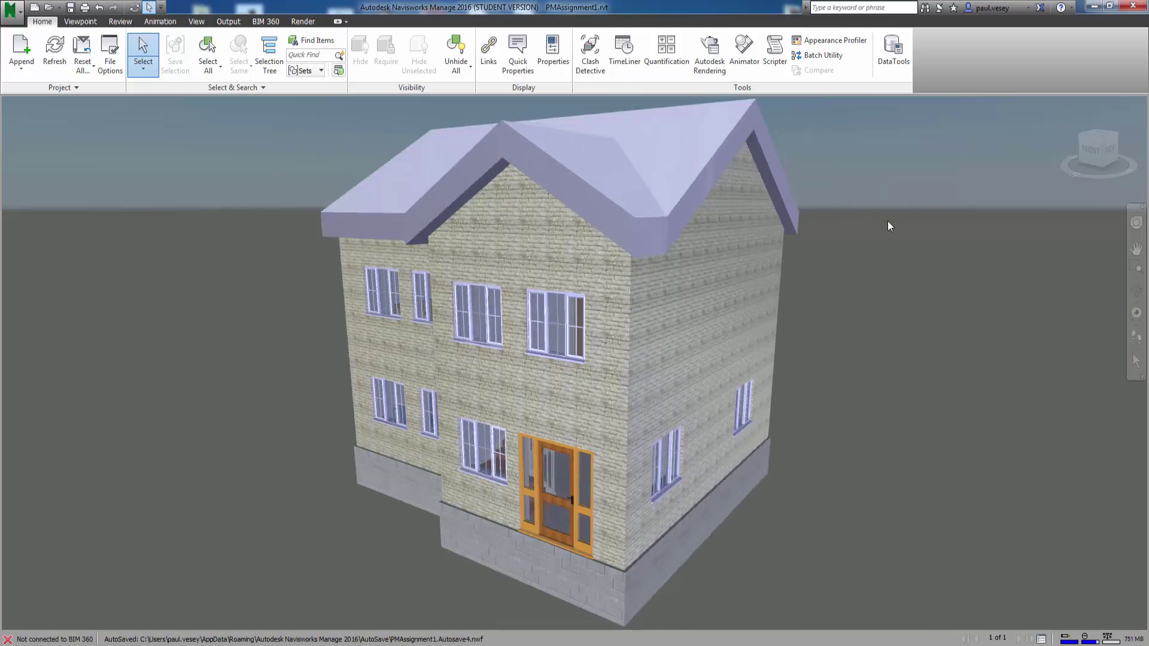
{"action": "scroll", "coordinate": [584, 381], "scroll_direction": "up", "scroll_amount": 5}
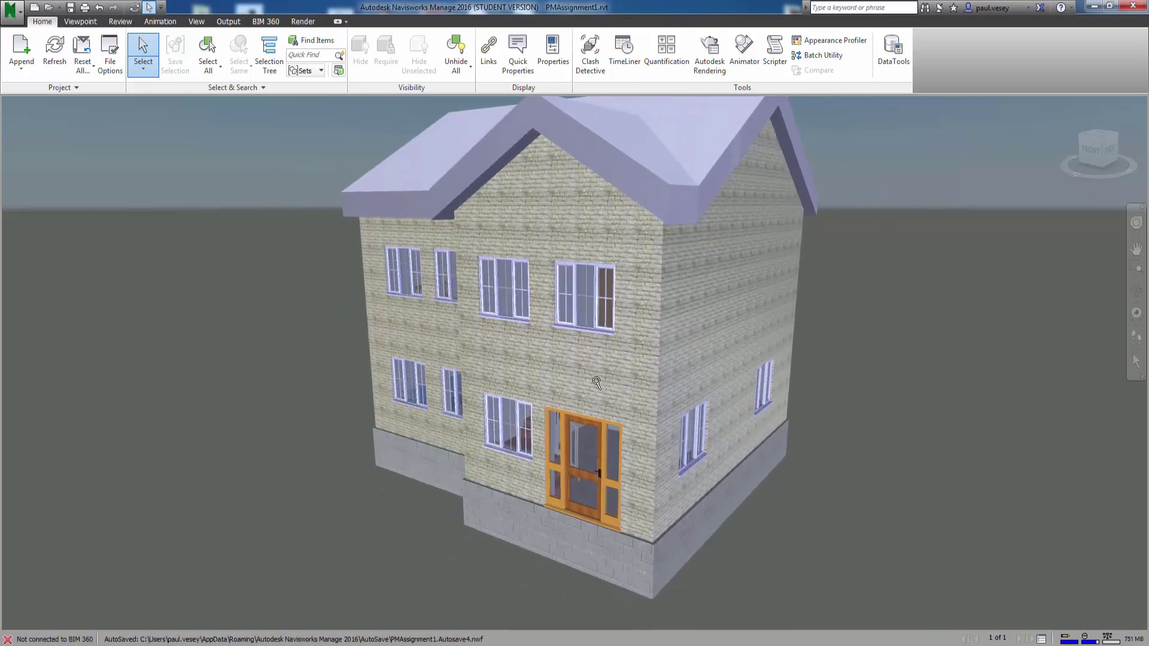
{"action": "scroll", "coordinate": [597, 381], "scroll_direction": "down", "scroll_amount": 5}
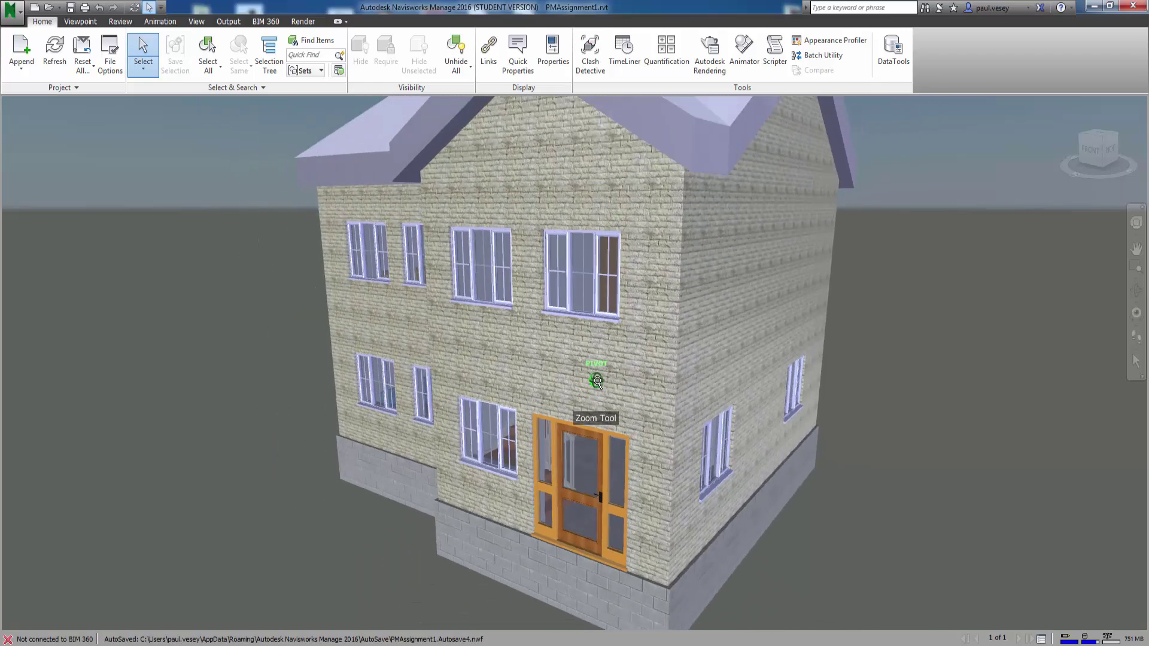
{"action": "left_click", "coordinate": [1100, 141]}
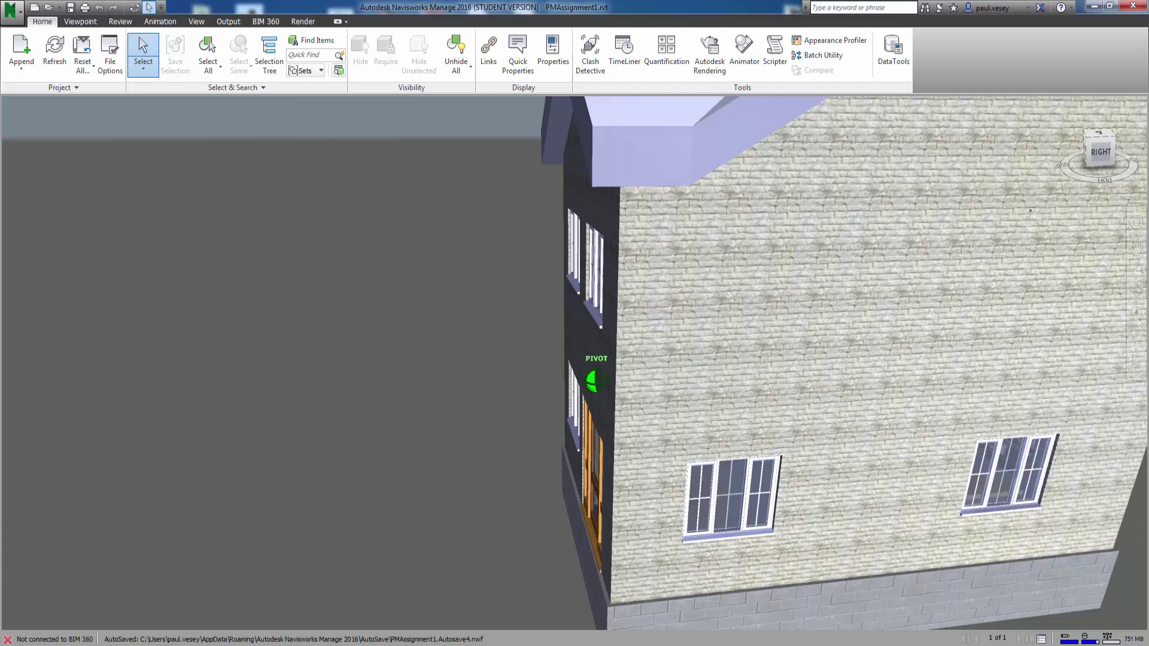
{"action": "middle_click_drag", "start_coordinate": [1031, 211], "coordinate": [29, 179], "text": "shift"}
- Switch the Viewpoint lighting to Scene Lights, then Head Light, and orbit to a front-corner view
{"action": "left_click", "coordinate": [197, 22]}
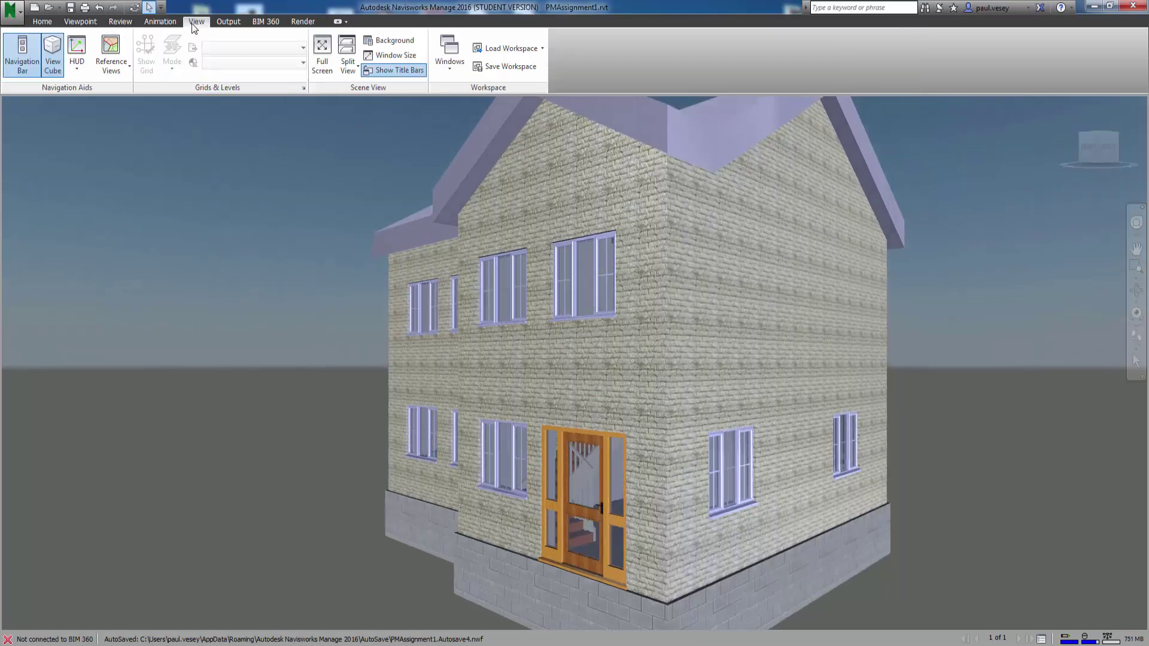
{"action": "left_click", "coordinate": [119, 22]}
{"action": "left_click", "coordinate": [160, 22]}
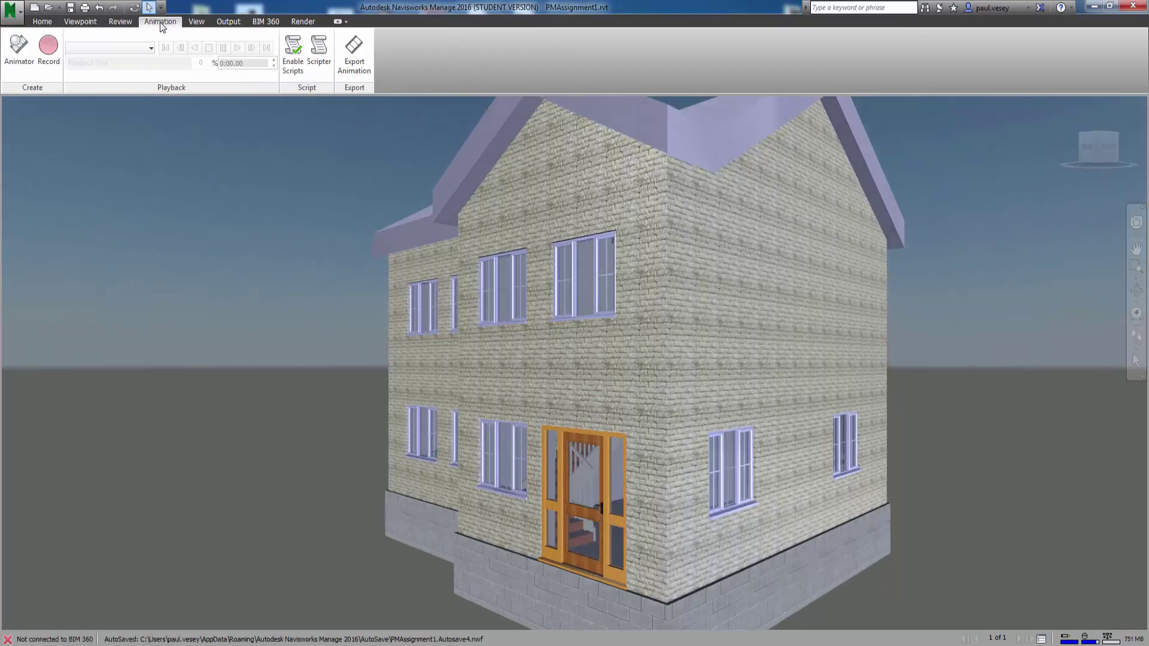
{"action": "left_click", "coordinate": [81, 23]}
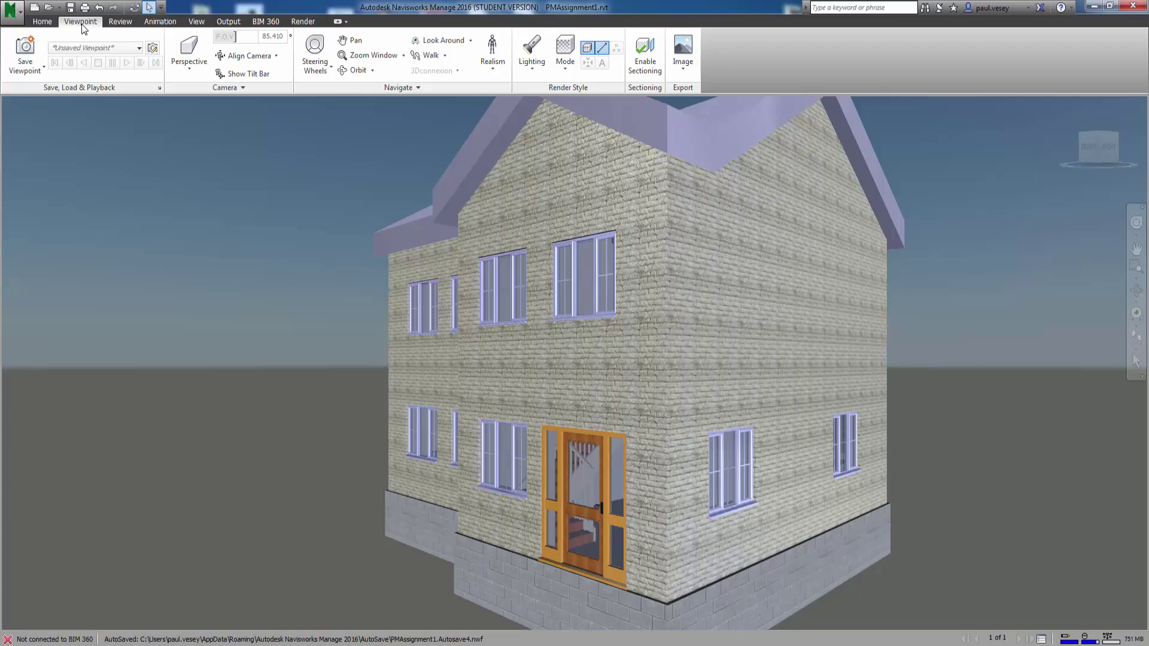
{"action": "left_click", "coordinate": [534, 71]}
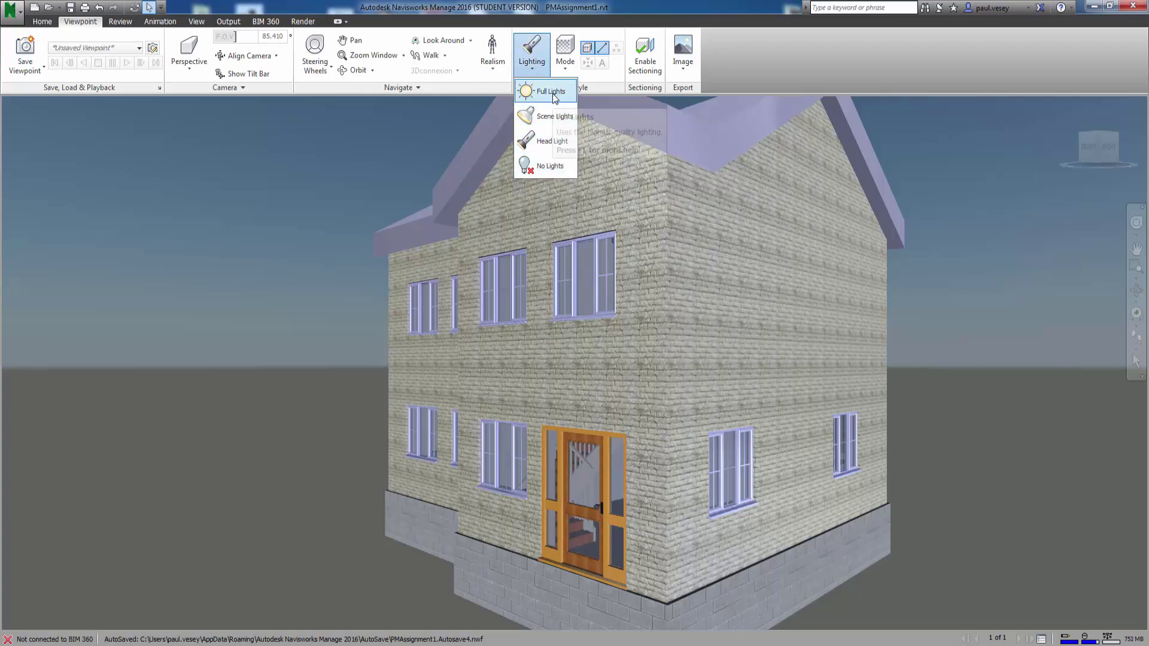
{"action": "left_click", "coordinate": [546, 120]}
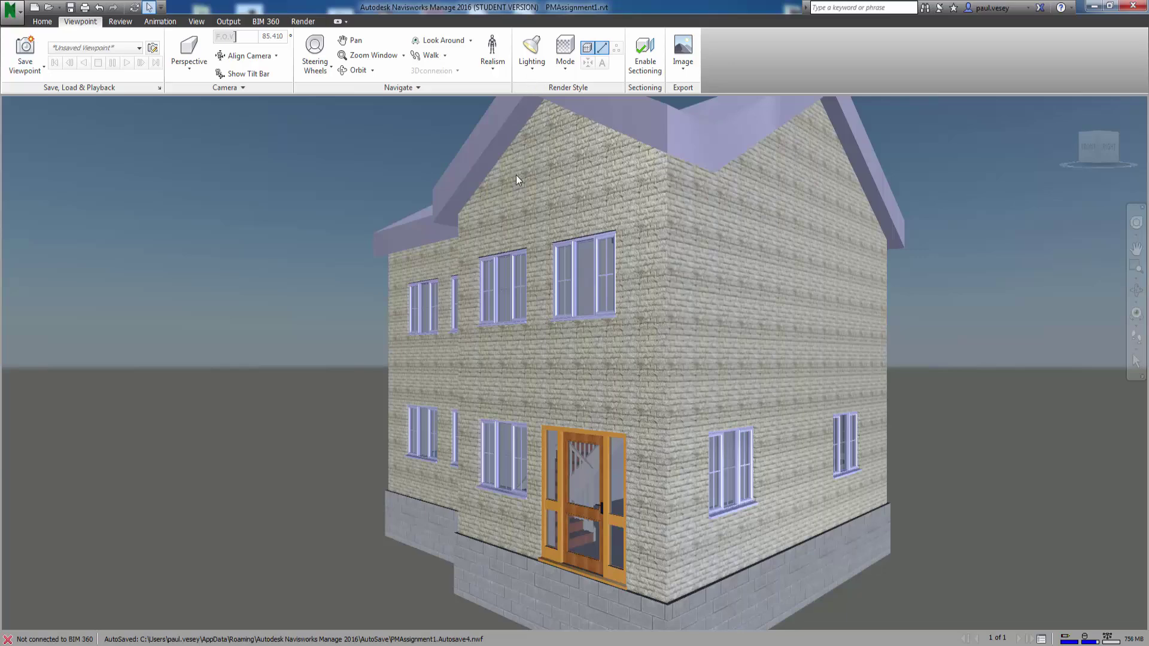
{"action": "left_click", "coordinate": [530, 71]}
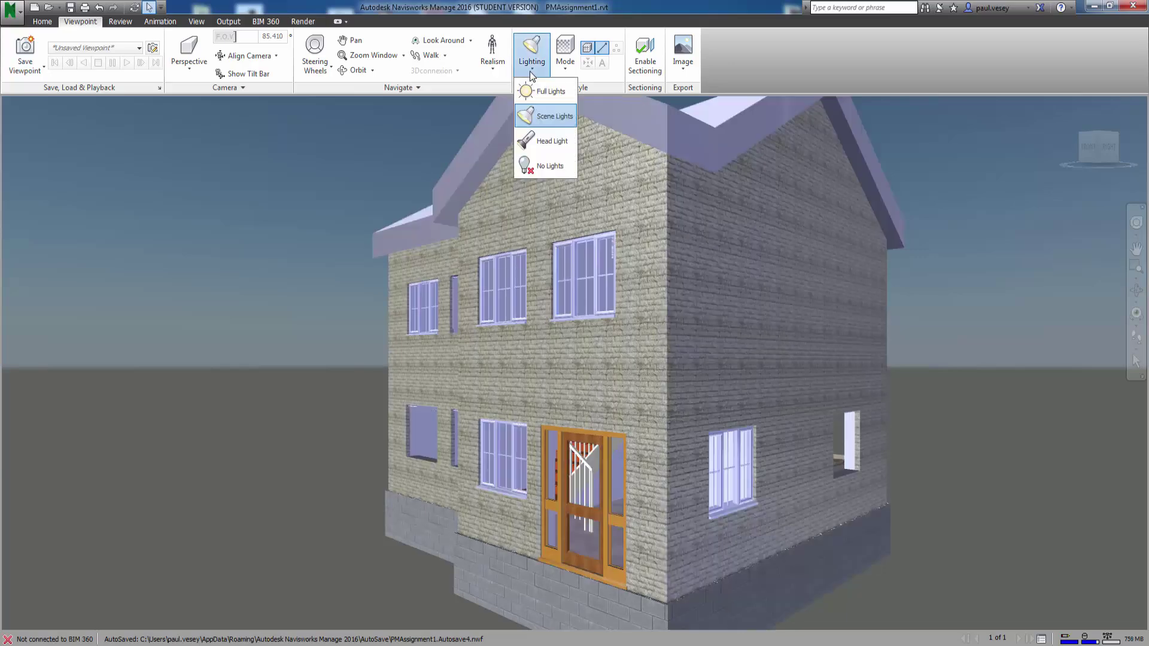
{"action": "left_click", "coordinate": [545, 141]}
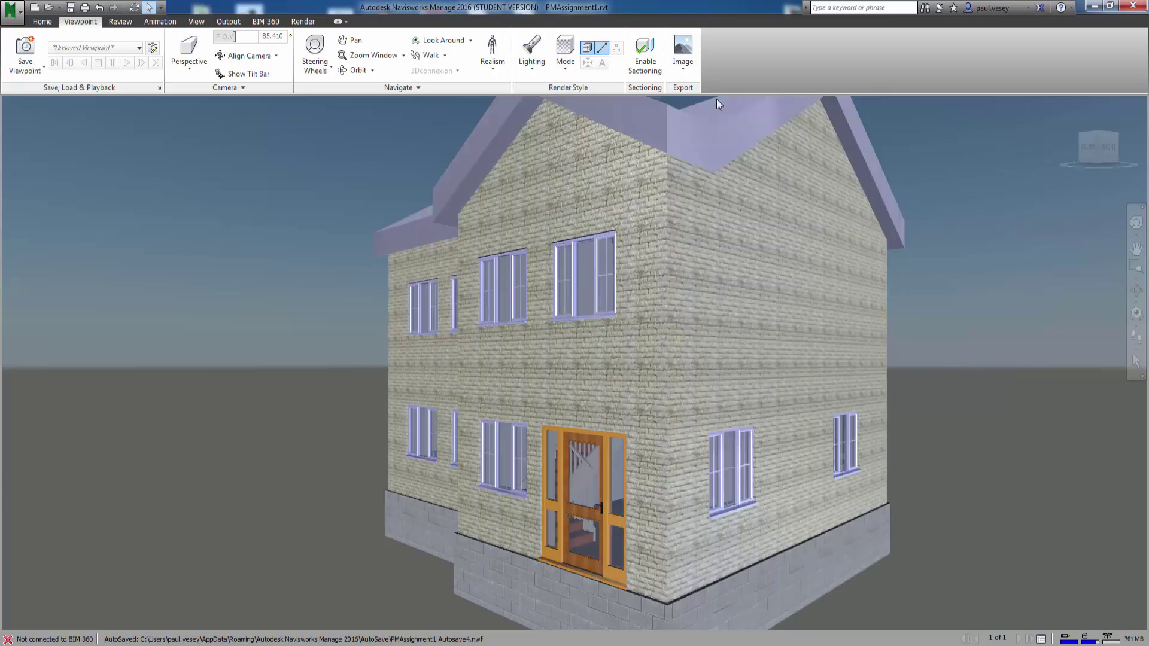
{"action": "mouse_move", "coordinate": [1099, 132]}
{"action": "left_mouse_down"}
{"action": "mouse_move", "coordinate": [1099, 161]}
{"action": "mouse_move", "coordinate": [1113, 146]}
{"action": "left_mouse_up"}
{"action": "middle_click_drag", "start_coordinate": [572, 264], "coordinate": [655, 302]}
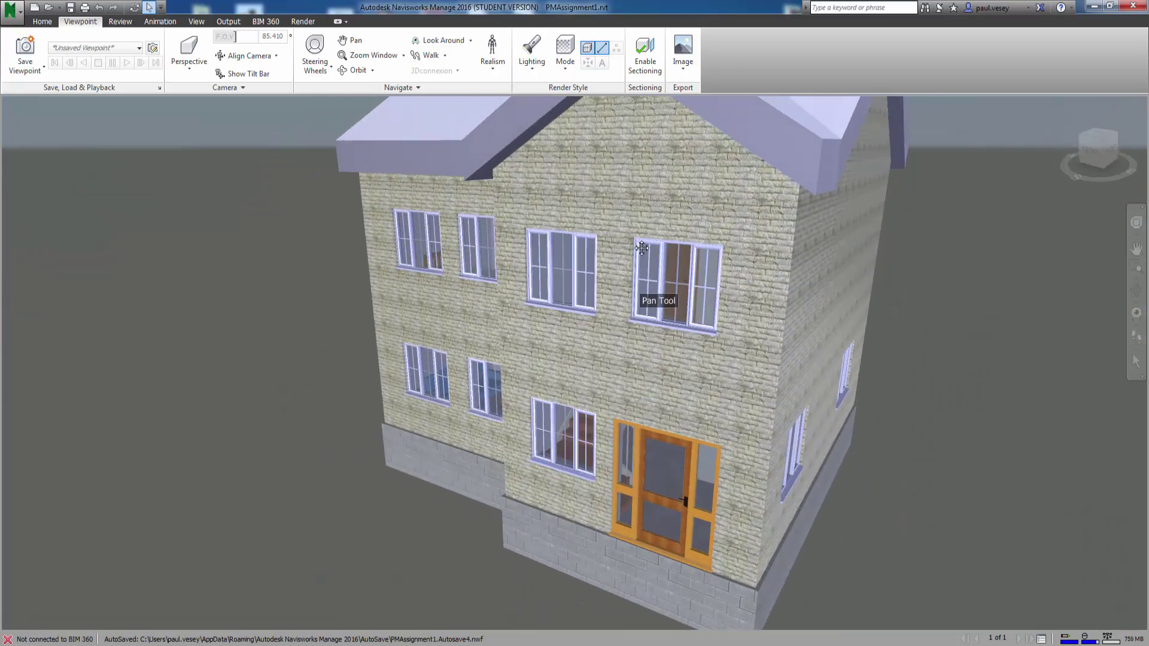
- Open Clash Detective from Home and dock it, slightly narrowed, beside the model
{"action": "left_click", "coordinate": [31, 21]}
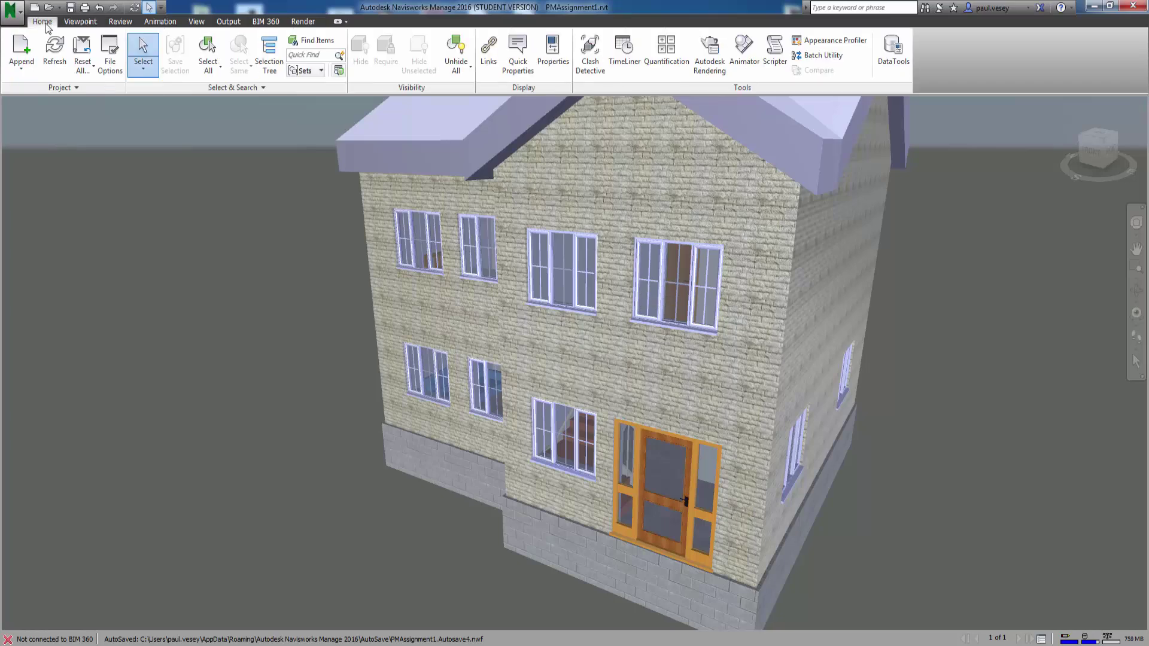
{"action": "left_click", "coordinate": [589, 66]}
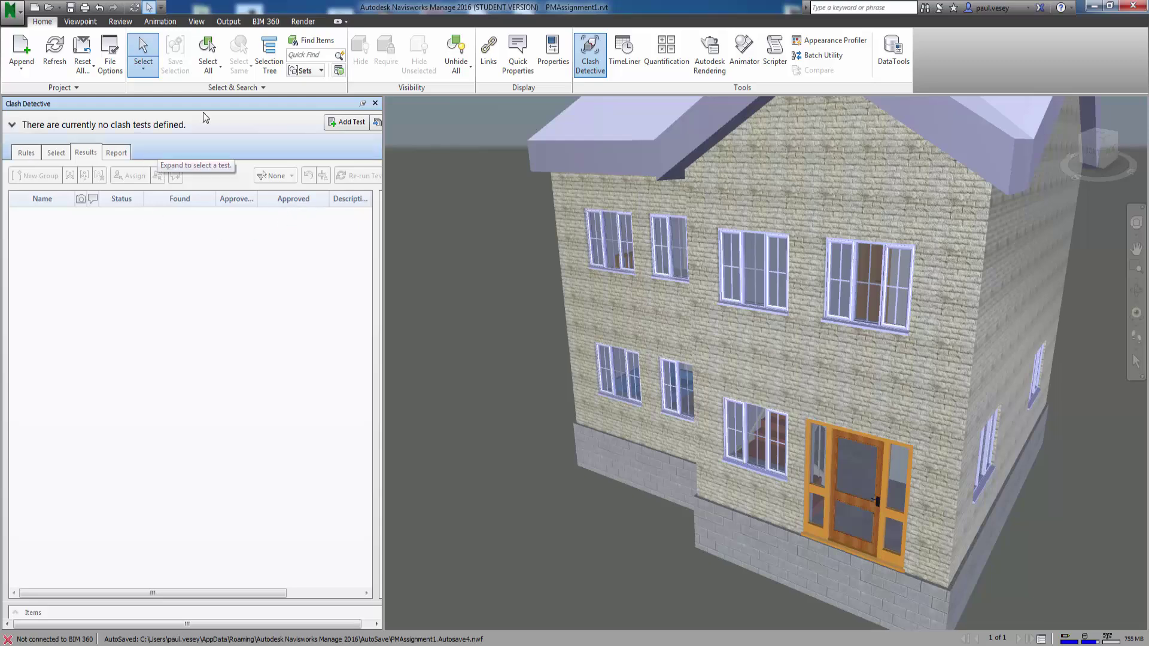
{"action": "left_click_drag", "start_coordinate": [217, 103], "coordinate": [23, 364]}
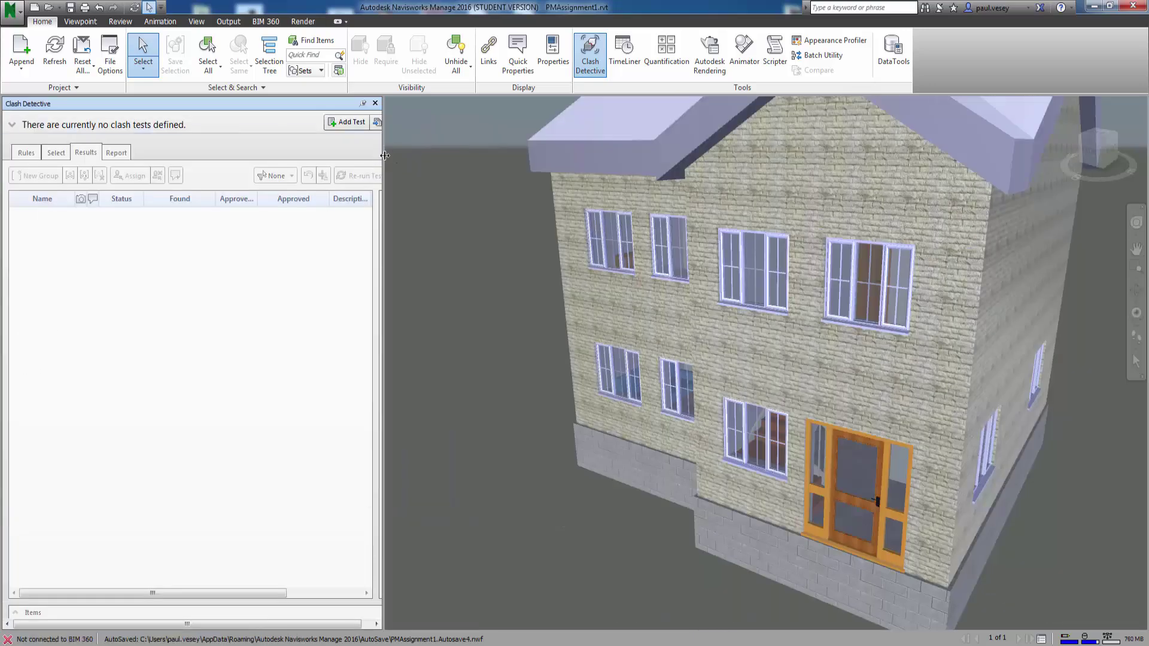
{"action": "left_click_drag", "start_coordinate": [384, 155], "coordinate": [367, 161]}
{"action": "left_click_drag", "start_coordinate": [233, 103], "coordinate": [21, 363]}
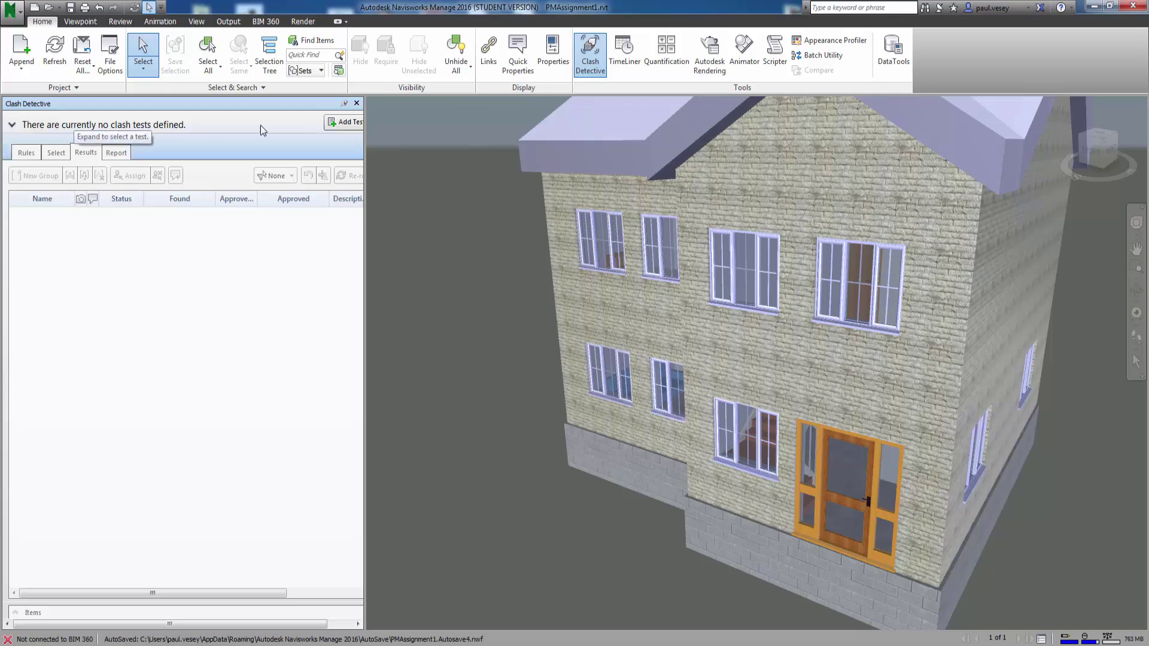
- Add a clash test named Test All with PMAssignment1.rvt as both Selection A and B
{"action": "left_click", "coordinate": [341, 123]}
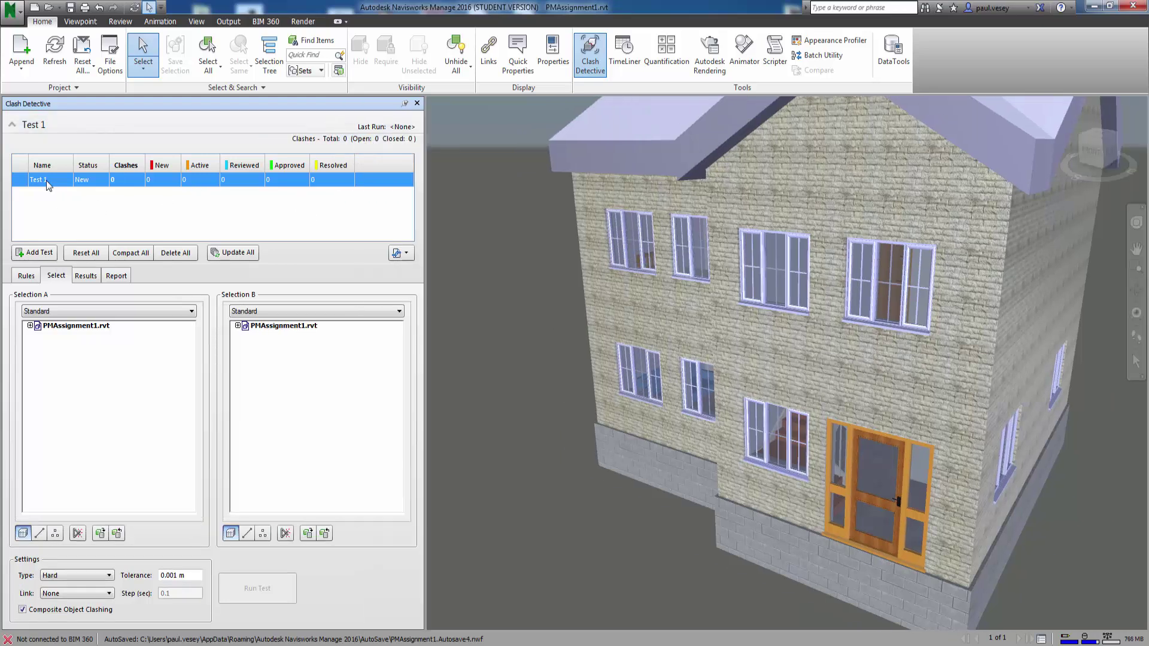
{"action": "double_click", "coordinate": [58, 179]}
{"action": "type", "text": "TE"}
{"action": "key", "text": "Return"}
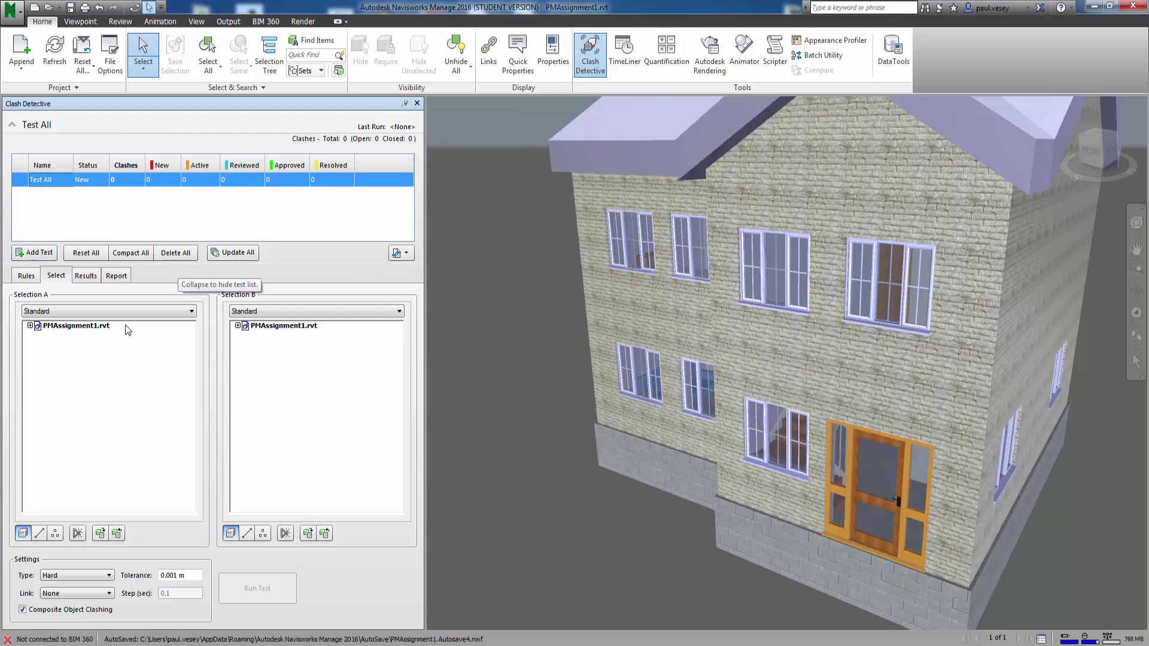
{"action": "left_click", "coordinate": [70, 328]}
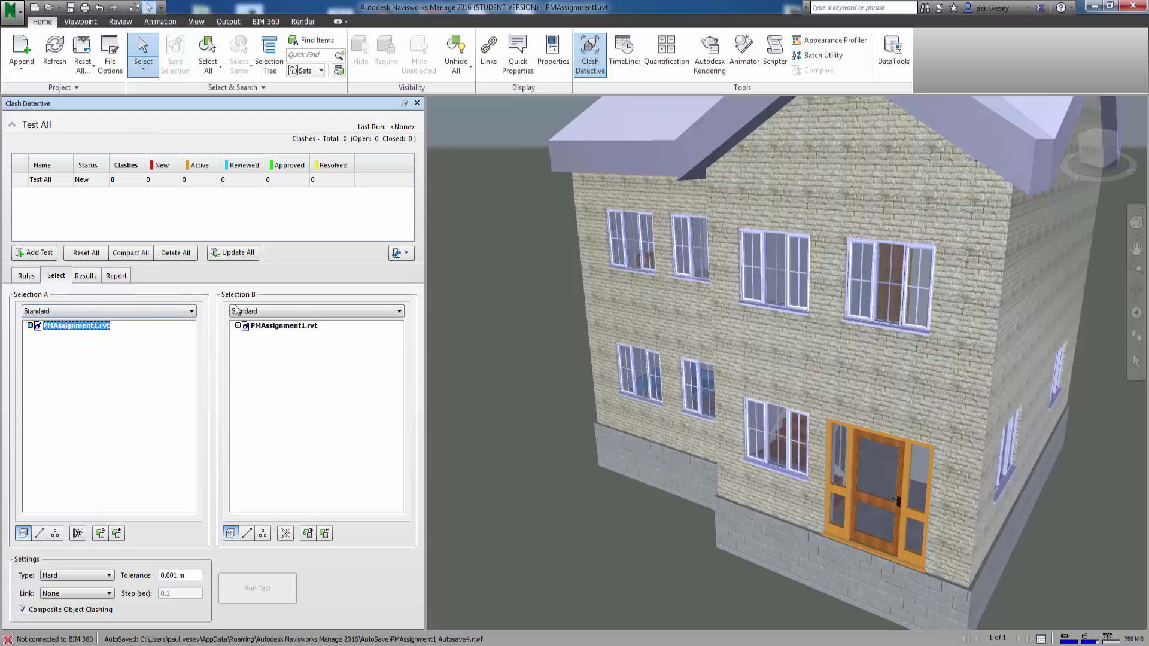
{"action": "left_click", "coordinate": [262, 326]}
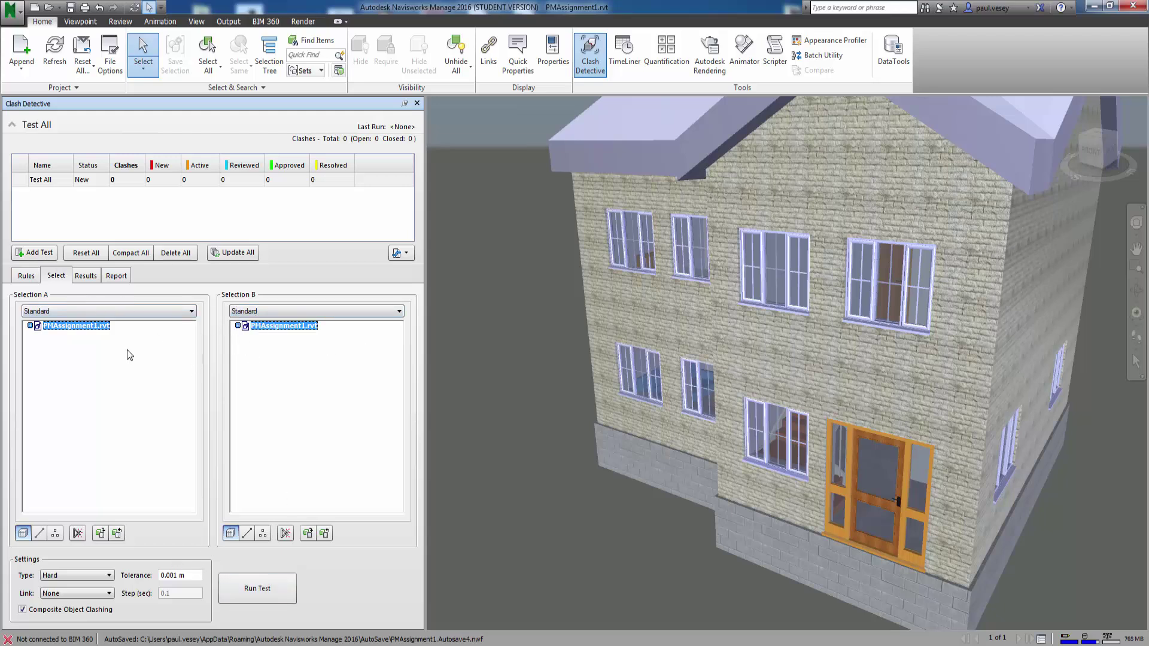
- Run Test All, finding 37 clashes, and step through Clash17 back to Clash13
{"action": "left_click", "coordinate": [261, 590]}
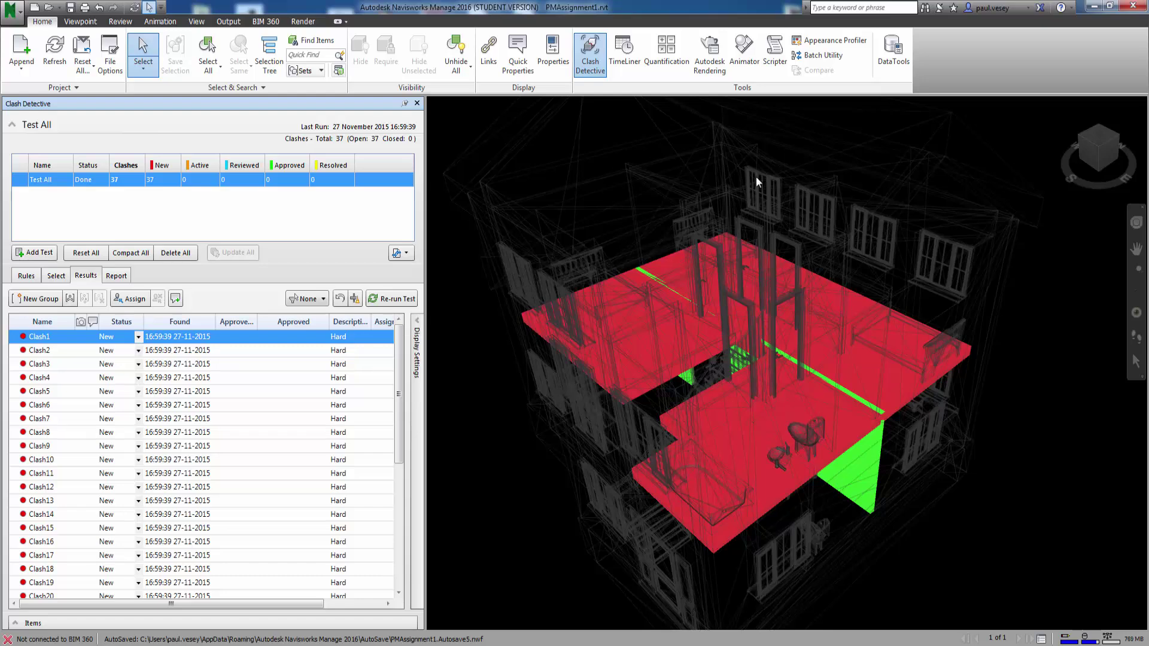
{"action": "scroll", "coordinate": [392, 440], "scroll_direction": "down", "scroll_amount": 3}
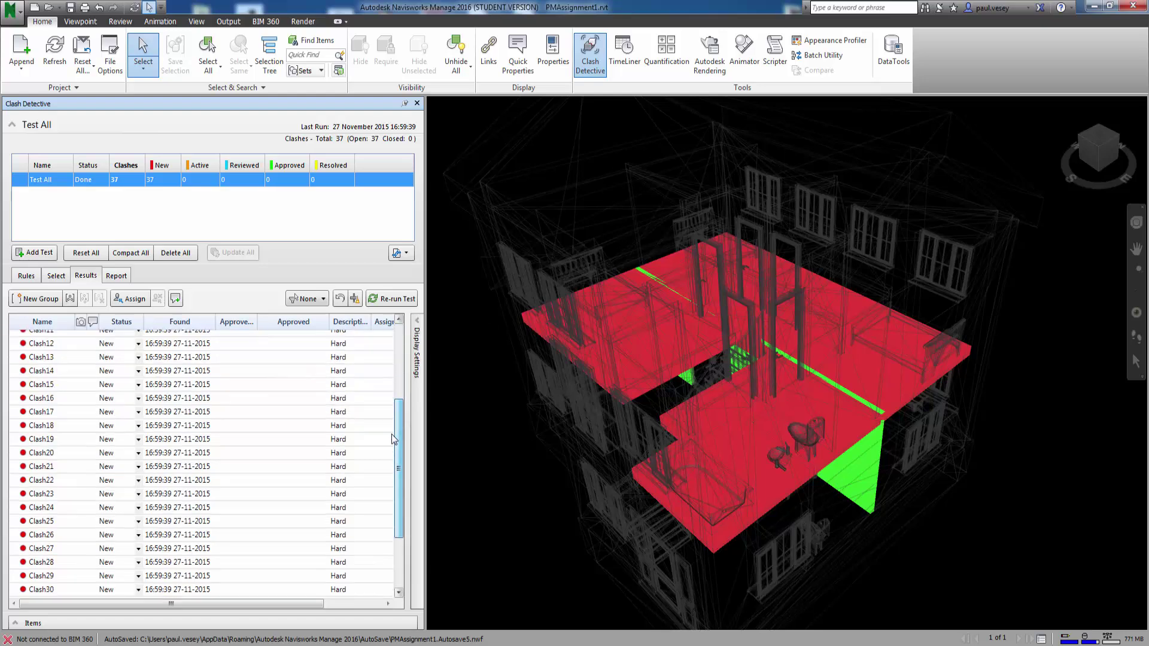
{"action": "left_click", "coordinate": [73, 410]}
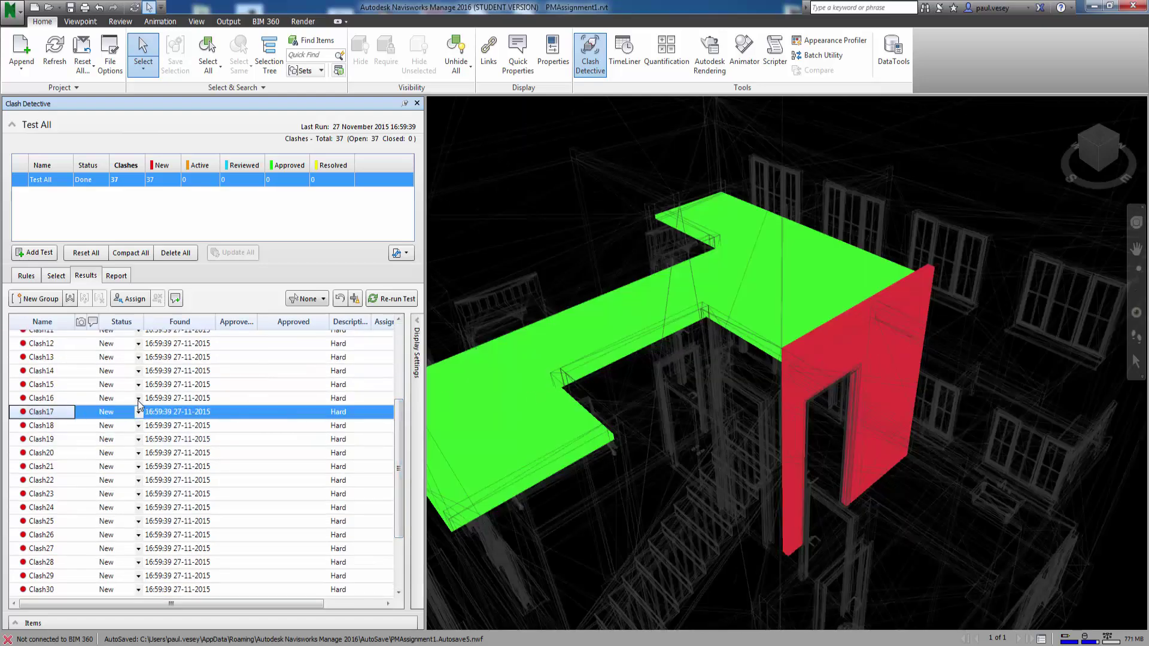
{"action": "left_click", "coordinate": [36, 398]}
{"action": "left_click", "coordinate": [36, 384]}
{"action": "left_click", "coordinate": [42, 370]}
{"action": "left_click", "coordinate": [48, 359]}
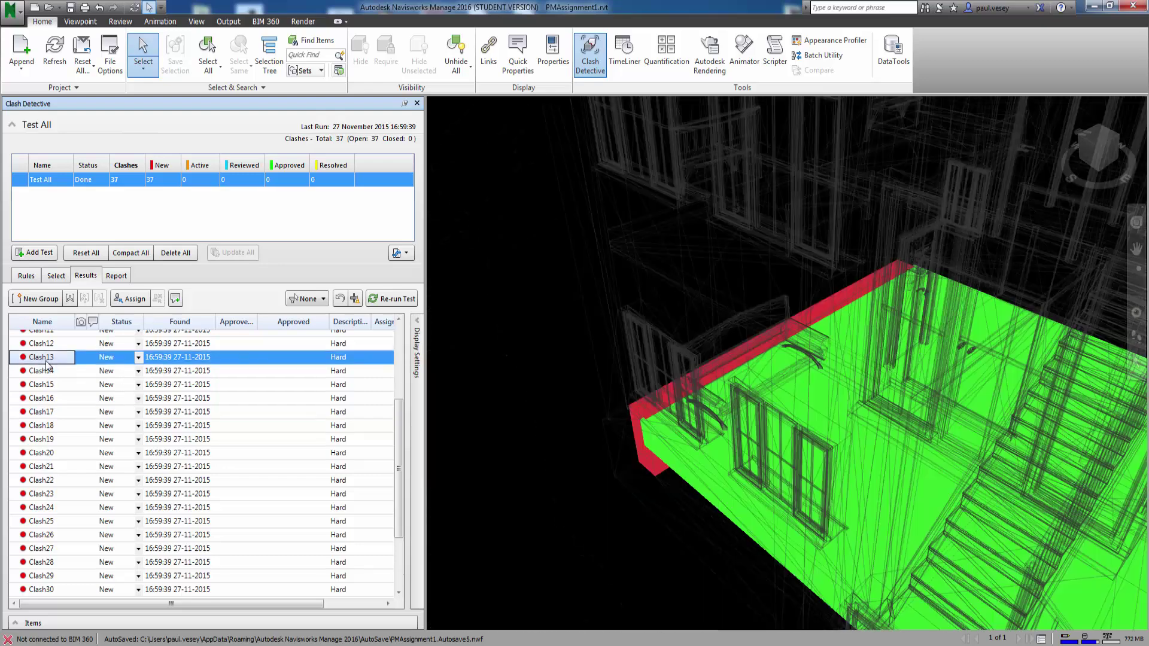
- Inspect Clash21, Clash24, Clash30, Clash1 and Clash7, then bring up the Report tab
{"action": "left_click", "coordinate": [51, 467]}
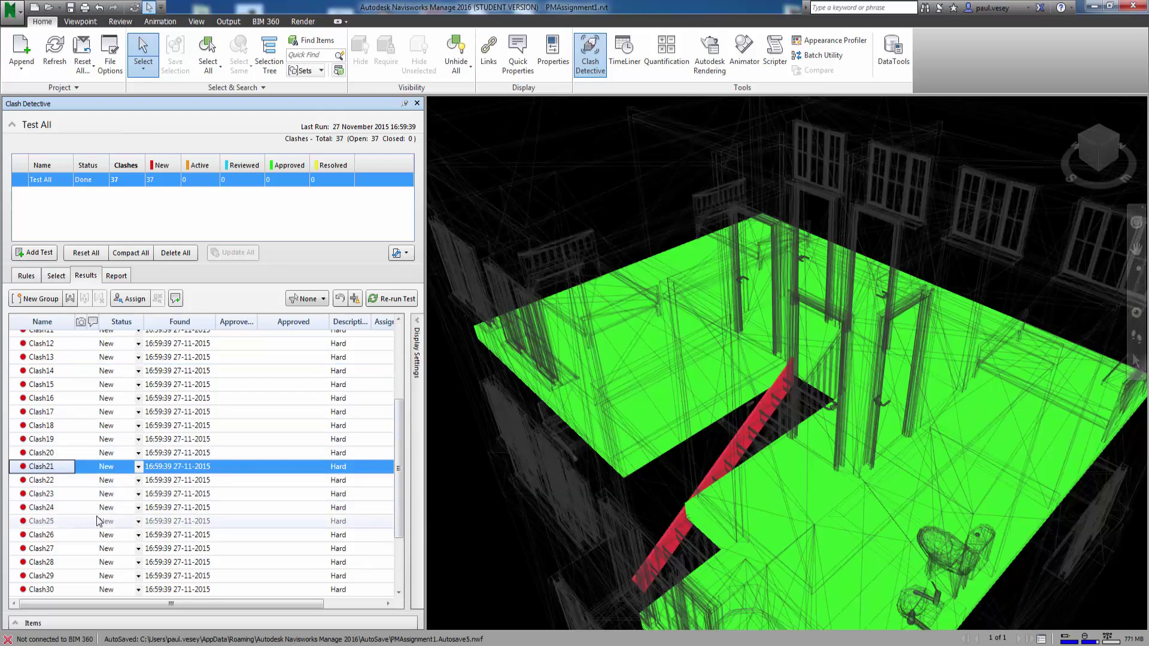
{"action": "left_click", "coordinate": [45, 509]}
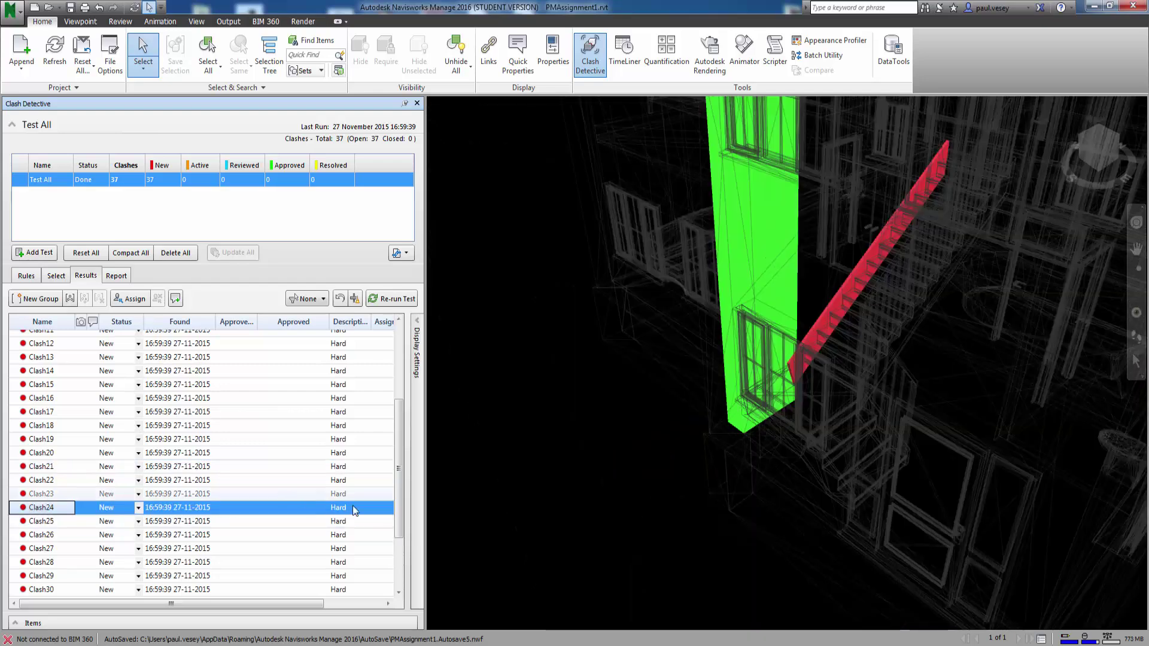
{"action": "scroll", "coordinate": [389, 524], "scroll_direction": "down", "scroll_amount": 3}
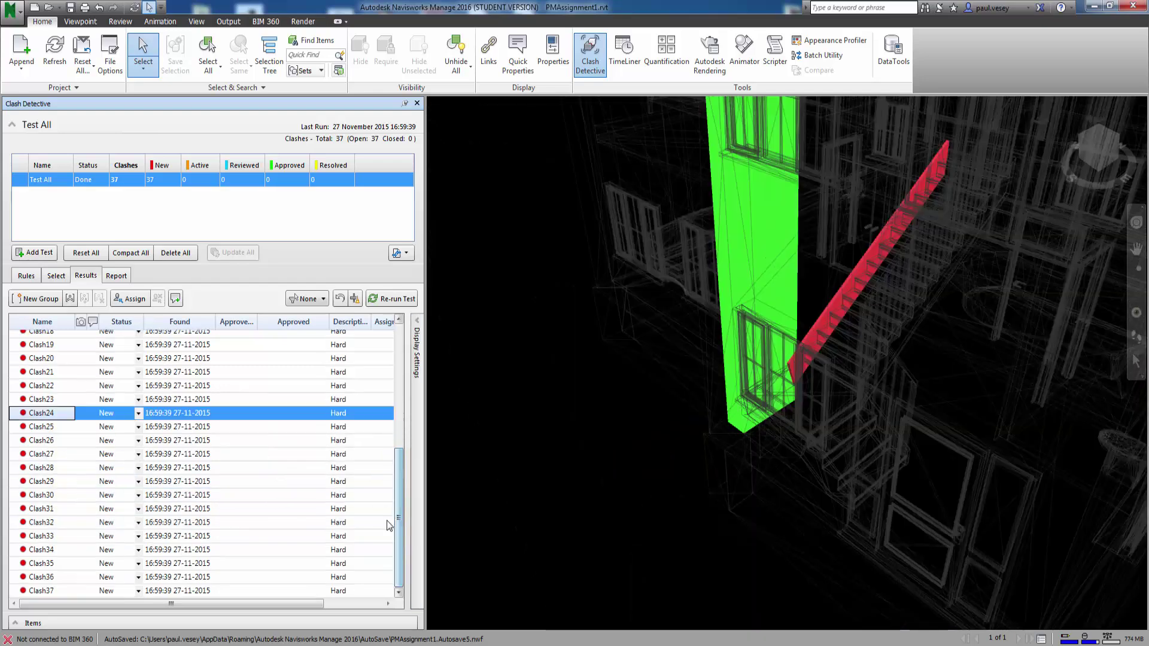
{"action": "left_click", "coordinate": [66, 496]}
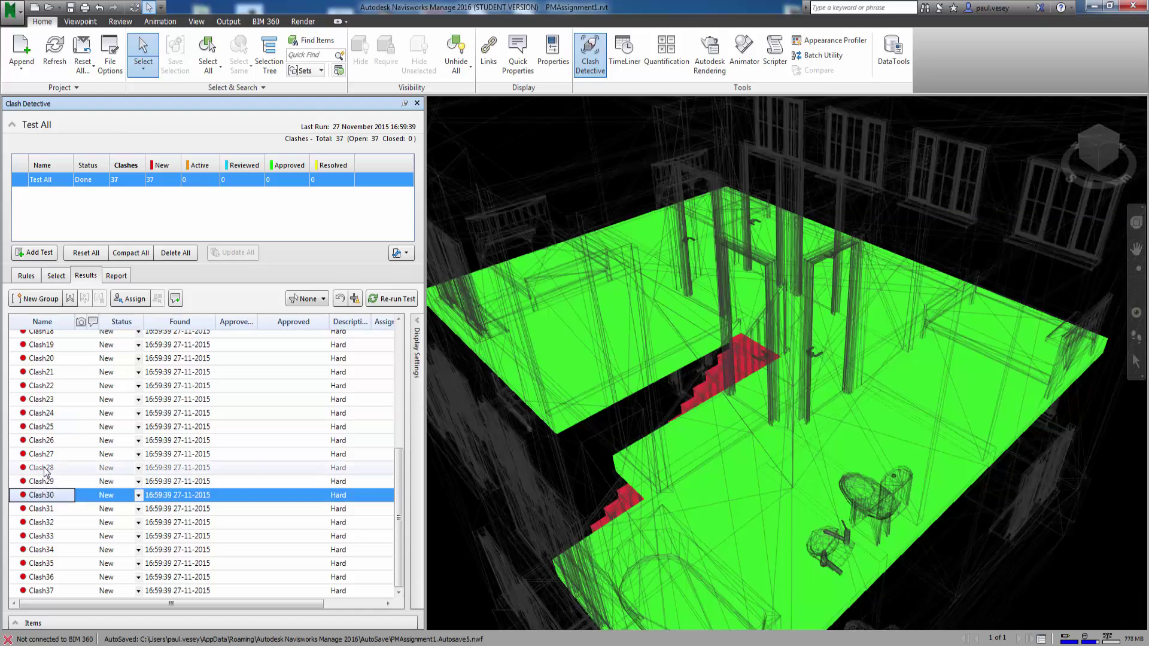
{"action": "scroll", "coordinate": [322, 379], "scroll_direction": "up", "scroll_amount": 6}
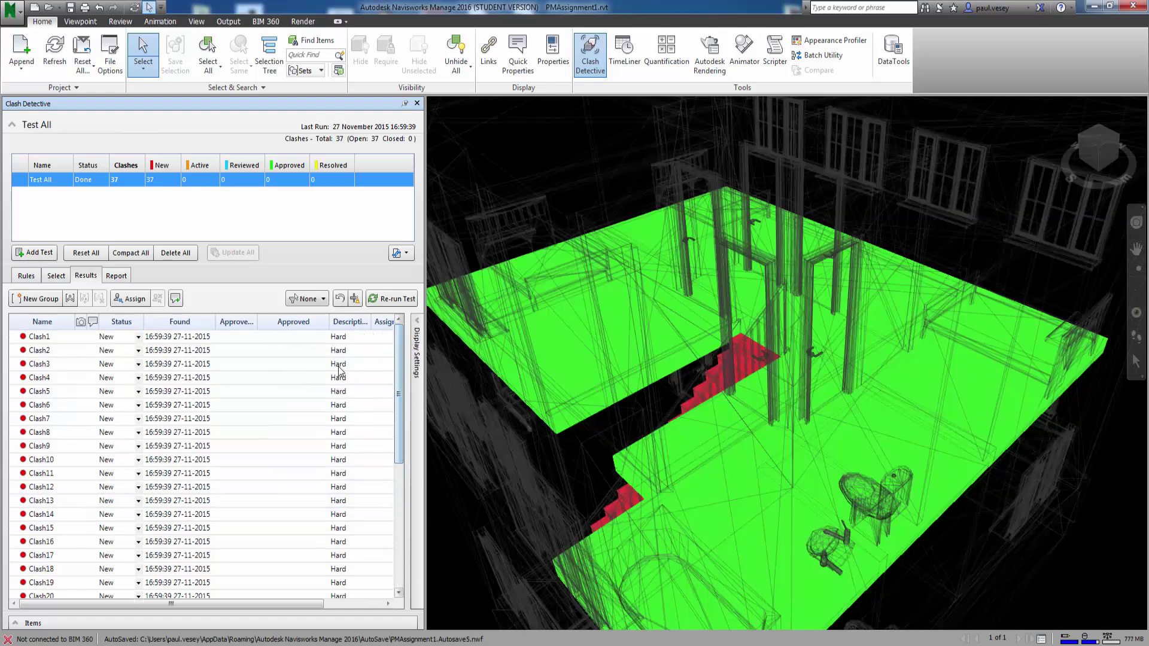
{"action": "left_click", "coordinate": [40, 337]}
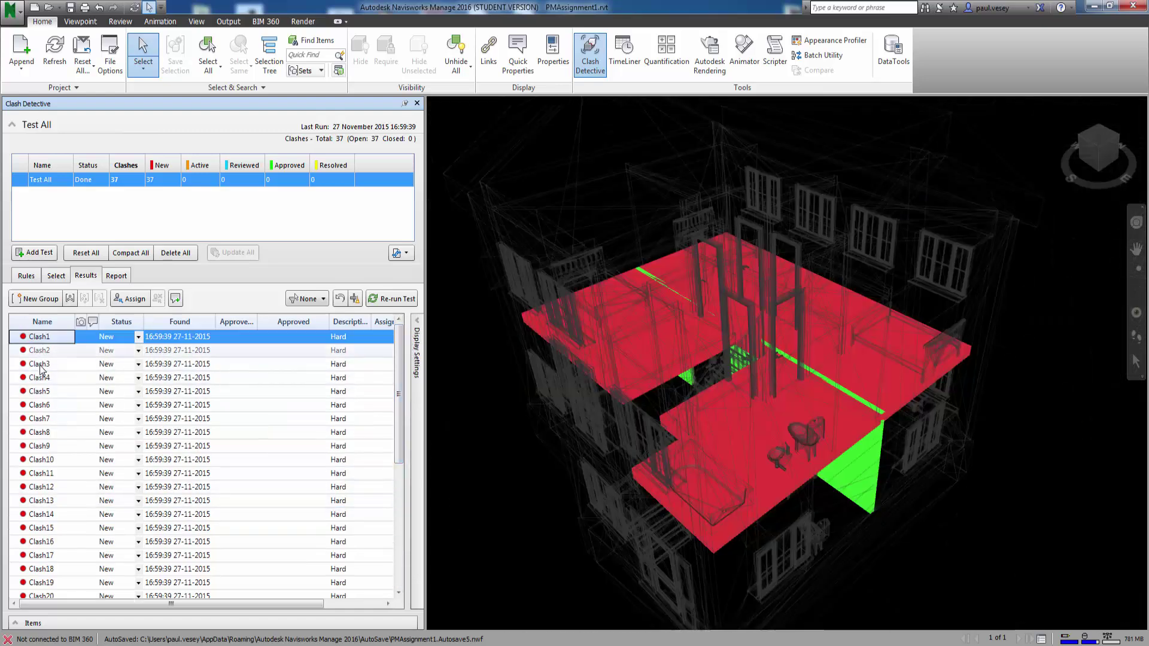
{"action": "left_click", "coordinate": [44, 419]}
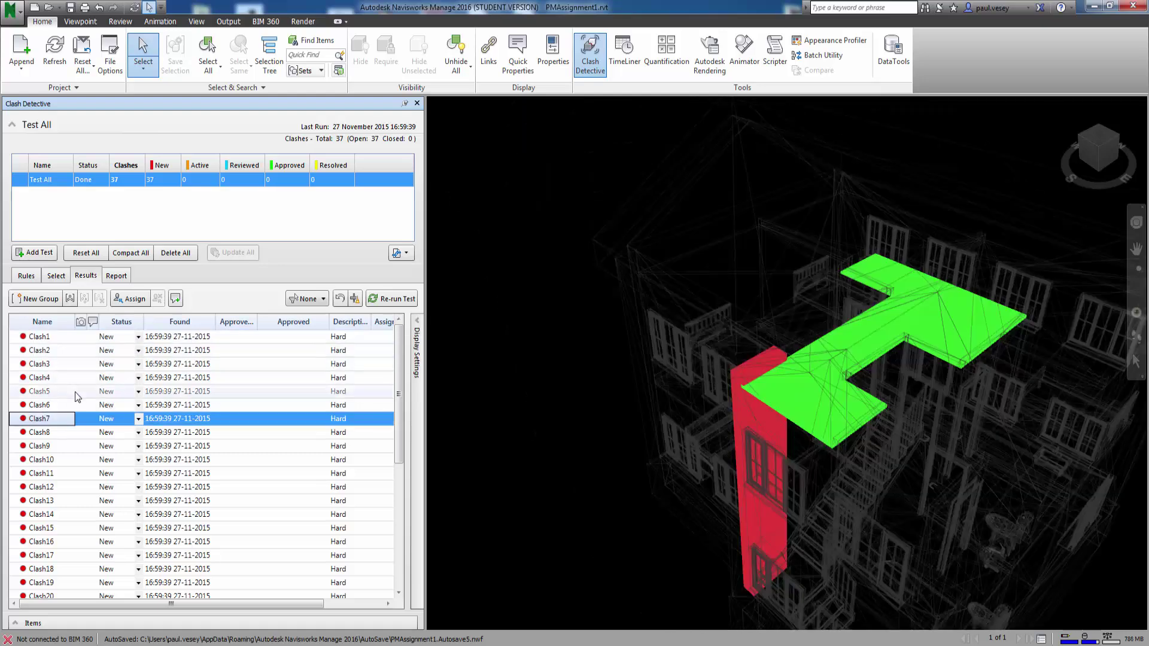
{"action": "left_click", "coordinate": [116, 276]}
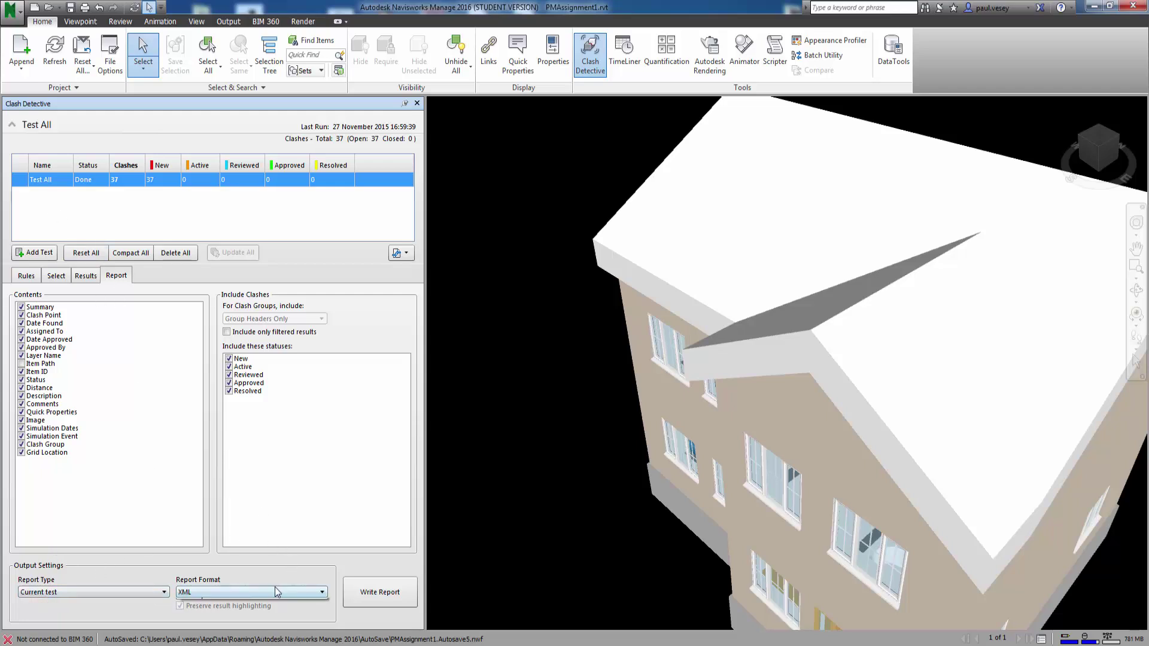
- Write the clash report in HTML format as Test All.html in the NavisDemos folder
{"action": "left_click", "coordinate": [203, 602]}
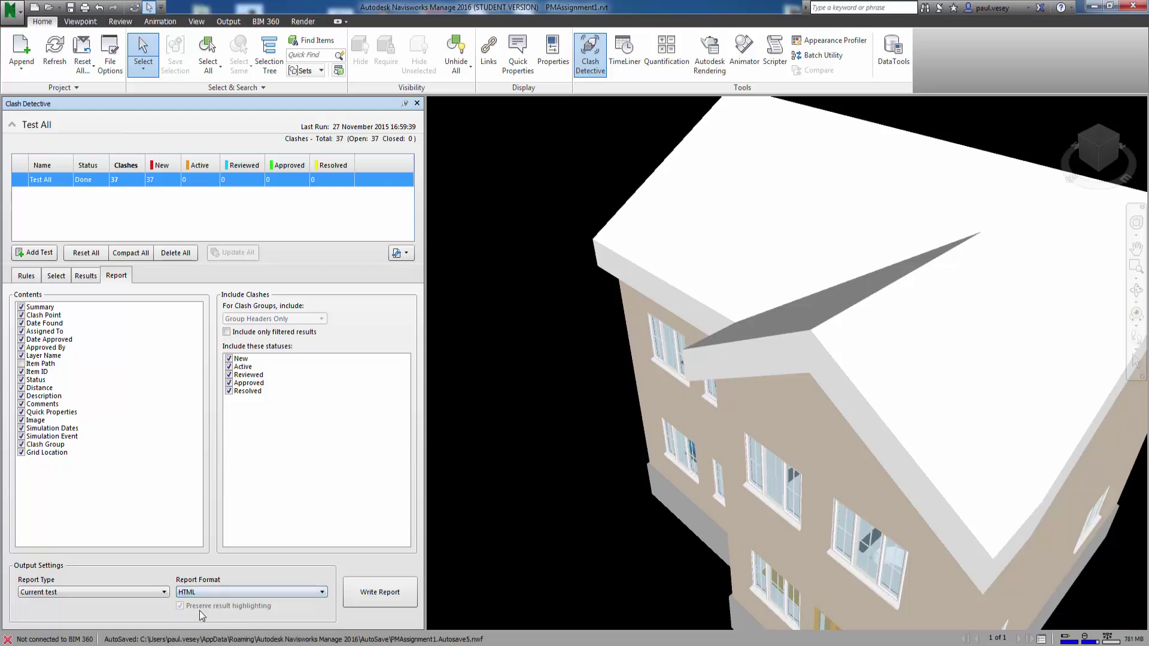
{"action": "left_click", "coordinate": [383, 596]}
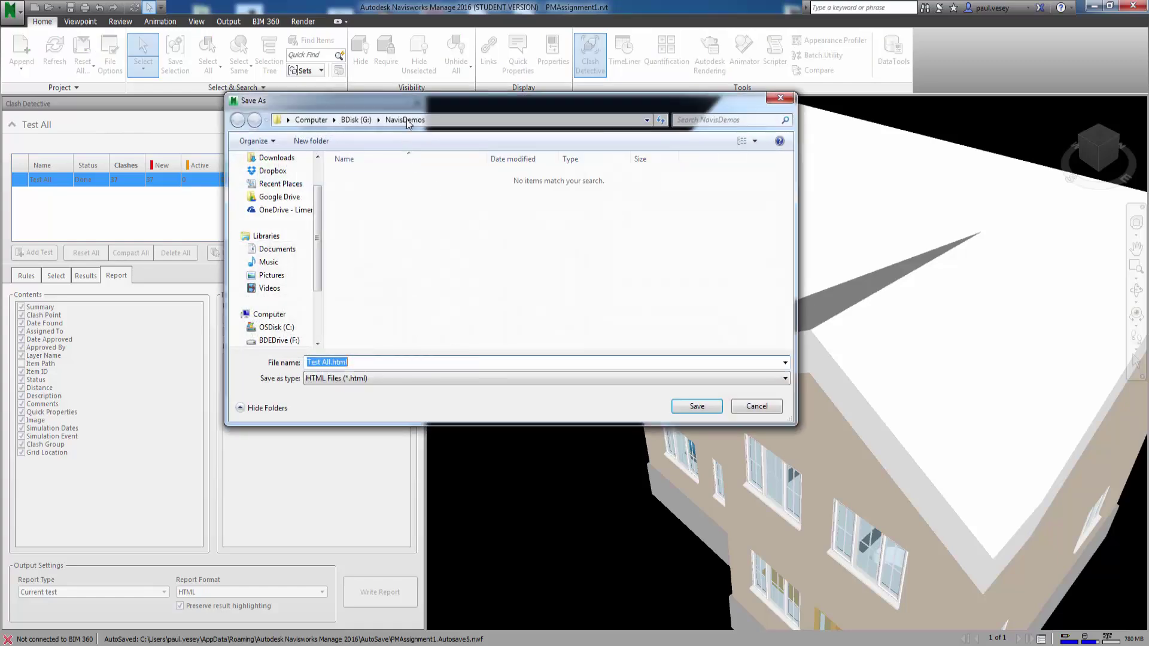
{"action": "left_click_drag", "start_coordinate": [409, 101], "coordinate": [436, 104]}
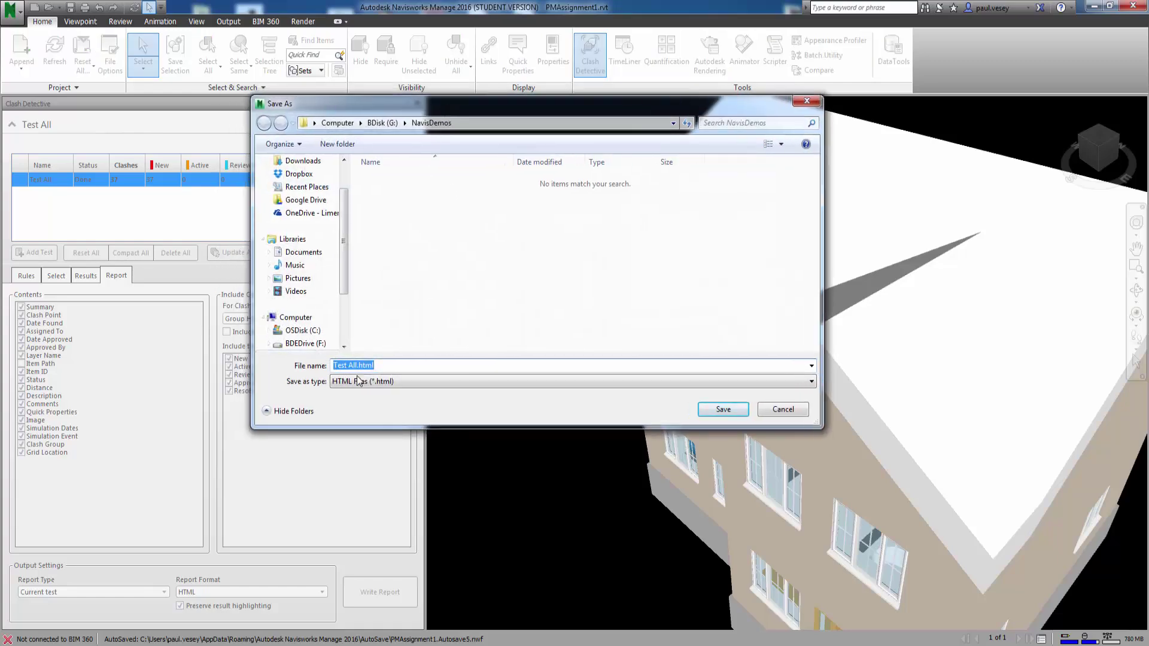
{"action": "left_click", "coordinate": [735, 410]}
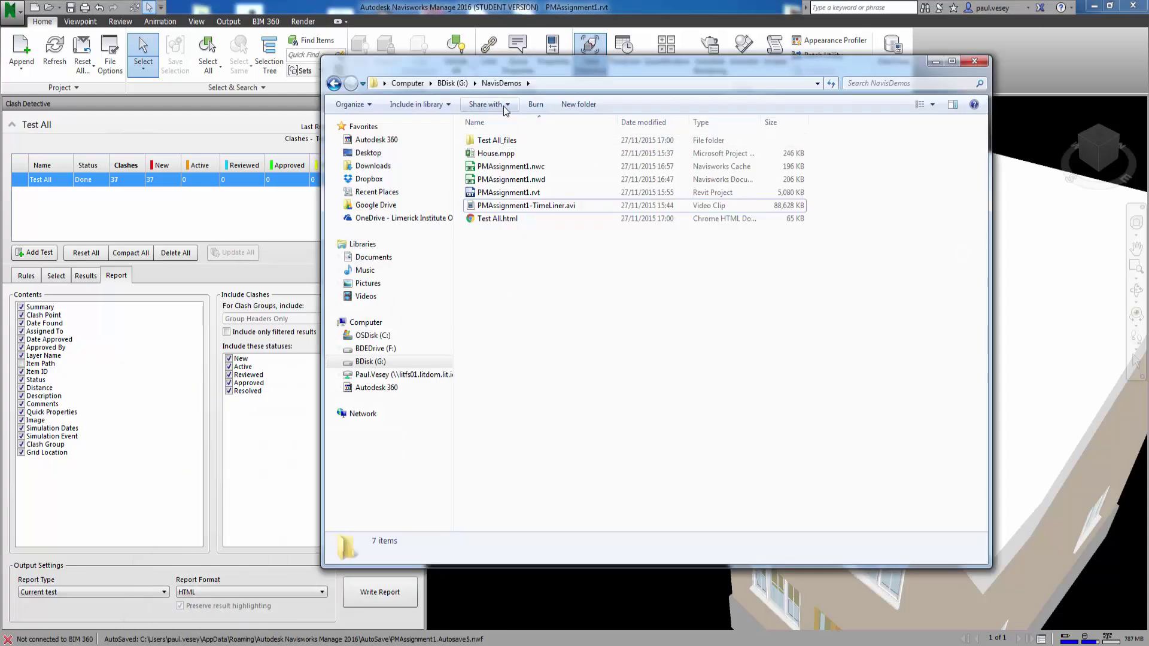
- Read Test All.html in Chrome, then close it and minimise the folder window
{"action": "double_click", "coordinate": [494, 219]}
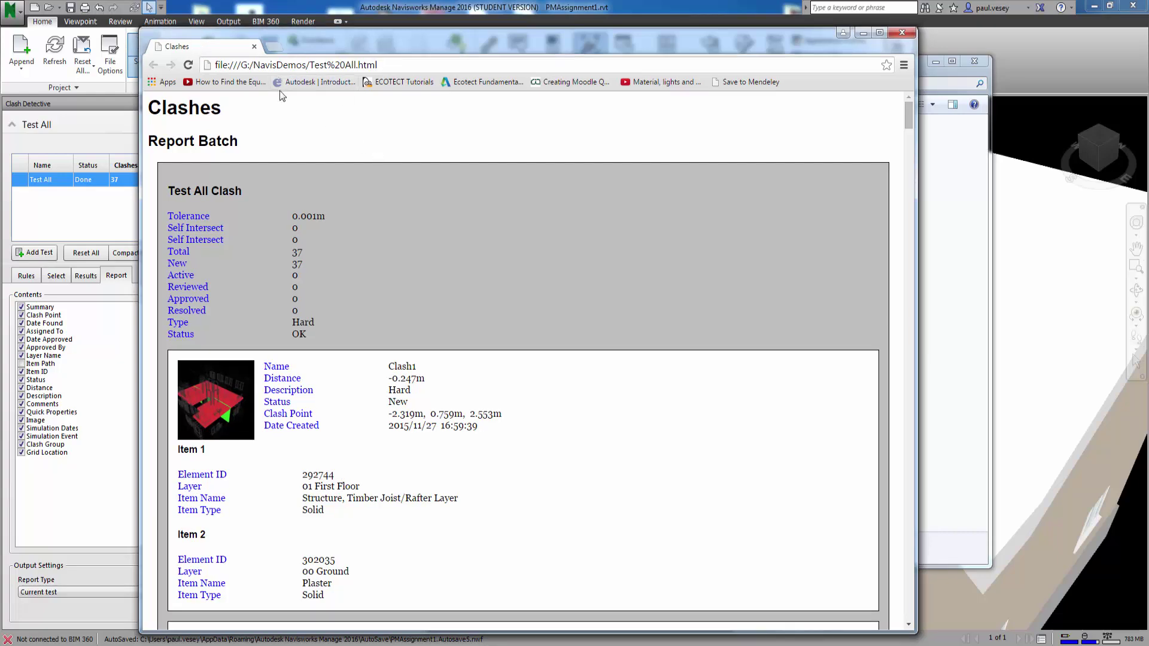
{"action": "scroll", "coordinate": [379, 364], "scroll_direction": "down", "scroll_amount": 20}
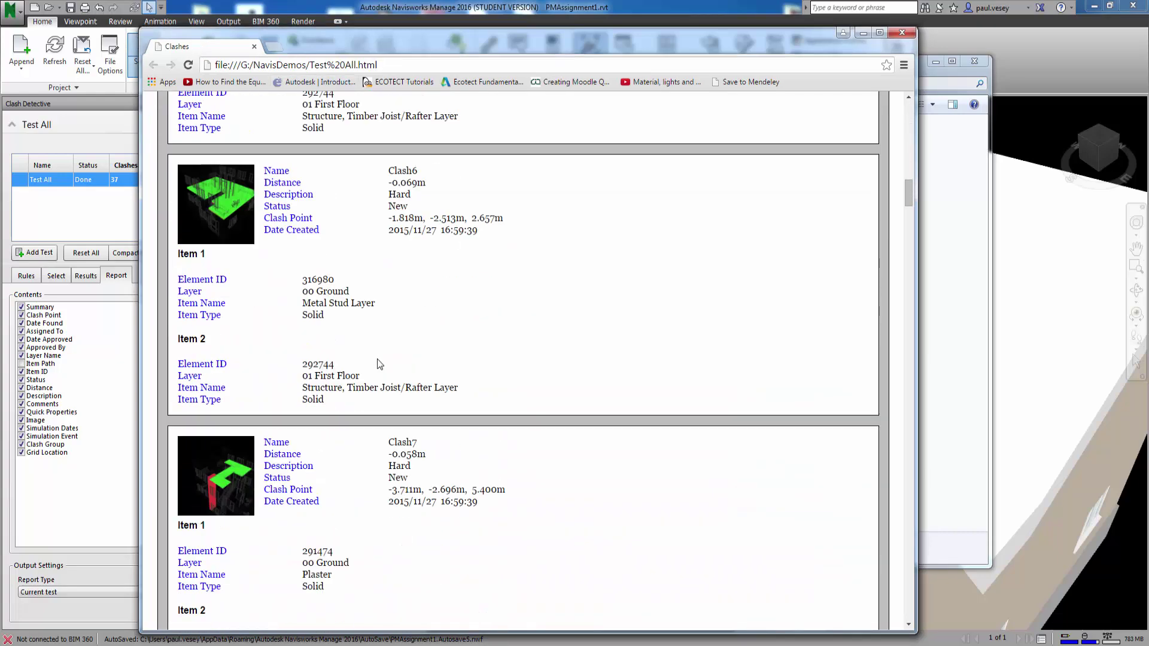
{"action": "scroll", "coordinate": [281, 304], "scroll_direction": "down", "scroll_amount": 20}
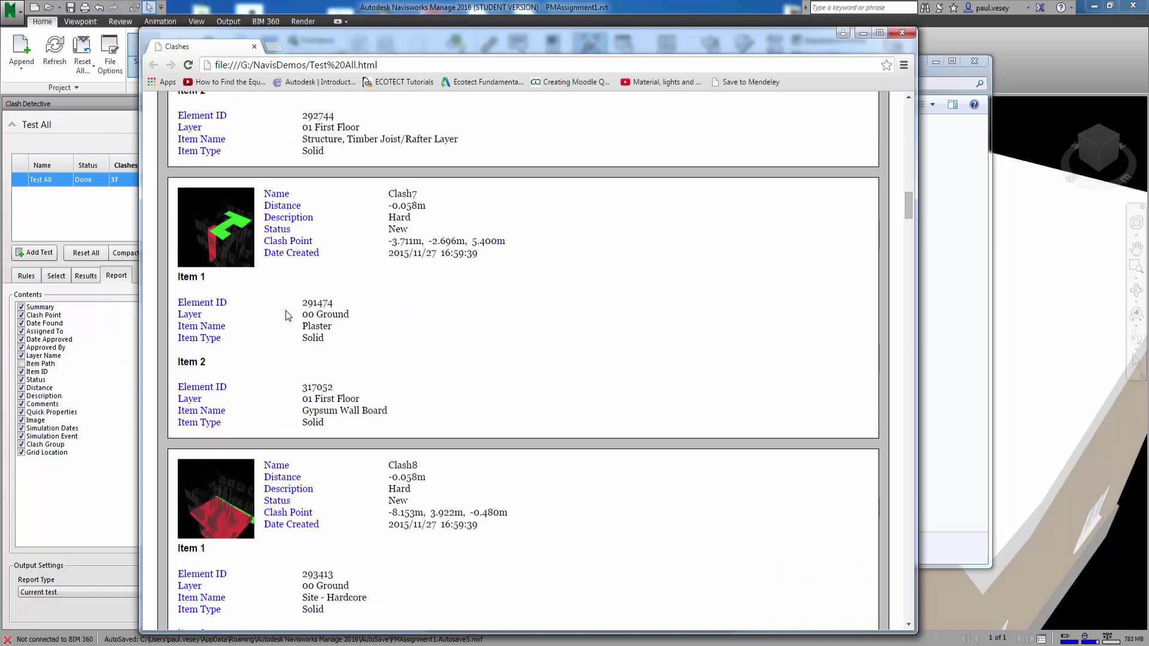
{"action": "scroll", "coordinate": [320, 331], "scroll_direction": "down", "scroll_amount": 7}
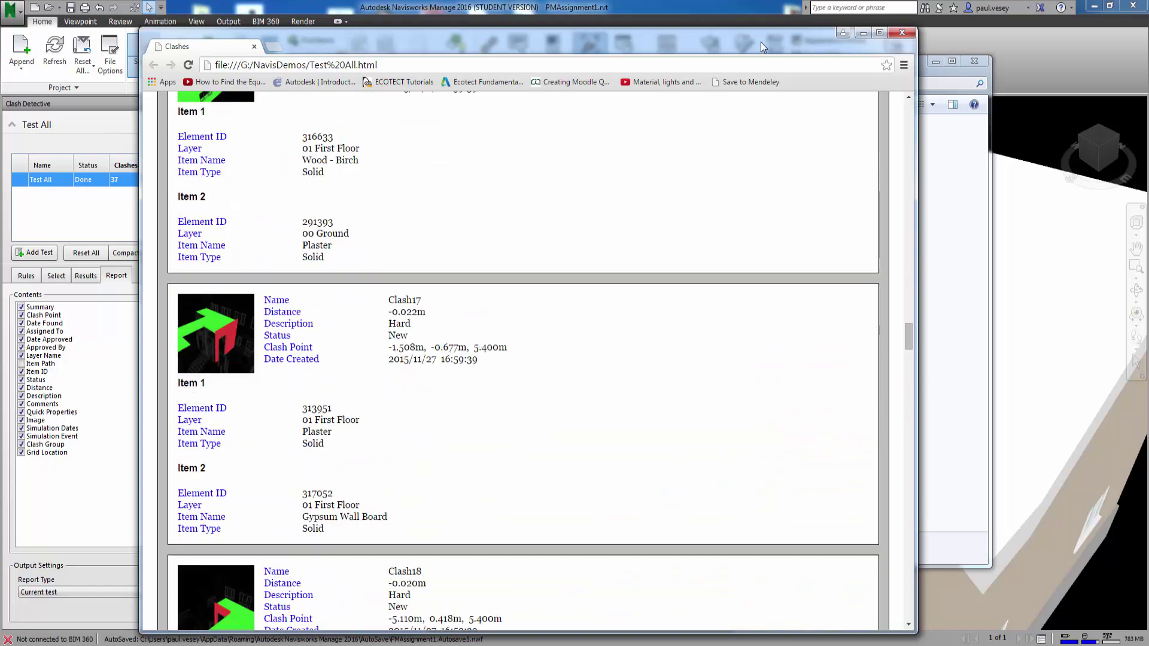
{"action": "left_click_drag", "start_coordinate": [752, 36], "coordinate": [824, 36]}
{"action": "left_click", "coordinate": [972, 31]}
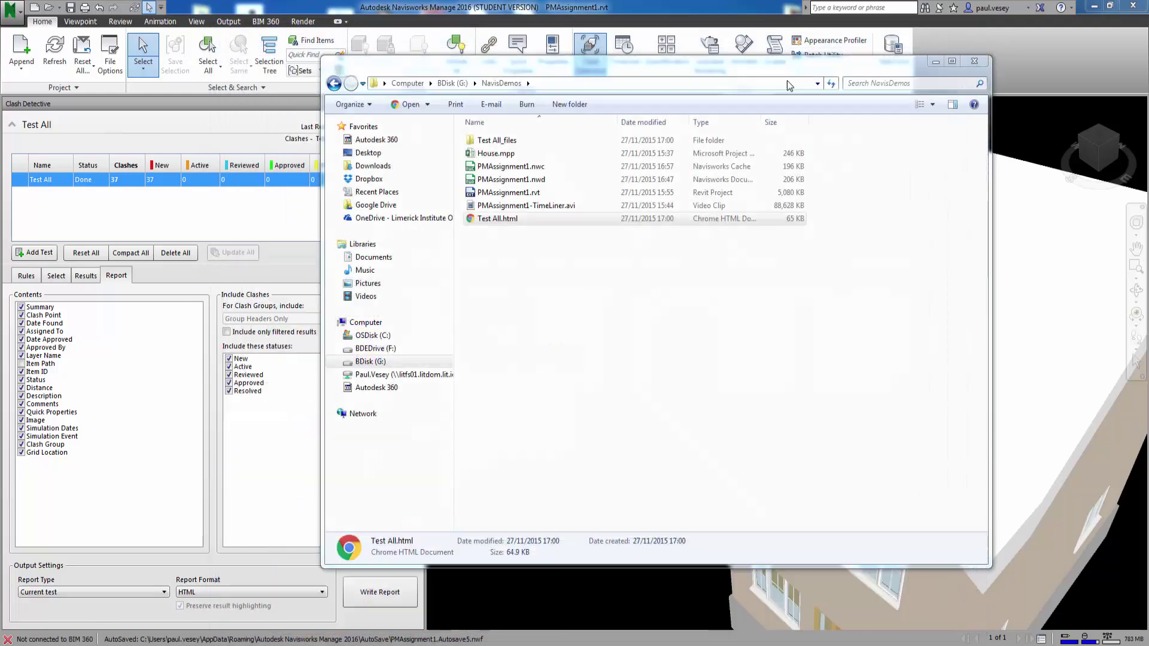
{"action": "left_click", "coordinate": [940, 65]}
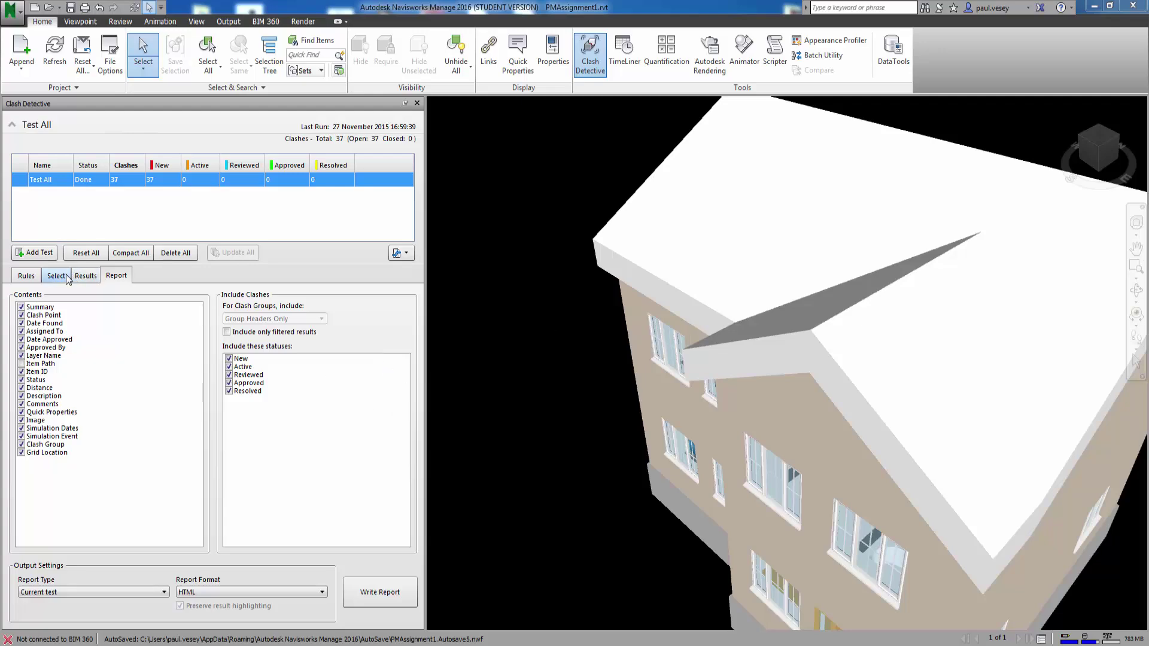
- Reopen the Results tab and zoom in on Clash1's red floor slab against the green walls
{"action": "left_click", "coordinate": [84, 275]}
{"action": "left_click", "coordinate": [34, 339]}
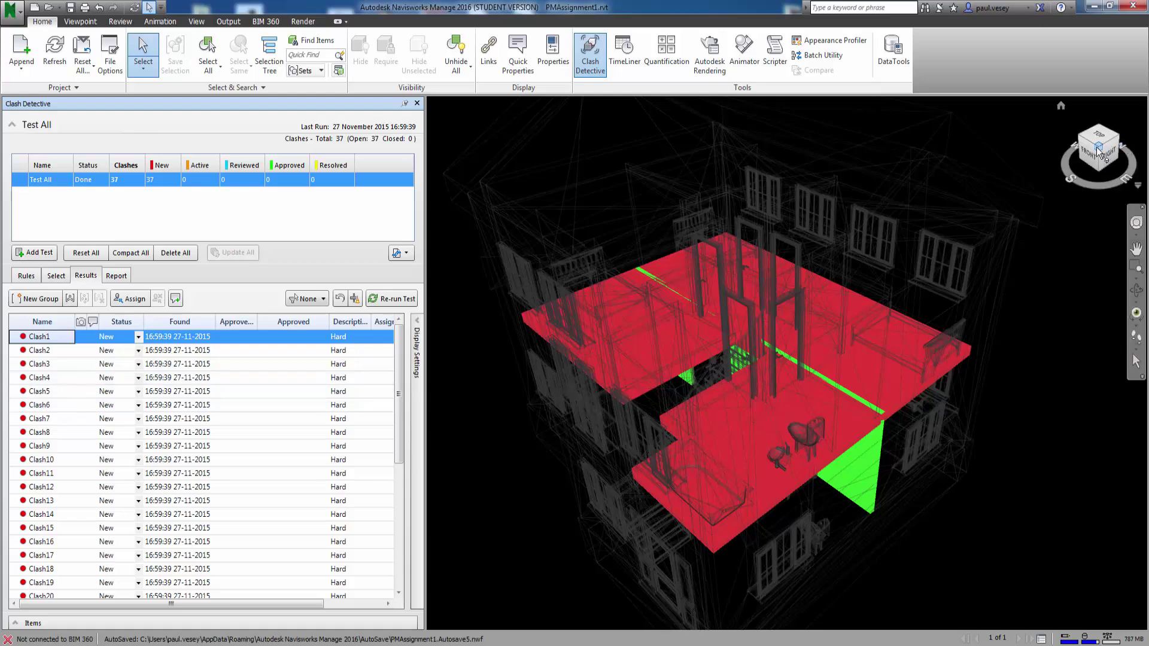
{"action": "left_click_drag", "start_coordinate": [1101, 150], "coordinate": [1099, 127]}
{"action": "scroll", "coordinate": [807, 359], "scroll_direction": "up", "scroll_amount": 5}
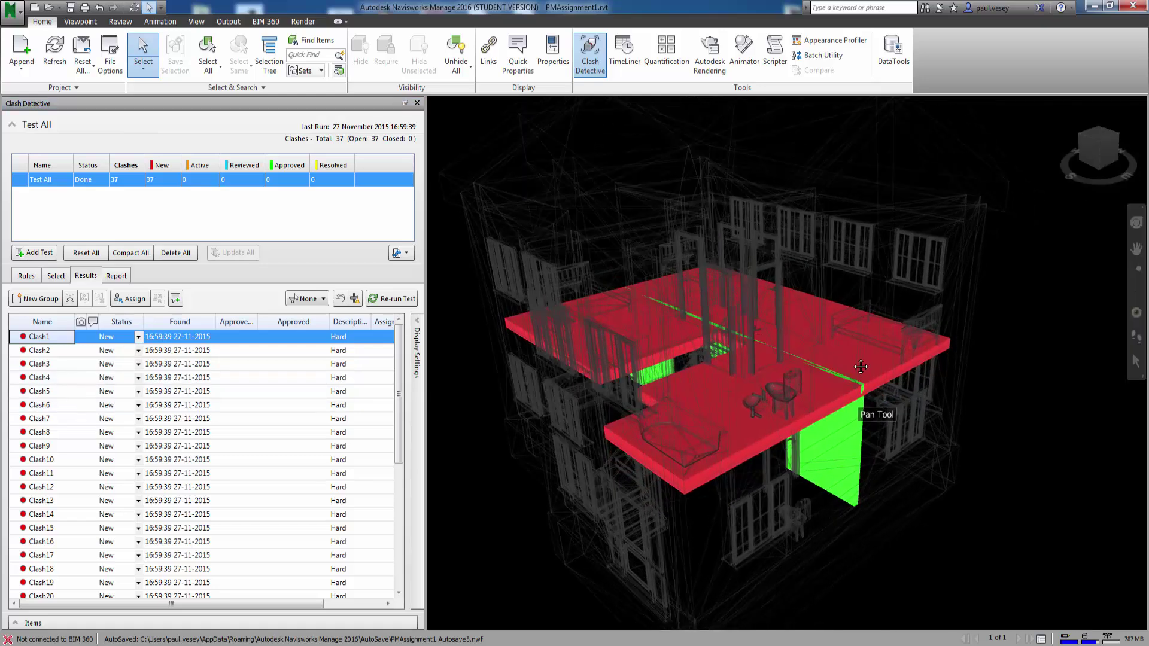
{"action": "scroll", "coordinate": [806, 359], "scroll_direction": "up", "scroll_amount": 3}
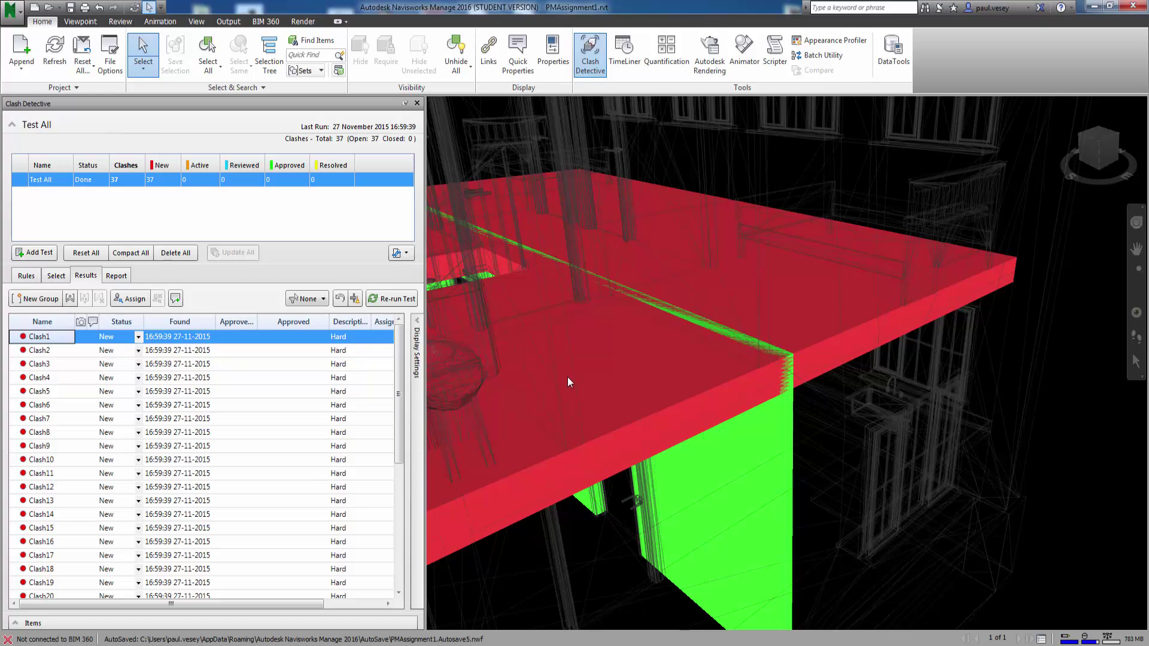
{"action": "scroll", "coordinate": [516, 395], "scroll_direction": "down", "scroll_amount": 5}
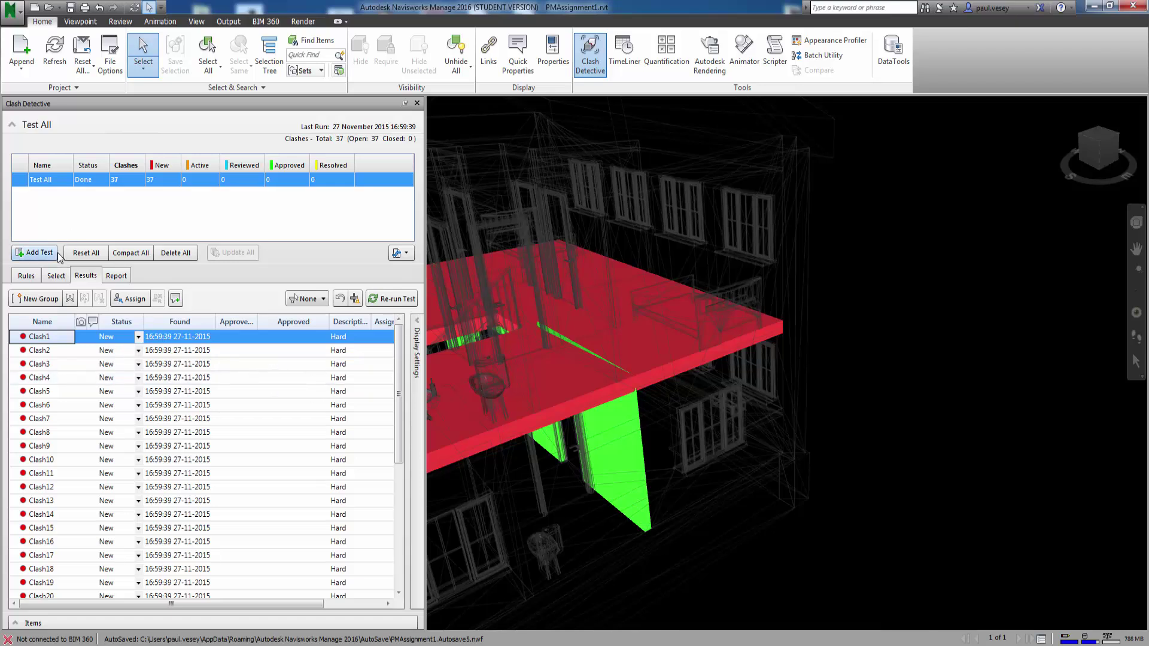
- Add a new clash test named 'Internal Walls to Floor'
{"action": "left_click", "coordinate": [43, 238]}
{"action": "left_click", "coordinate": [35, 254]}
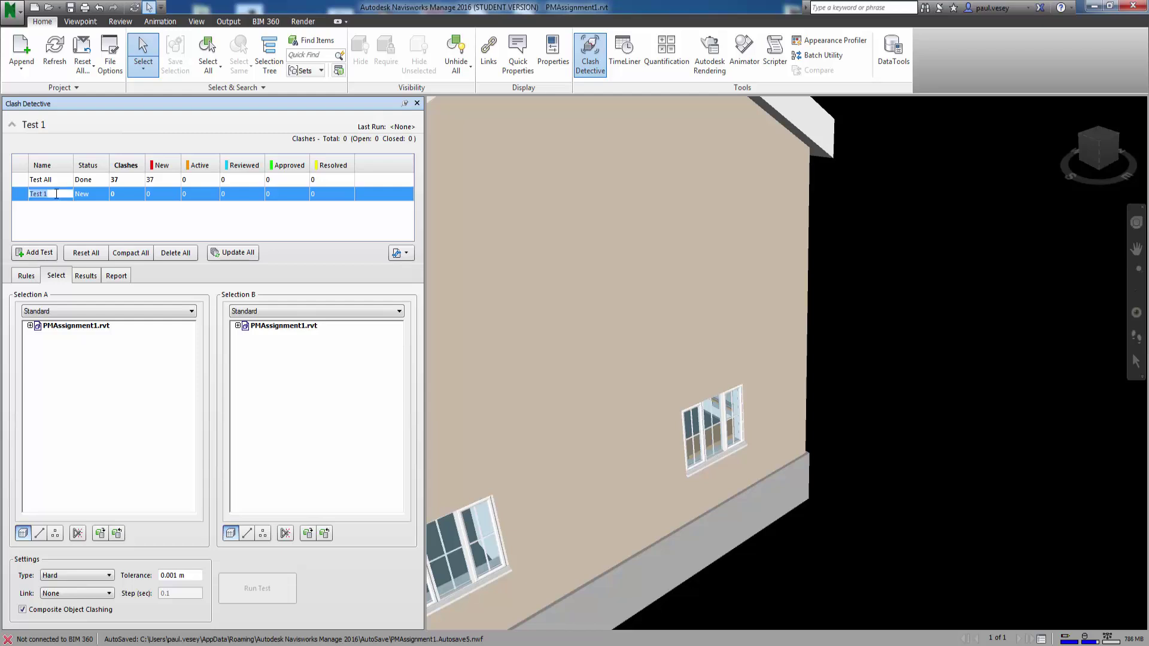
{"action": "key", "text": "BackSpace"}
{"action": "type", "text": "Internal Walls to Floor"}
{"action": "key", "text": "Return"}
{"action": "left_click_drag", "start_coordinate": [72, 159], "coordinate": [153, 162]}
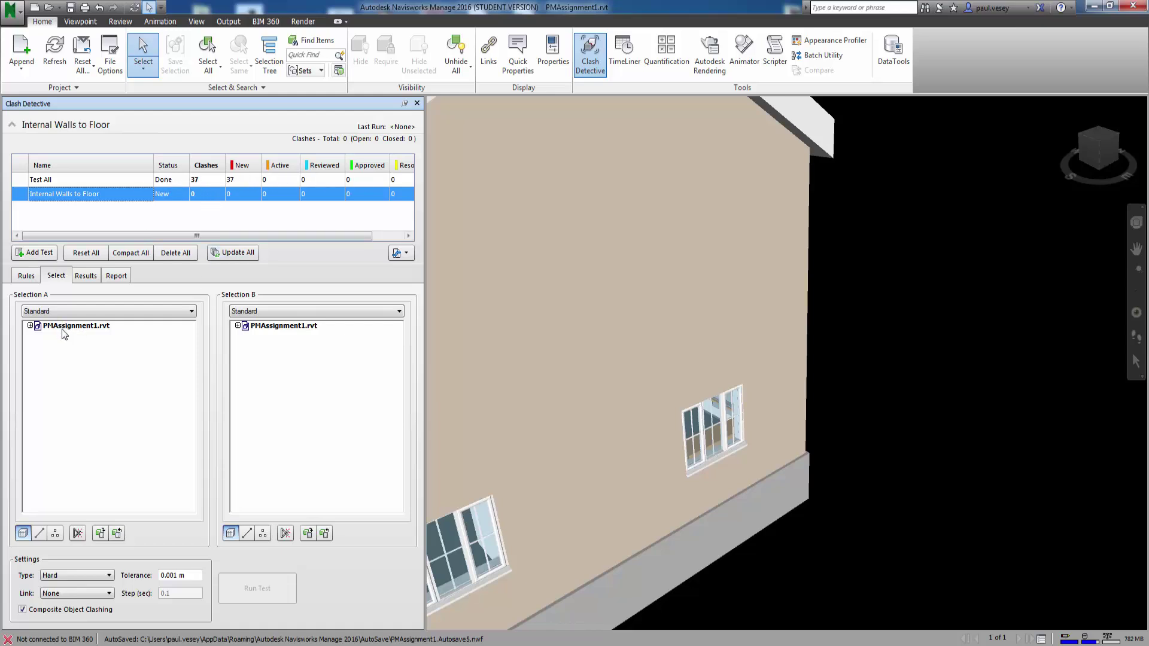
- Set Selection A to 00 Ground > Walls and Selection B to 01 First Floor > Floors
{"action": "left_click", "coordinate": [30, 325]}
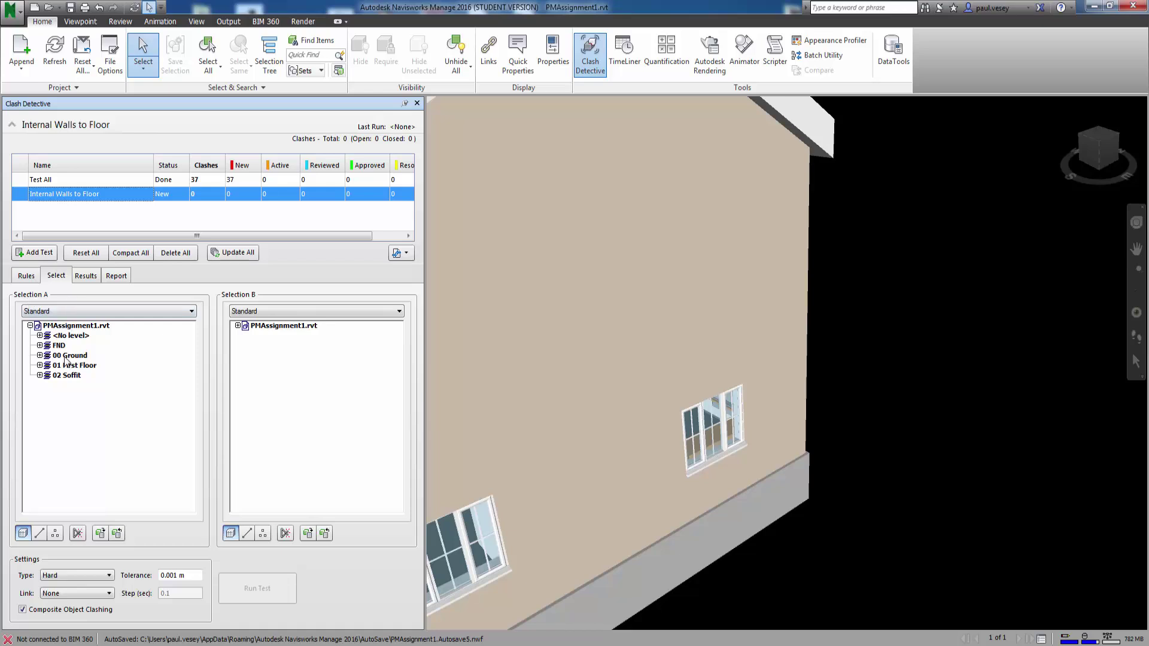
{"action": "left_click", "coordinate": [69, 355]}
{"action": "left_click", "coordinate": [39, 356]}
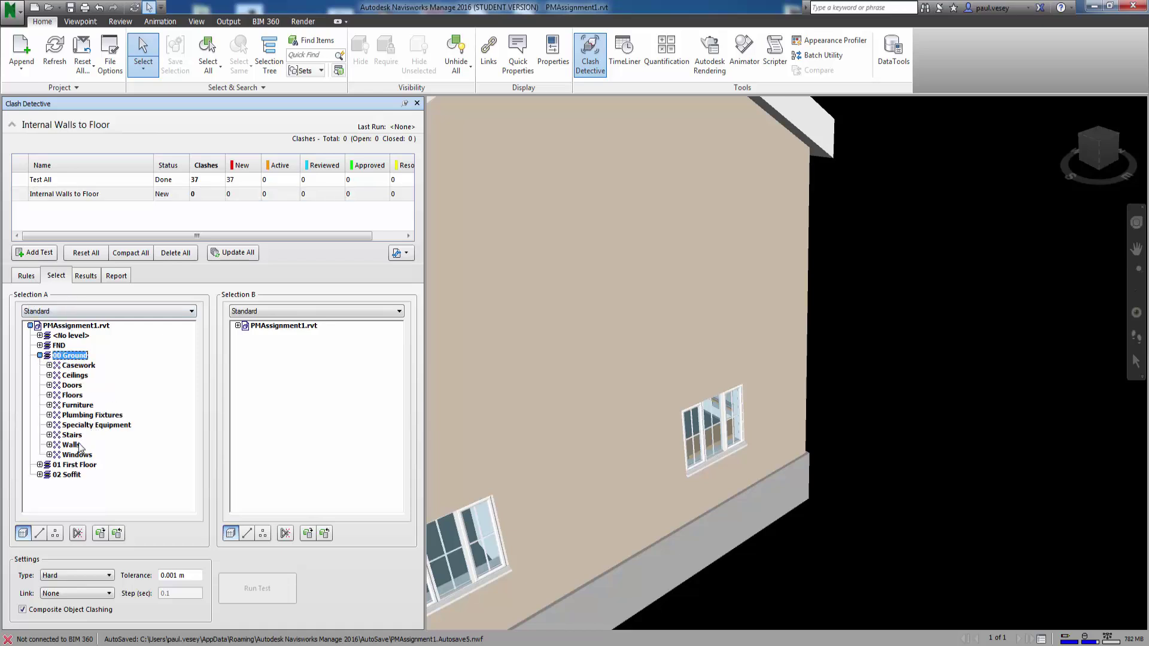
{"action": "left_click", "coordinate": [49, 445]}
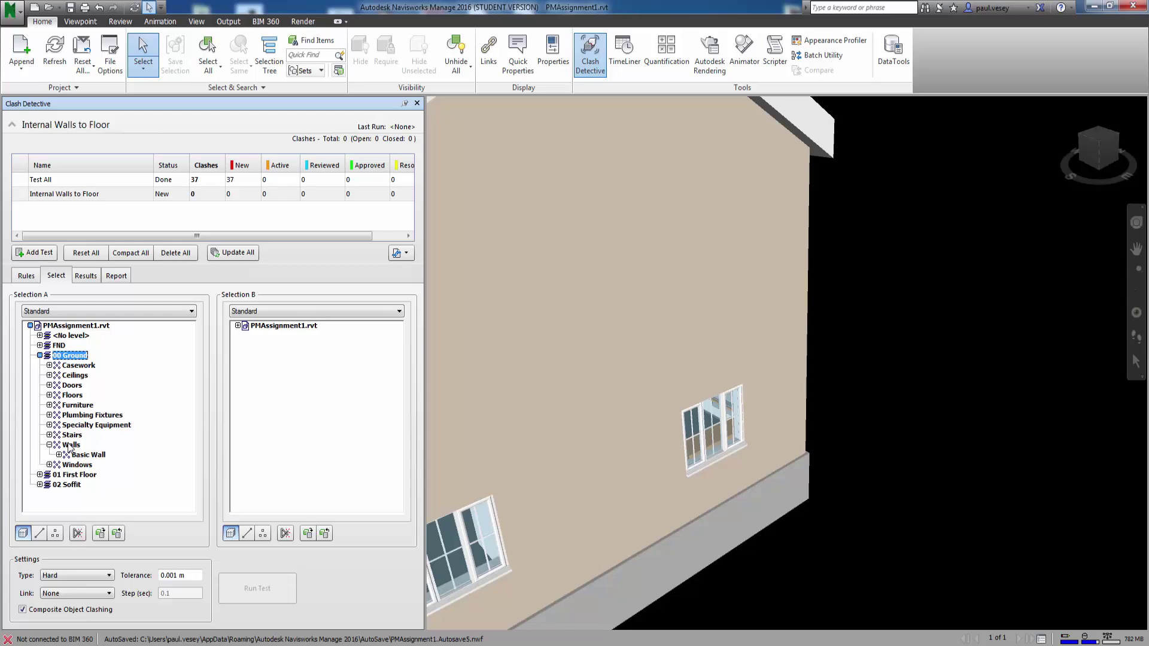
{"action": "left_click", "coordinate": [70, 445]}
{"action": "left_click", "coordinate": [237, 326]}
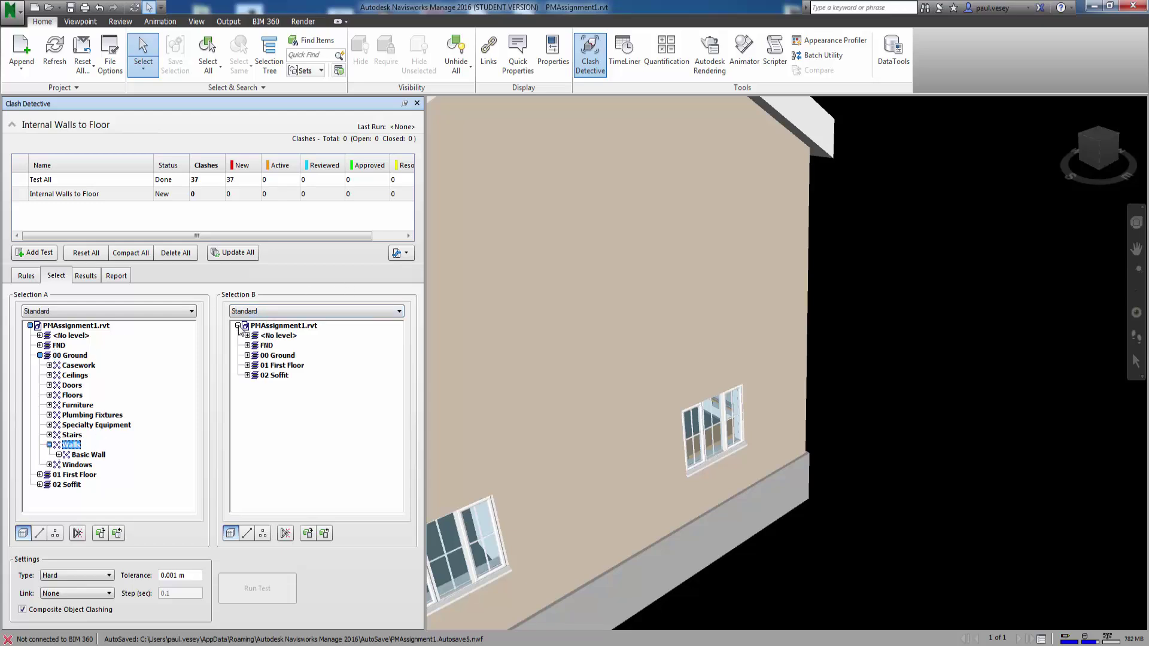
{"action": "left_click", "coordinate": [247, 366]}
{"action": "left_click", "coordinate": [280, 396]}
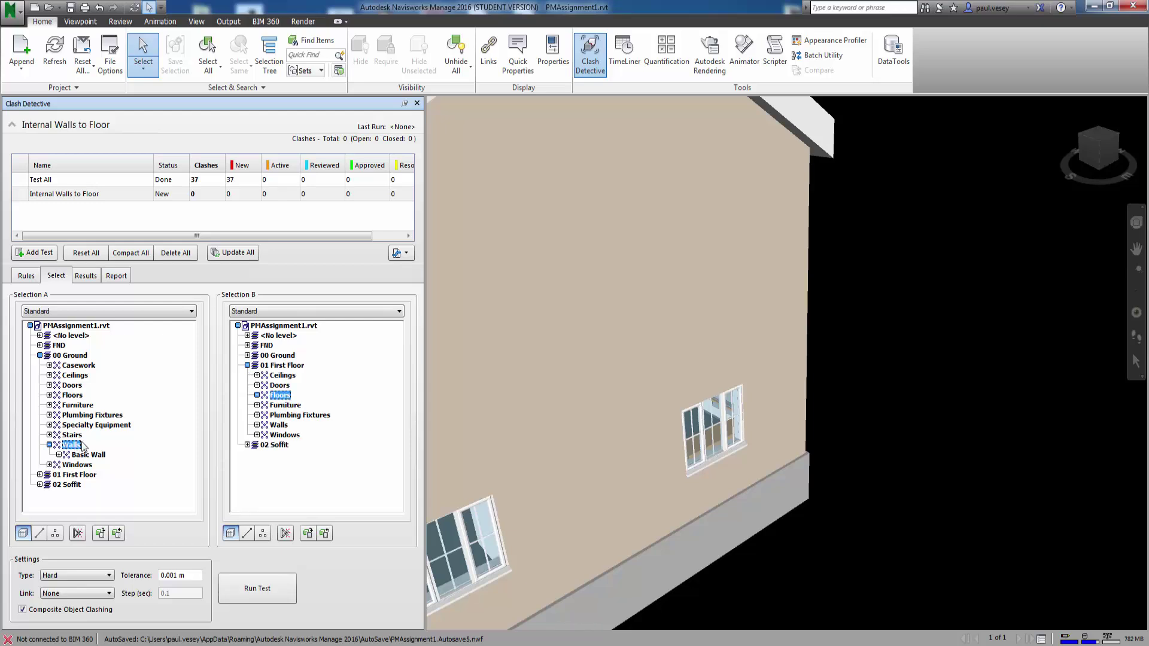
- Run the Internal Walls to Floor test and zoom to each of Clash1 through Clash5
{"action": "left_click", "coordinate": [251, 588]}
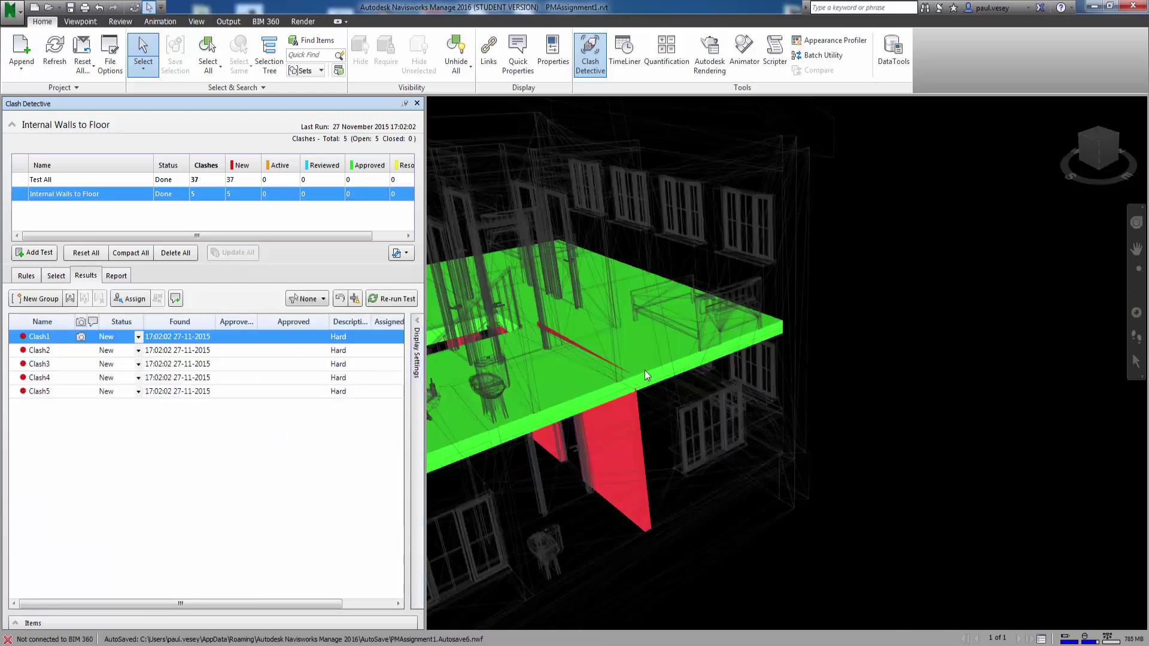
{"action": "left_click", "coordinate": [59, 351]}
{"action": "left_click", "coordinate": [45, 365]}
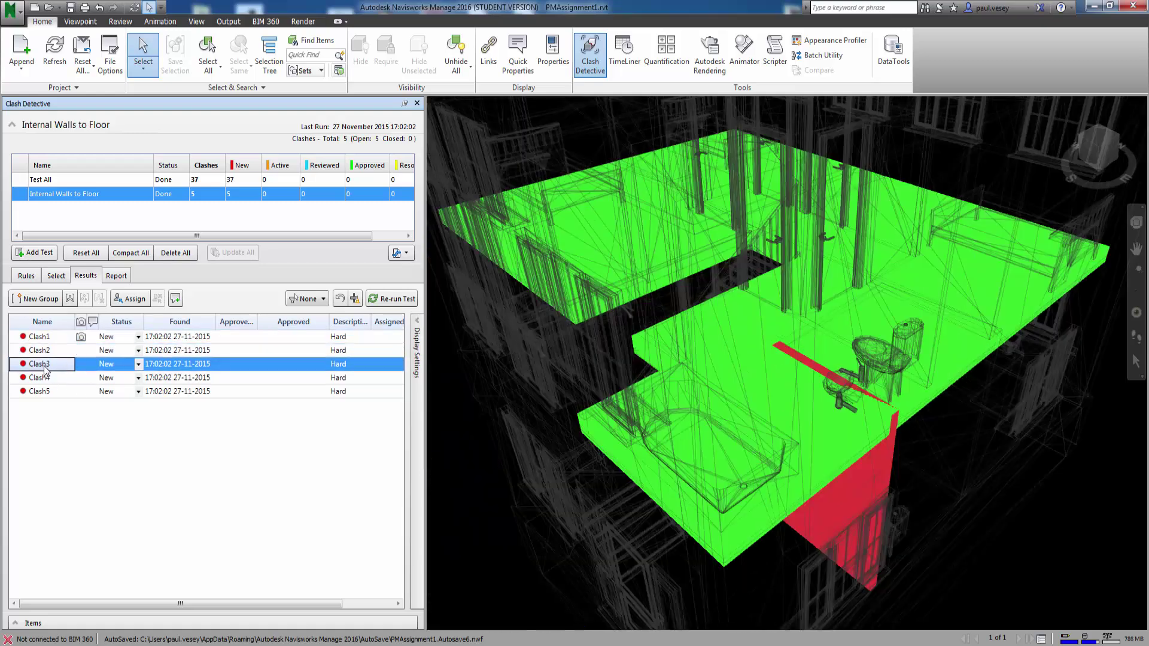
{"action": "left_click", "coordinate": [54, 379]}
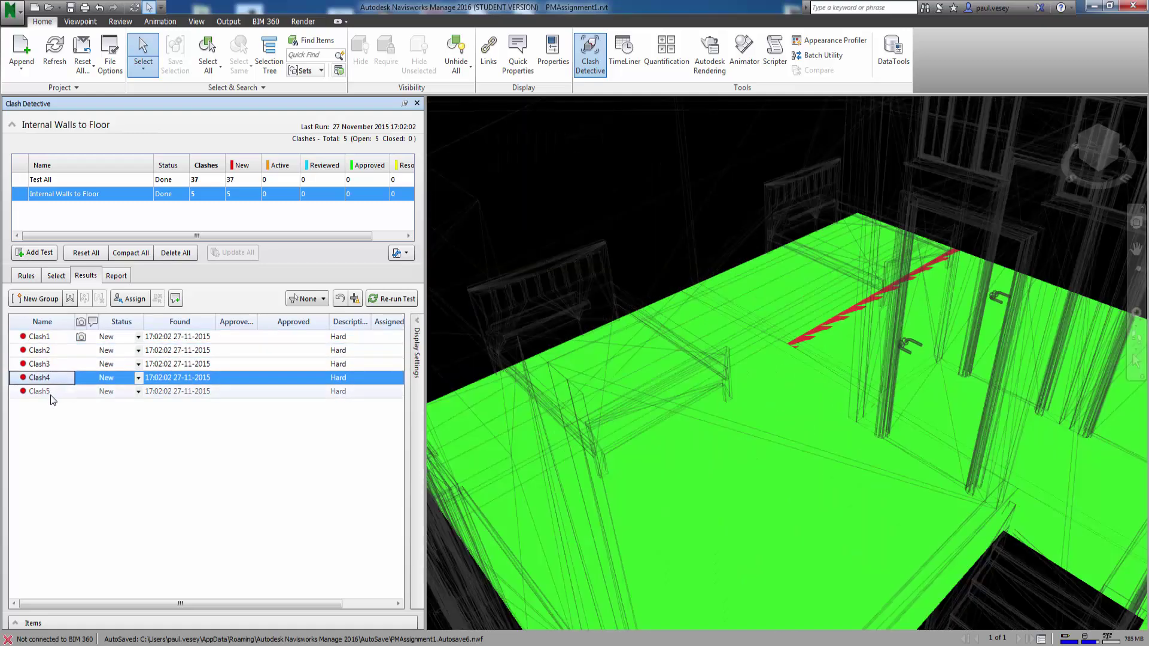
{"action": "left_click", "coordinate": [50, 394]}
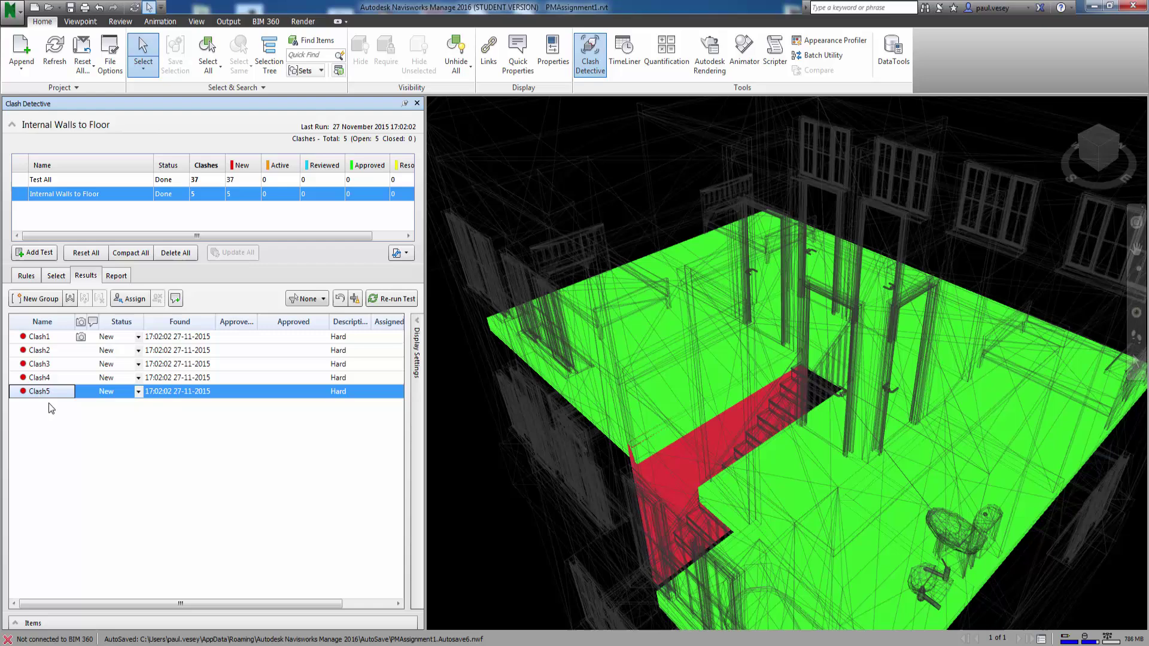
{"action": "left_click", "coordinate": [57, 338]}
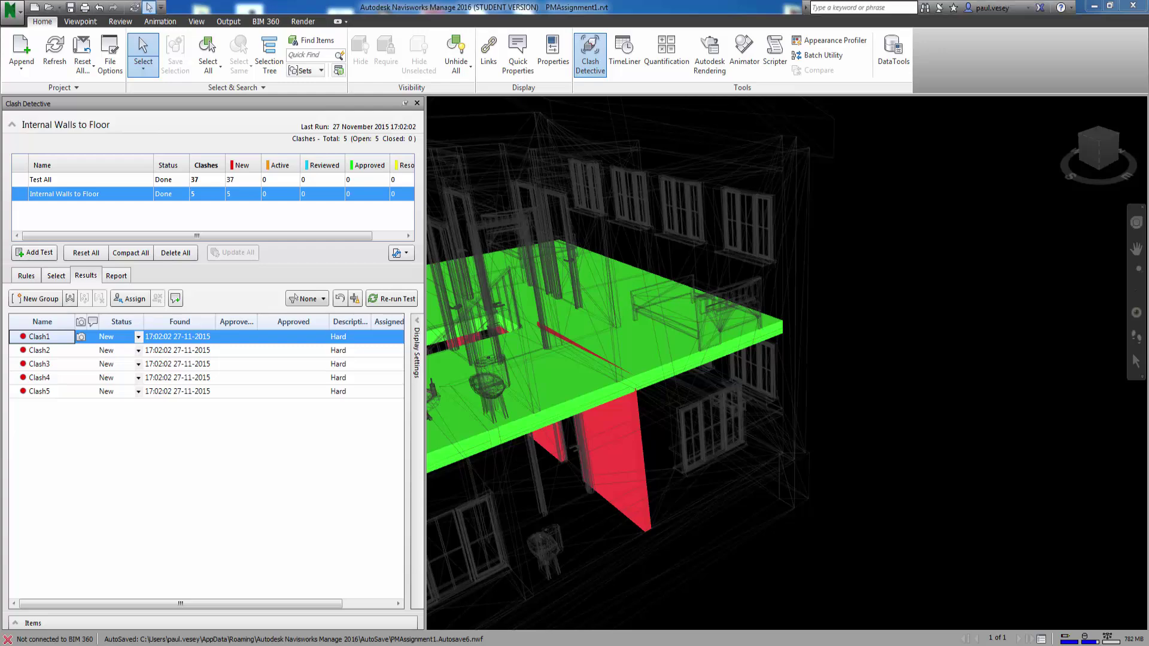
{"action": "key", "text": "alt+Tab"}
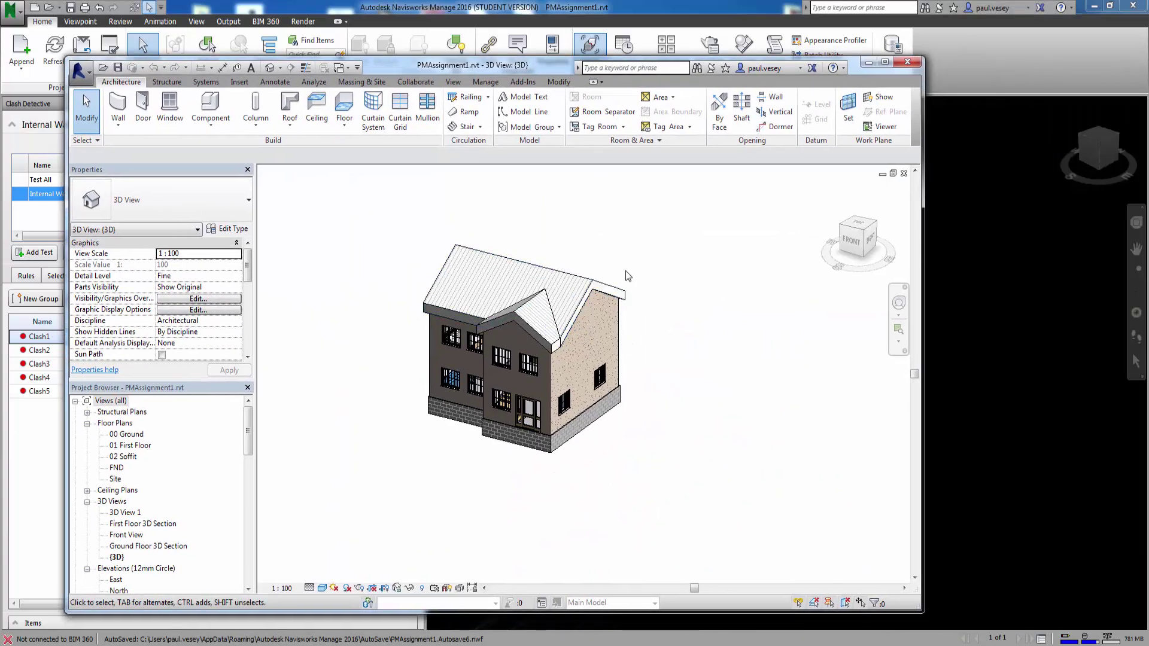
- Enable Section Box in the 3D view's Properties and select the box for resizing
{"action": "left_click", "coordinate": [111, 400]}
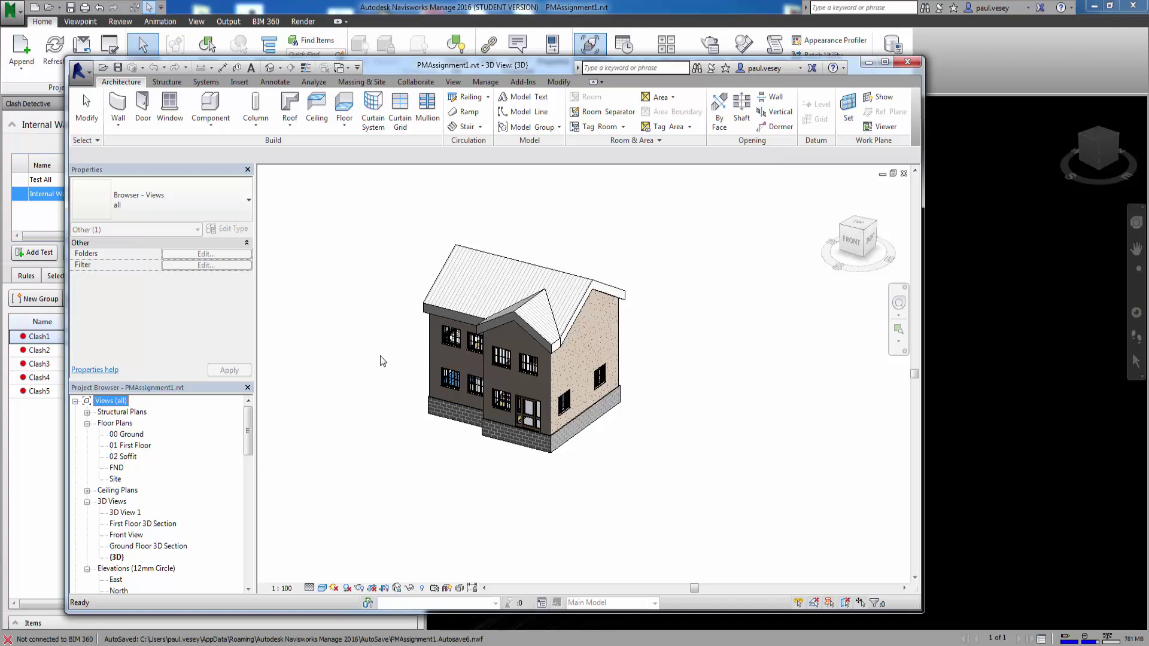
{"action": "left_click", "coordinate": [342, 257]}
{"action": "left_click_drag", "start_coordinate": [249, 271], "coordinate": [241, 313]}
{"action": "left_click", "coordinate": [161, 287]}
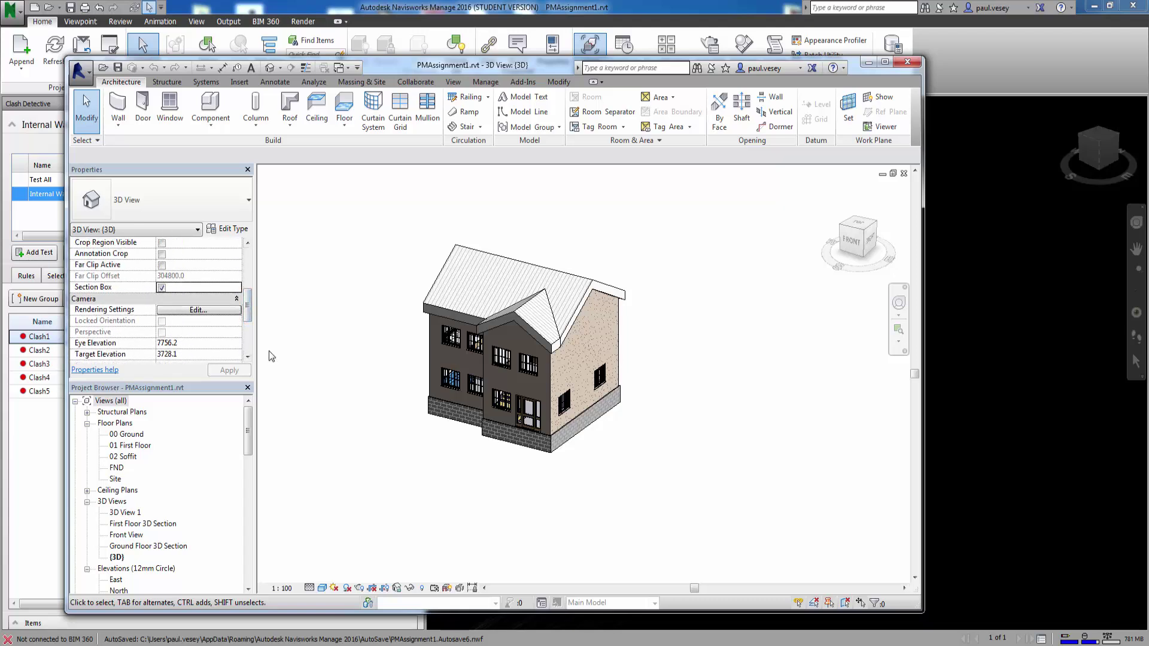
{"action": "left_click", "coordinate": [565, 304]}
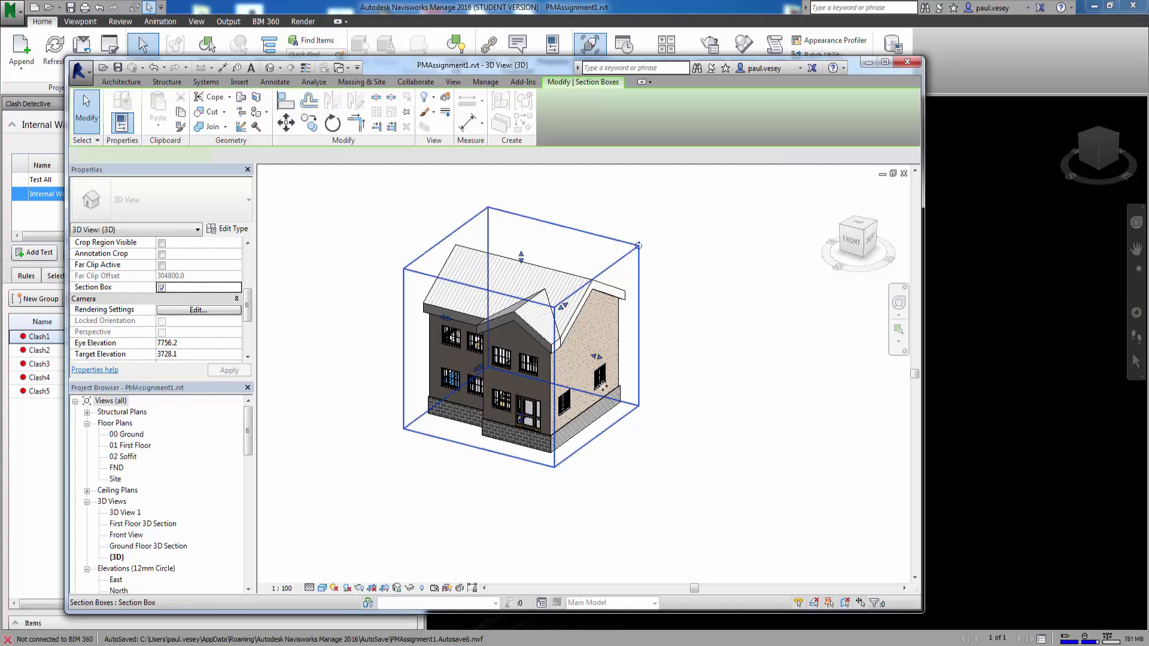
- Drag the section box grip inward to cut into the house interior
{"action": "left_click_drag", "start_coordinate": [596, 359], "coordinate": [616, 442]}
{"action": "scroll", "coordinate": [592, 389], "scroll_direction": "up", "scroll_amount": 3}
{"action": "scroll", "coordinate": [593, 390], "scroll_direction": "up", "scroll_amount": 5}
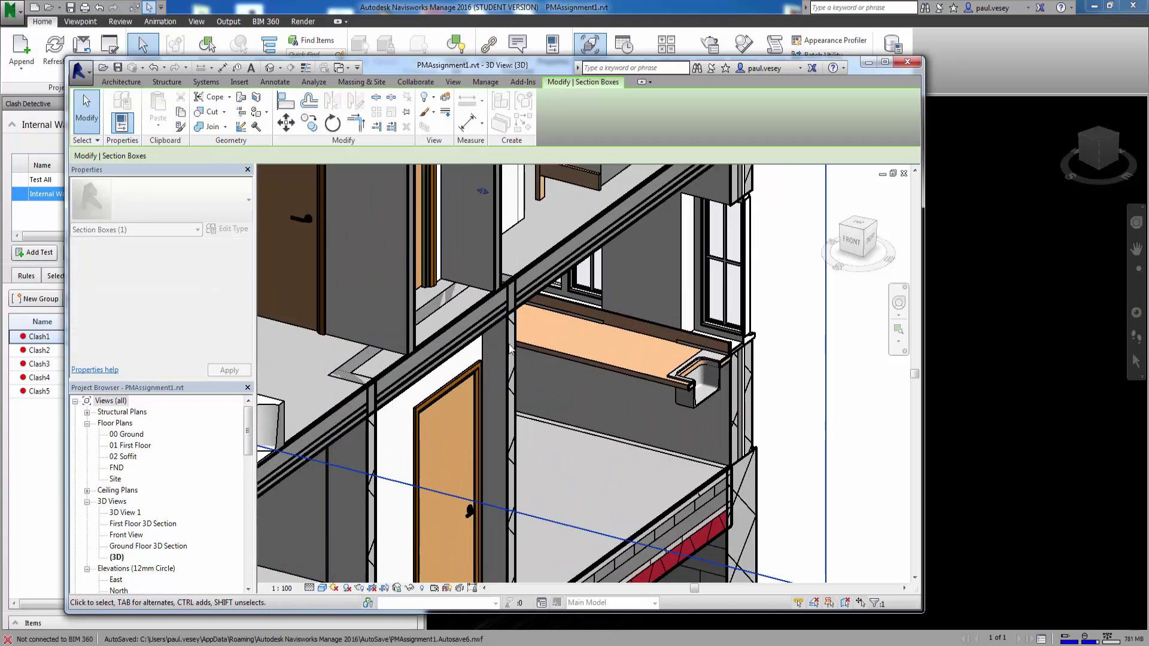
- Attach the tops of the clashing ground-floor interior walls to the first floor
{"action": "left_click", "coordinate": [505, 357]}
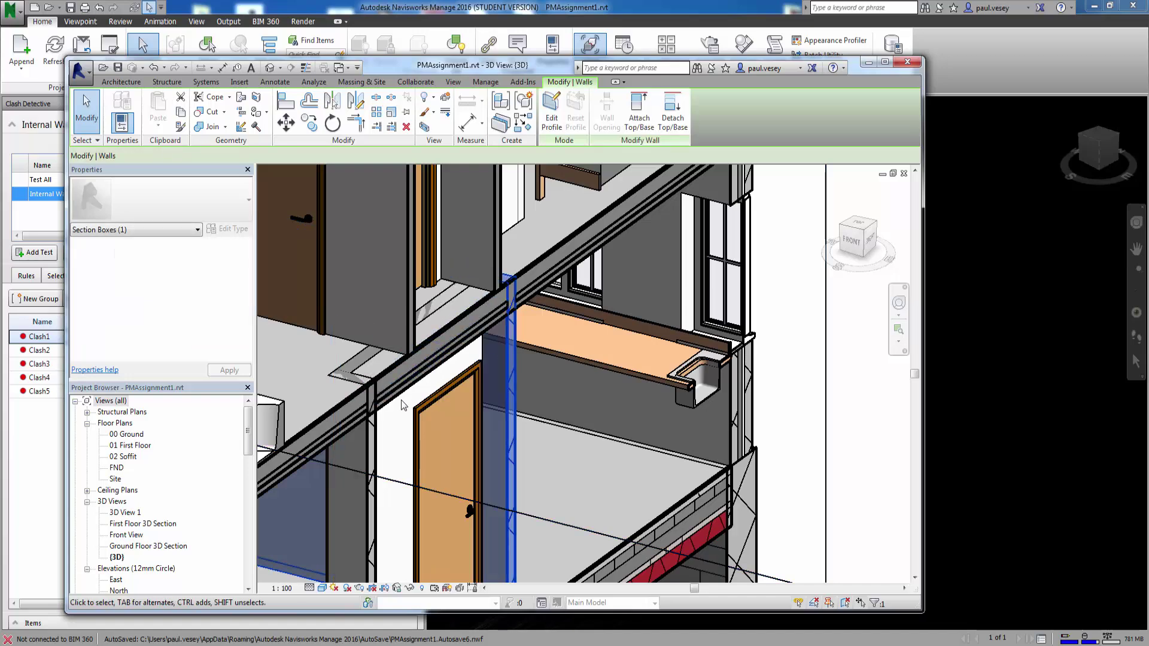
{"action": "left_click", "coordinate": [639, 117]}
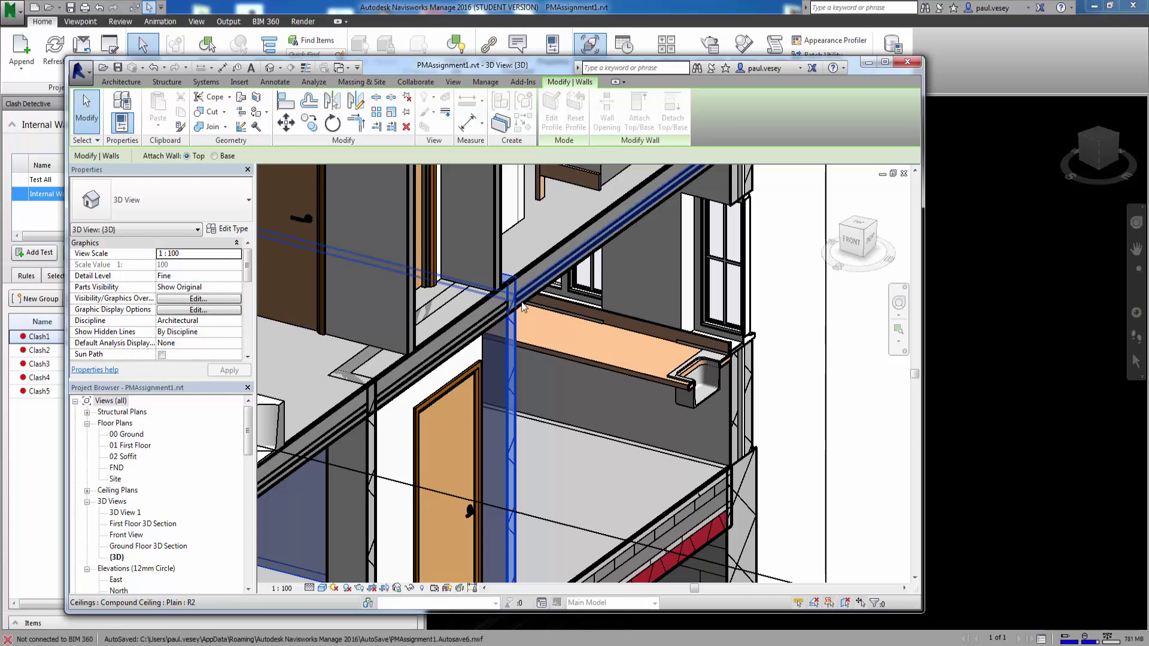
{"action": "left_click", "coordinate": [550, 289]}
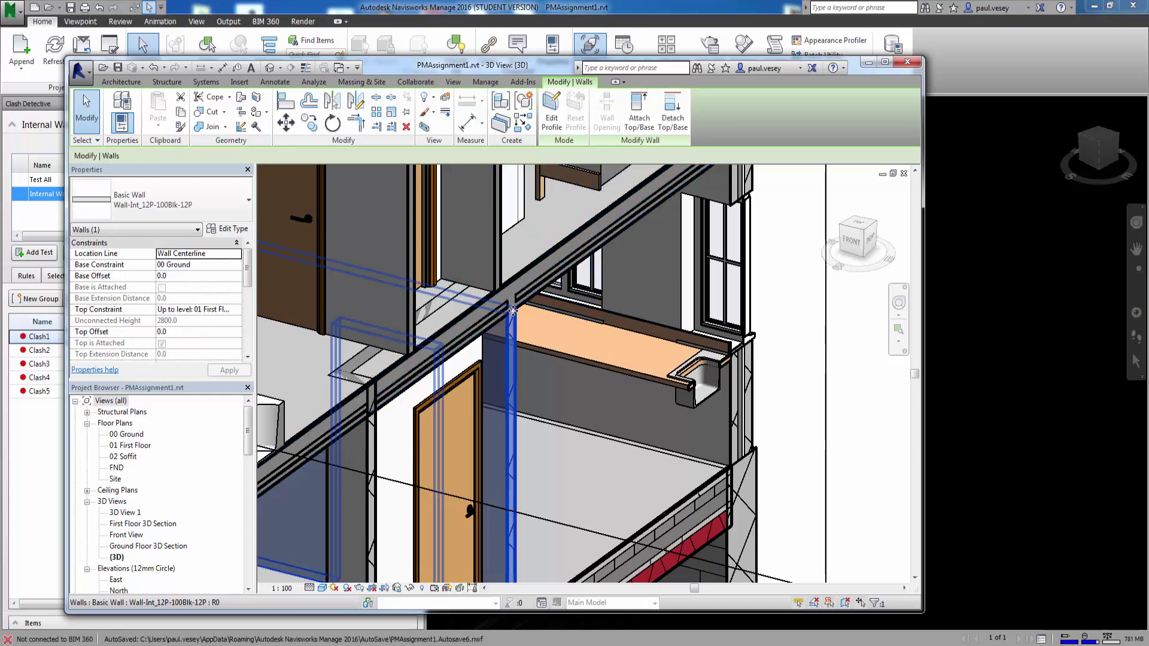
{"action": "scroll", "coordinate": [591, 293], "scroll_direction": "up", "scroll_amount": 5}
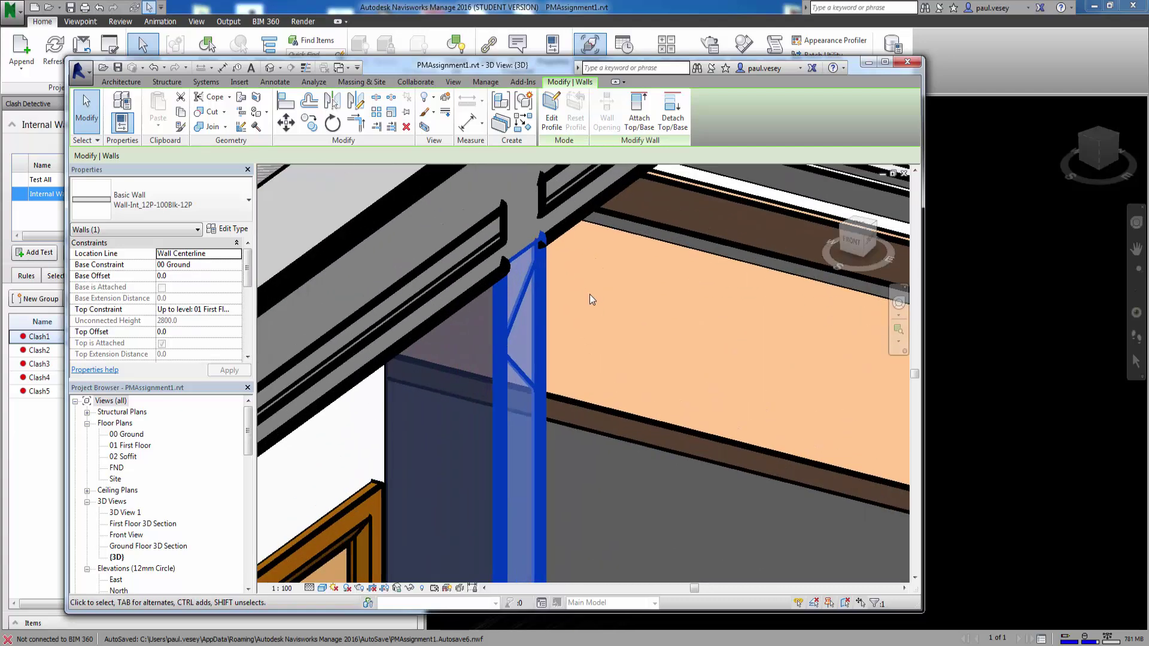
{"action": "scroll", "coordinate": [579, 318], "scroll_direction": "down", "scroll_amount": 5}
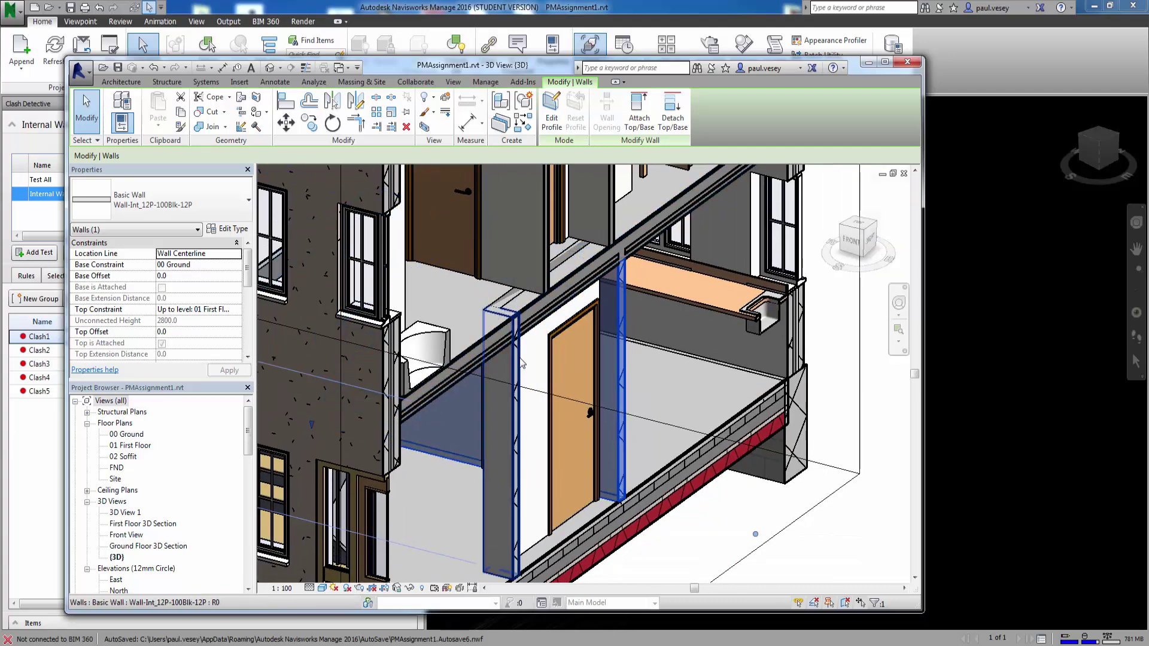
{"action": "left_click", "coordinate": [639, 117]}
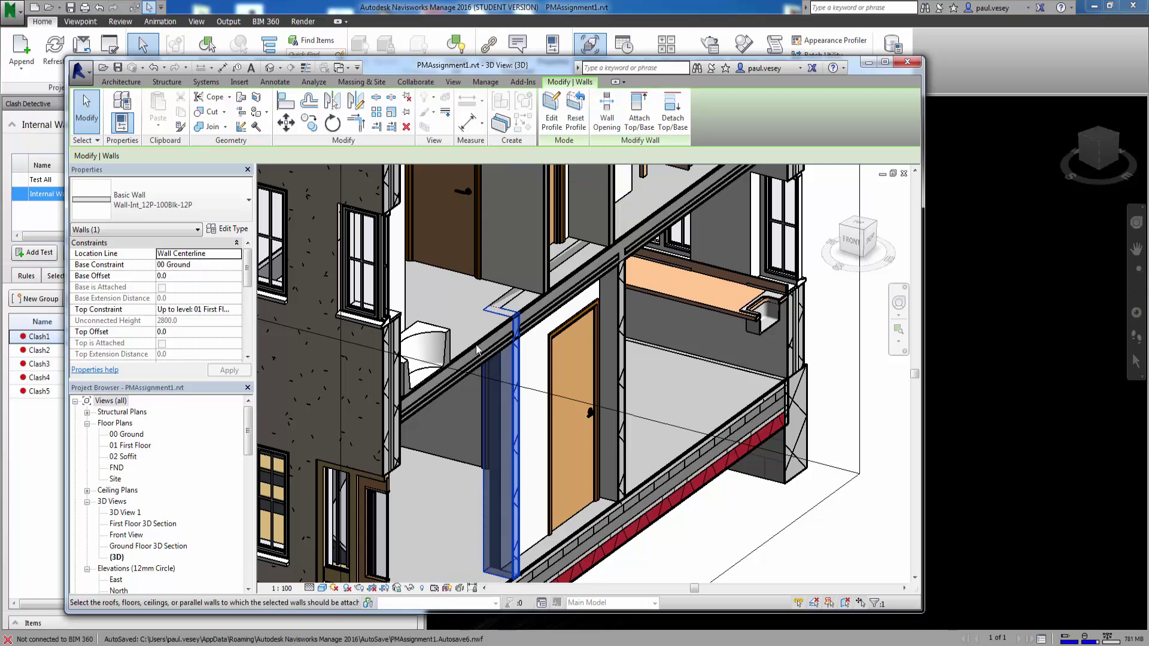
{"action": "left_click", "coordinate": [483, 347]}
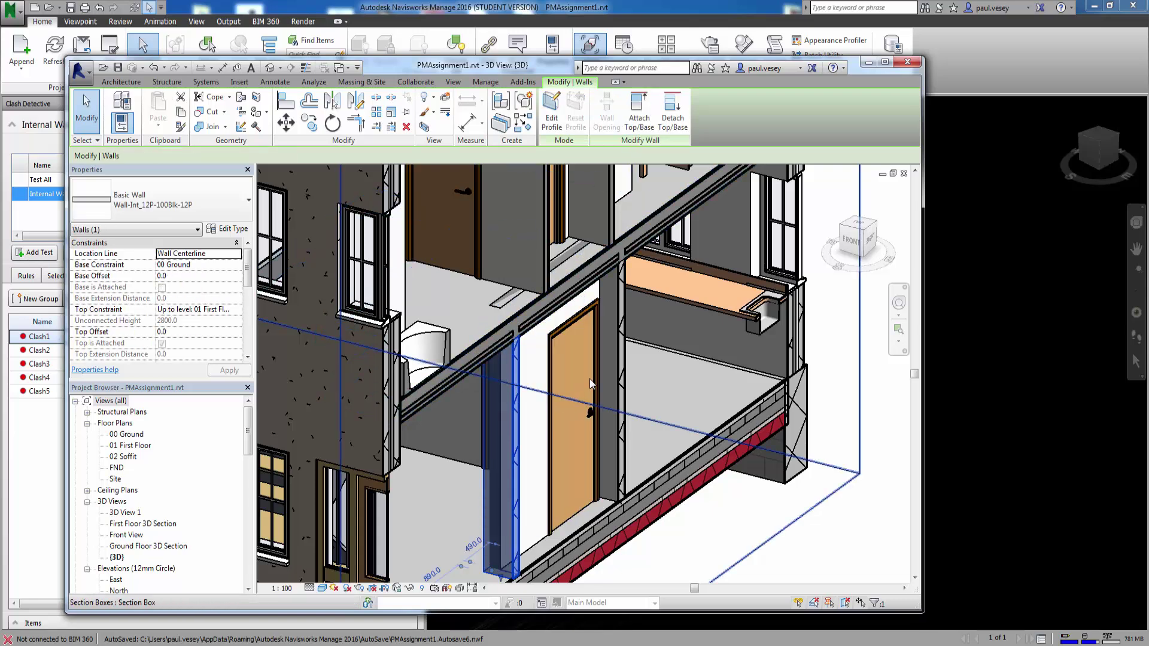
{"action": "key", "text": "Escape"}
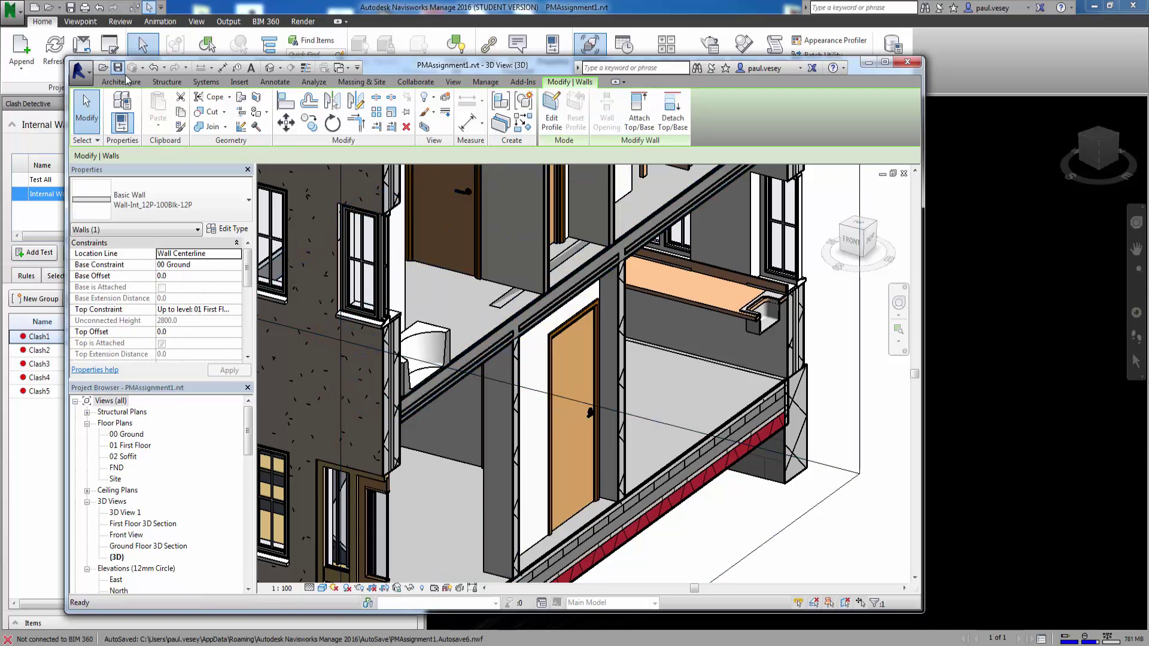
- Move Revit aside and re-run the Internal Walls to Floor test, showing five Active clashes
{"action": "left_click_drag", "start_coordinate": [452, 66], "coordinate": [1146, 33]}
{"action": "key", "text": "alt+Tab"}
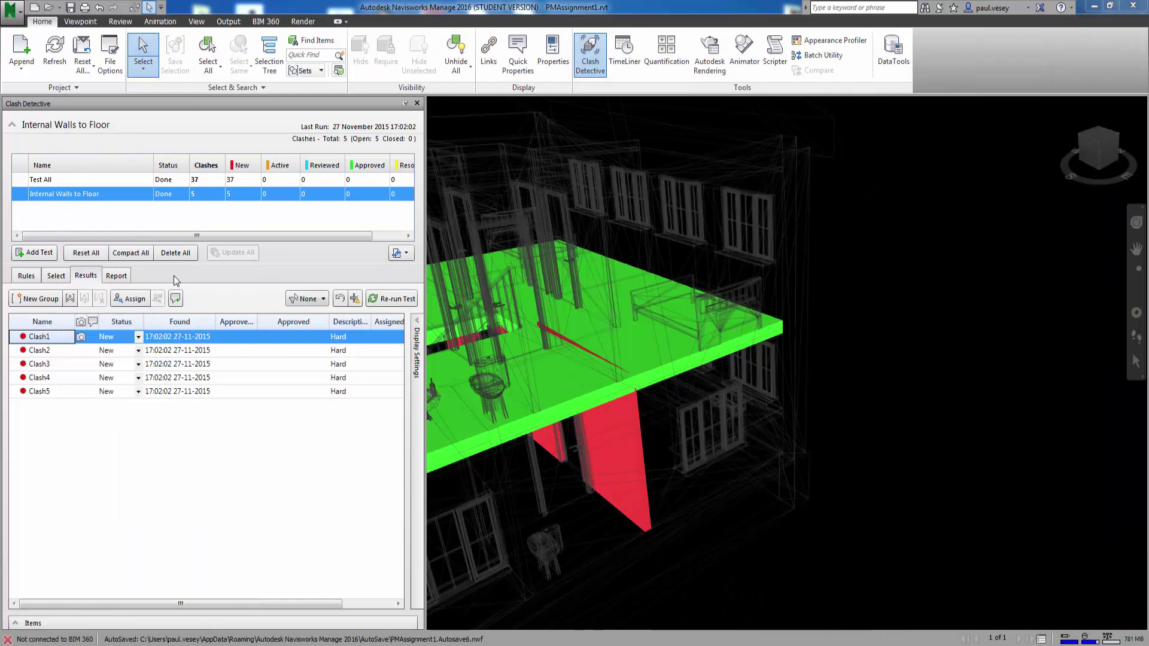
{"action": "left_click", "coordinate": [89, 194]}
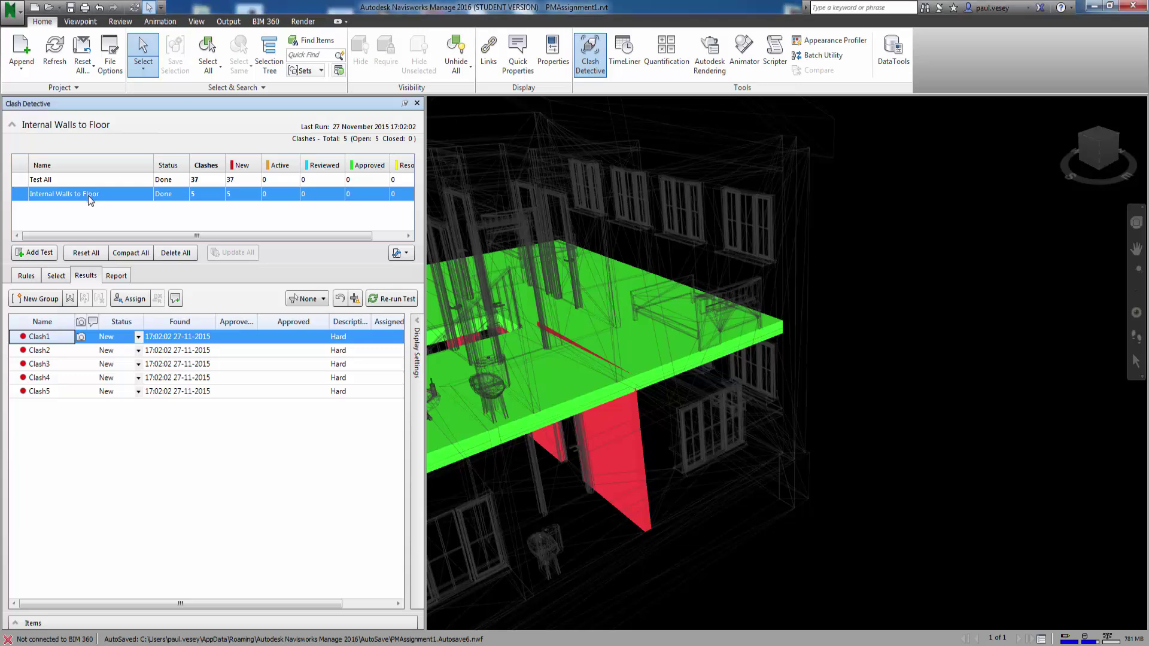
{"action": "left_click", "coordinate": [394, 301]}
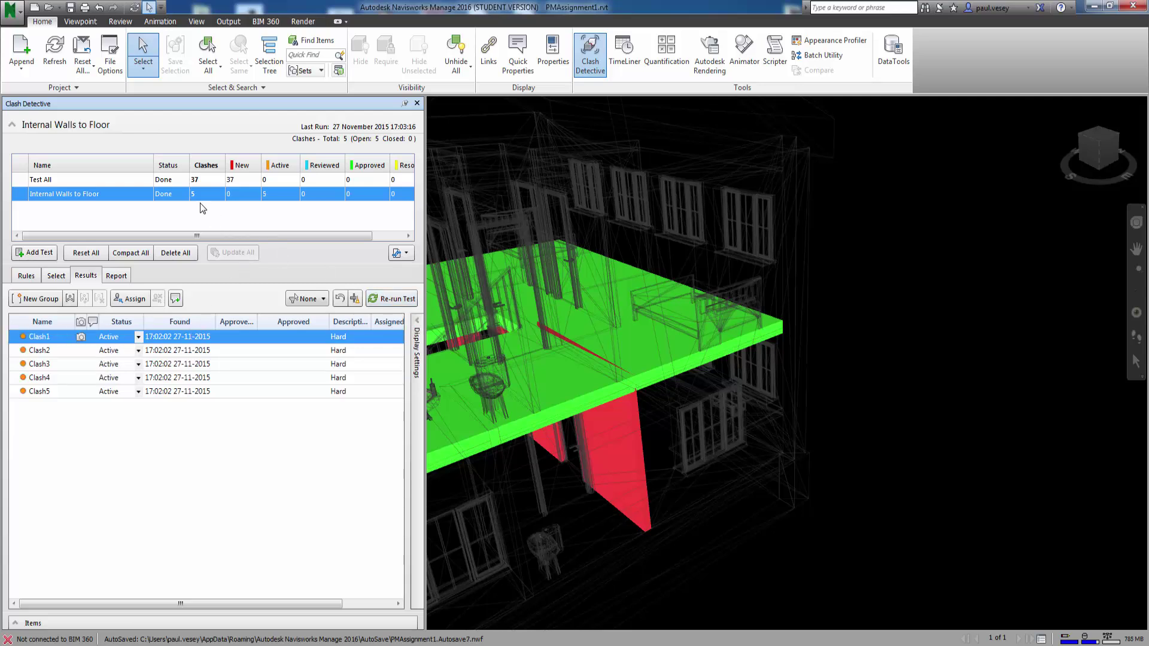
{"action": "left_click", "coordinate": [393, 300]}
{"action": "left_click", "coordinate": [1006, 318]}
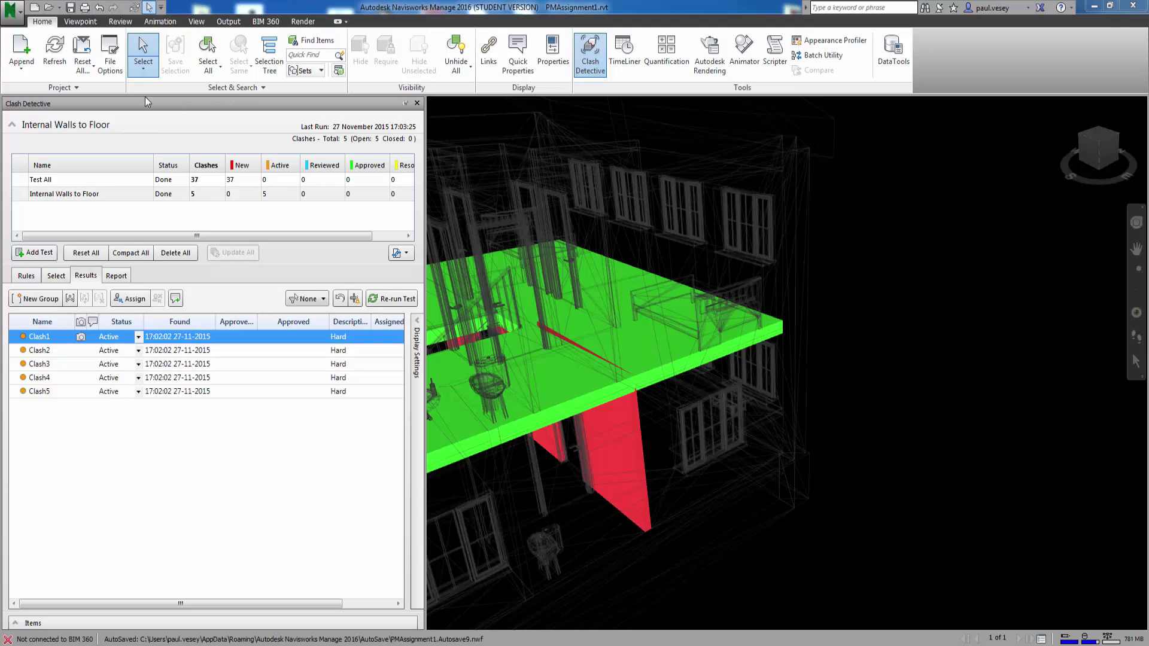
- Refresh the model, re-run Test All, then re-run Internal Walls to Floor
{"action": "left_click", "coordinate": [55, 53]}
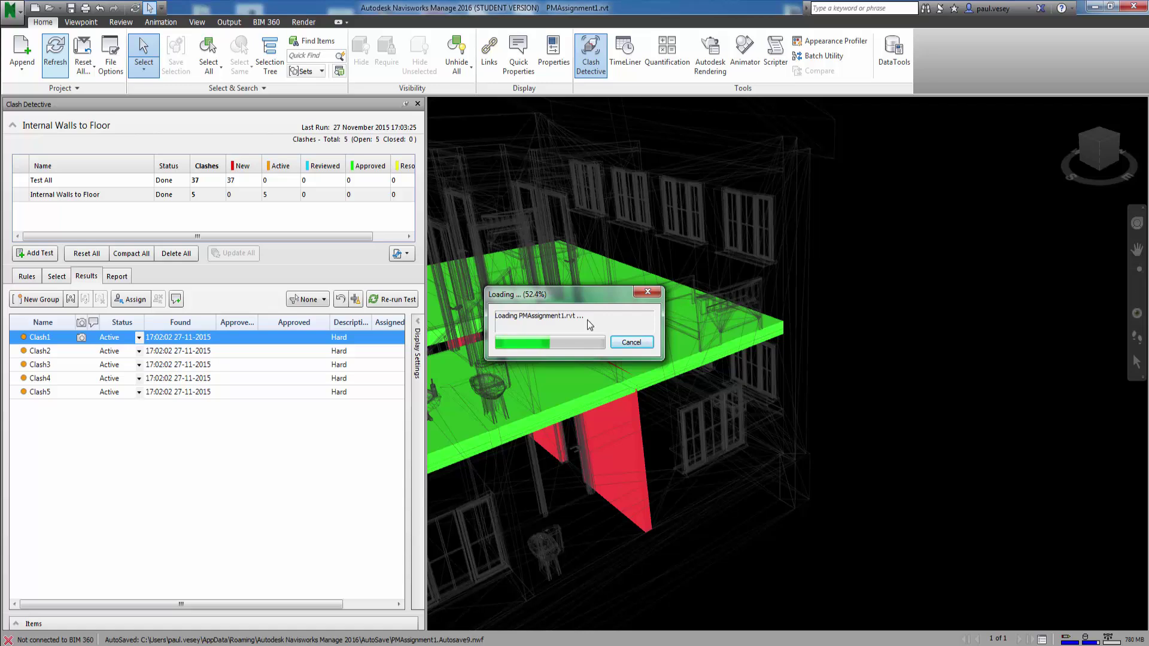
{"action": "left_click", "coordinate": [392, 299]}
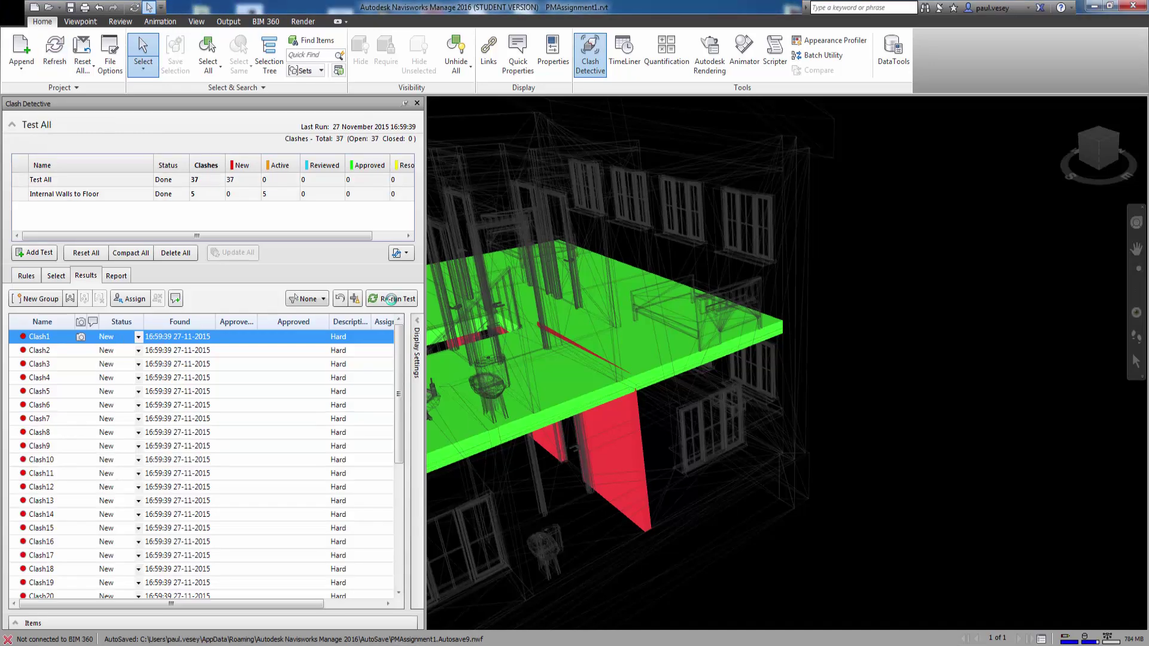
{"action": "left_click", "coordinate": [48, 181]}
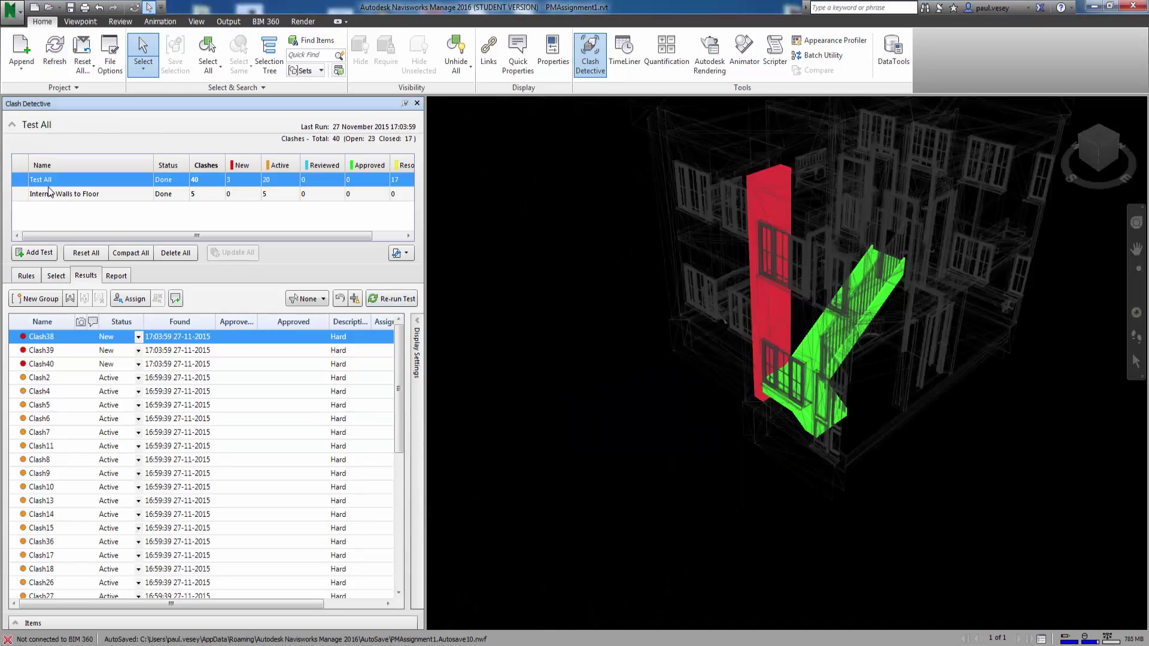
{"action": "left_click", "coordinate": [50, 191]}
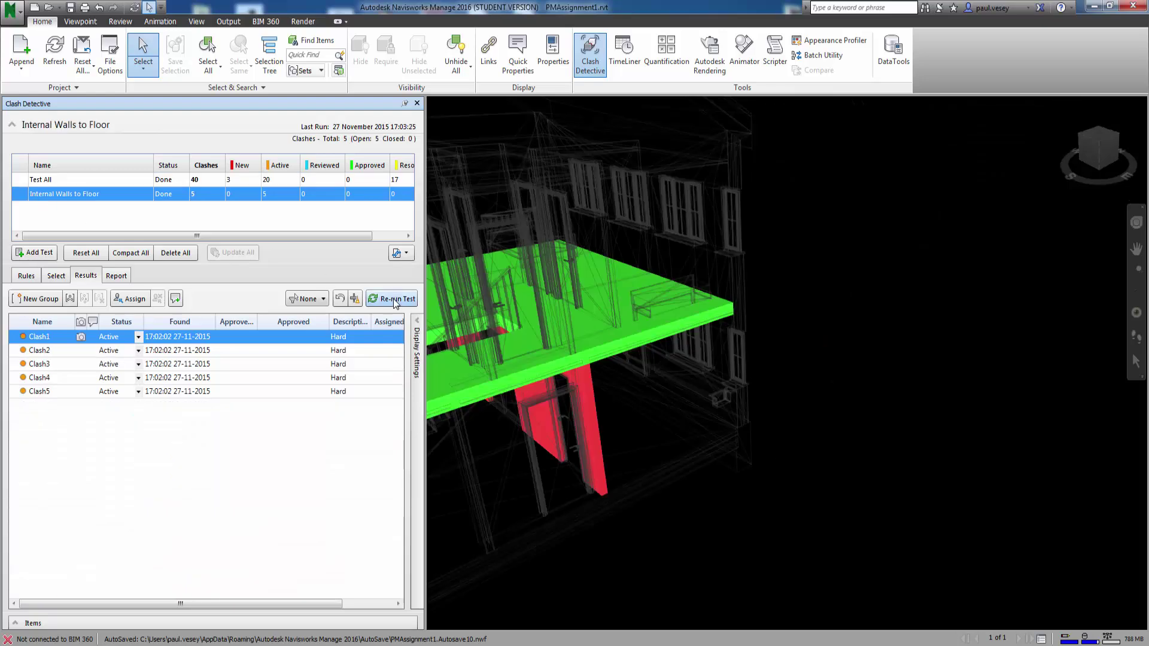
{"action": "left_click", "coordinate": [395, 301]}
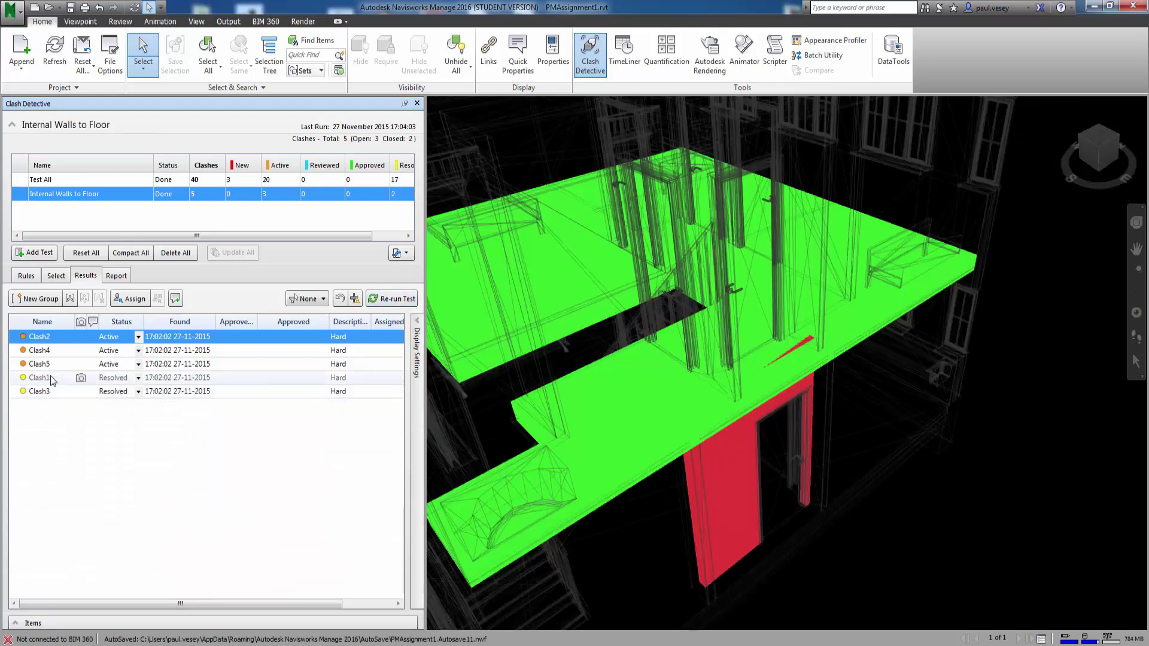
- Widen the results to show clash distances and zoom to Clash4, Clash5 and Clash2
{"action": "left_click_drag", "start_coordinate": [425, 174], "coordinate": [509, 168]}
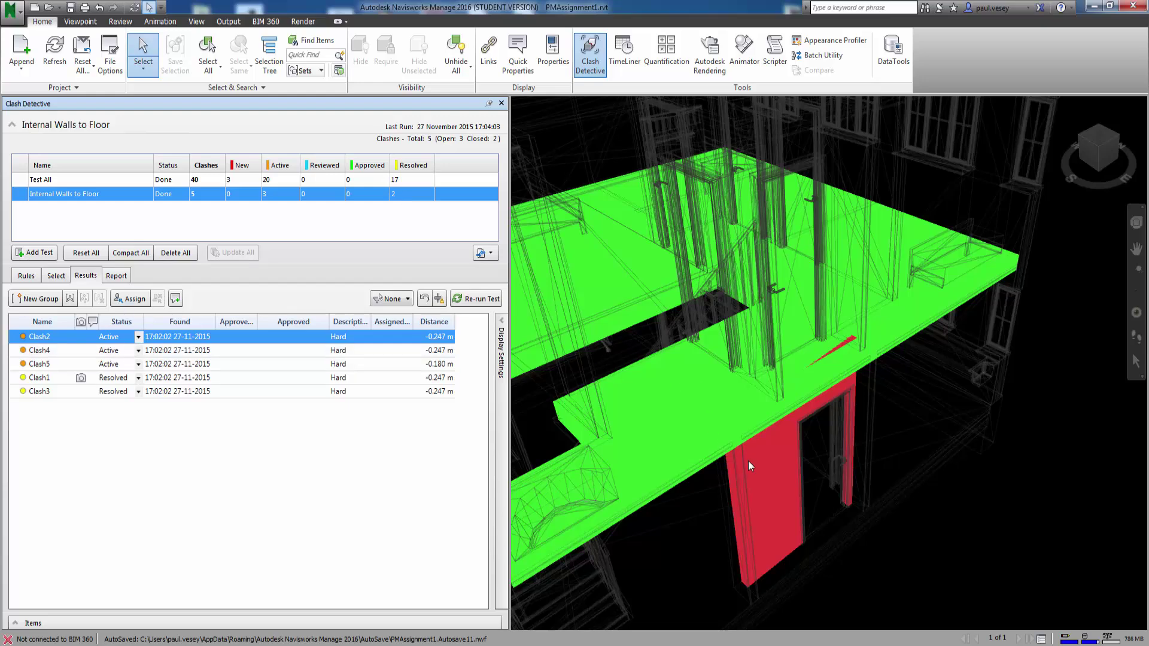
{"action": "left_click", "coordinate": [41, 351]}
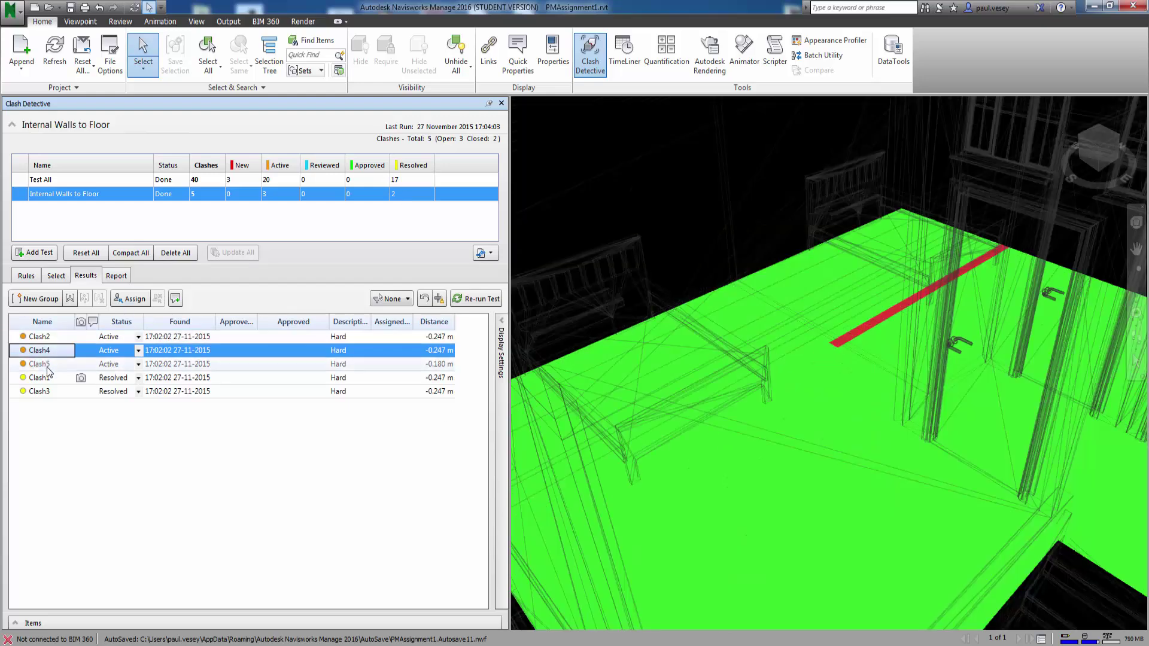
{"action": "left_click", "coordinate": [42, 365]}
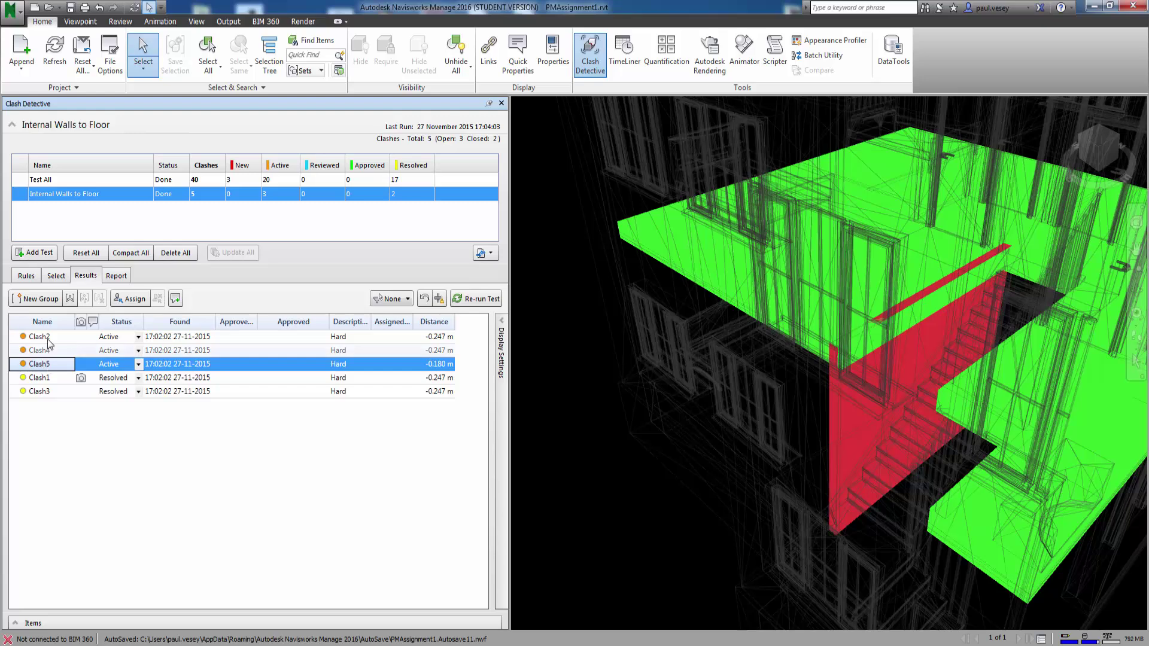
{"action": "left_click", "coordinate": [47, 339]}
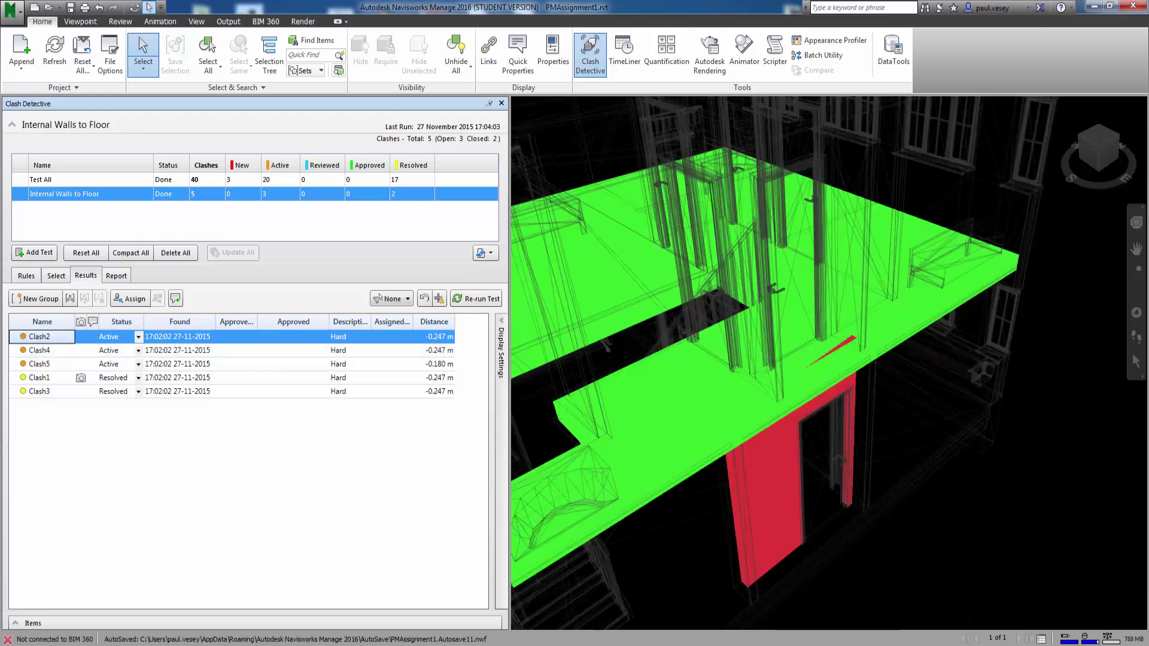
{"action": "key", "text": "alt+Tab"}
{"action": "left_click_drag", "start_coordinate": [549, 43], "coordinate": [413, 39]}
- Attach the first clashing interior wall's top to the floor above, cancelling the ceiling attempt
{"action": "left_click", "coordinate": [486, 272]}
{"action": "left_click", "coordinate": [624, 83]}
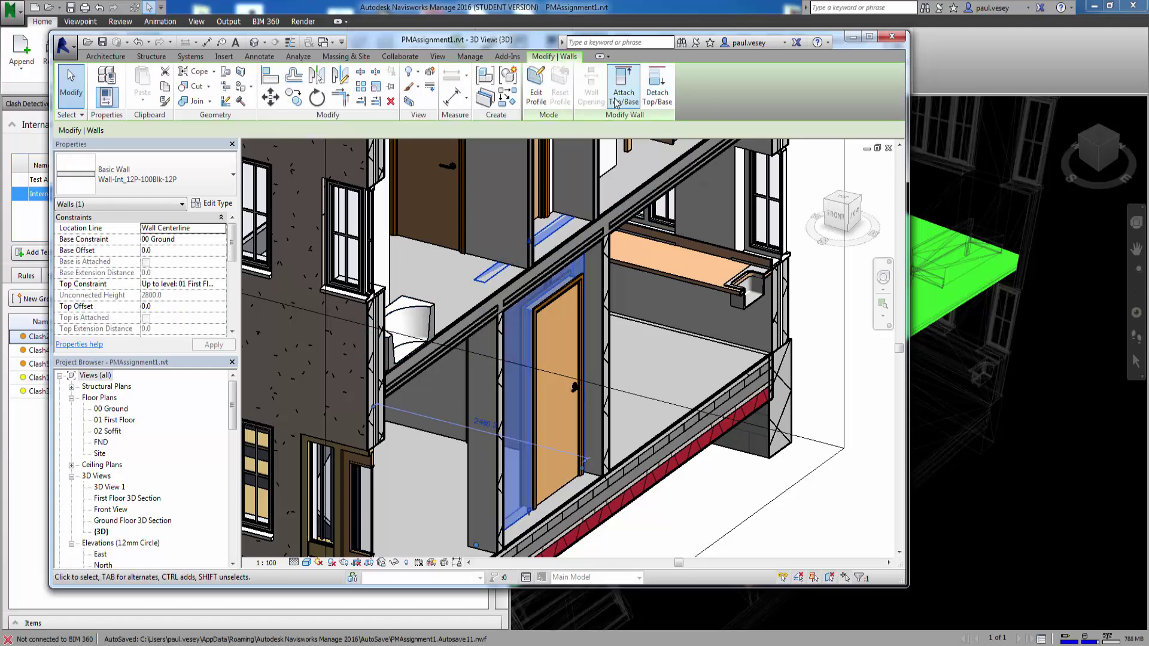
{"action": "left_click", "coordinate": [639, 211]}
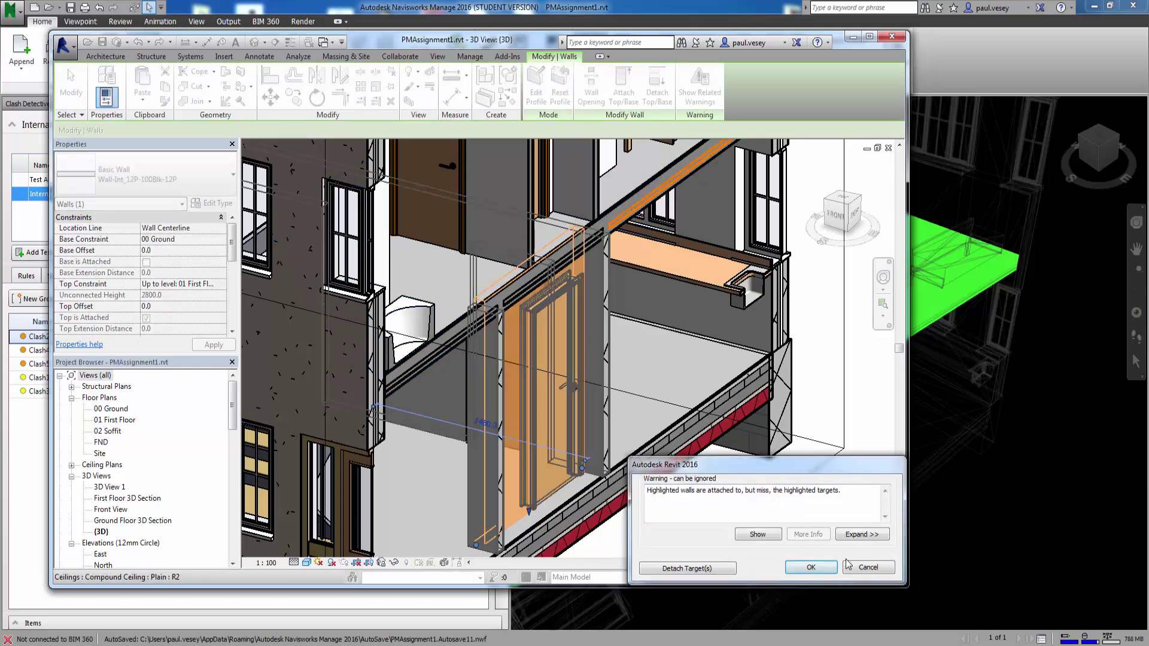
{"action": "left_click", "coordinate": [867, 567]}
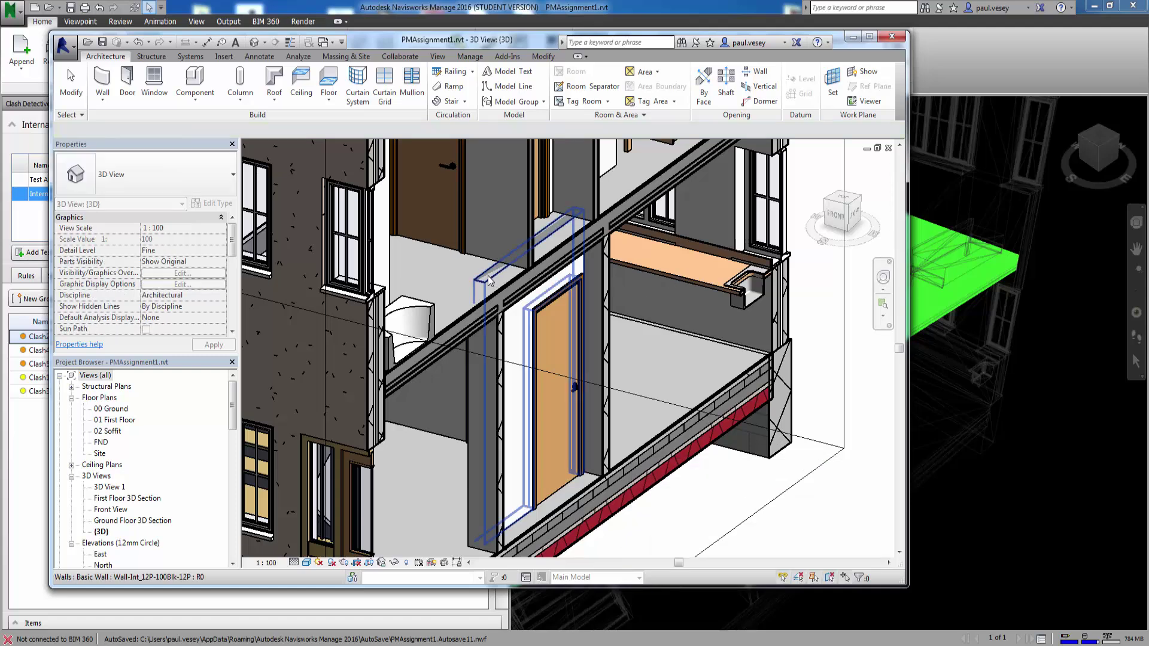
{"action": "left_click", "coordinate": [624, 84]}
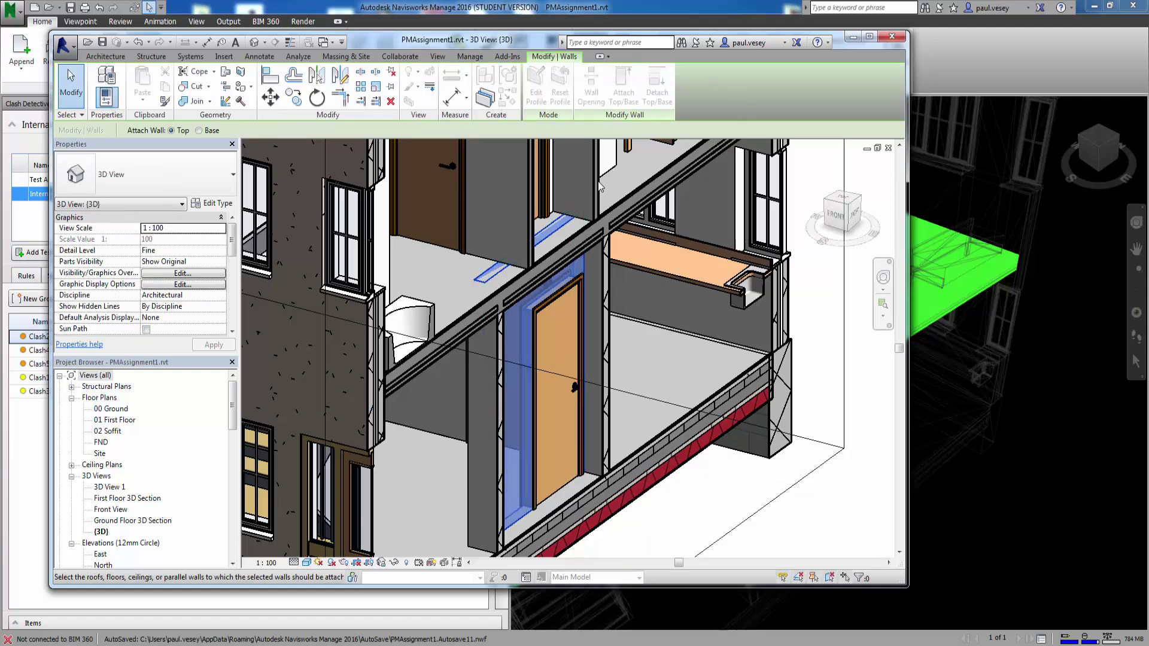
{"action": "left_click", "coordinate": [609, 216]}
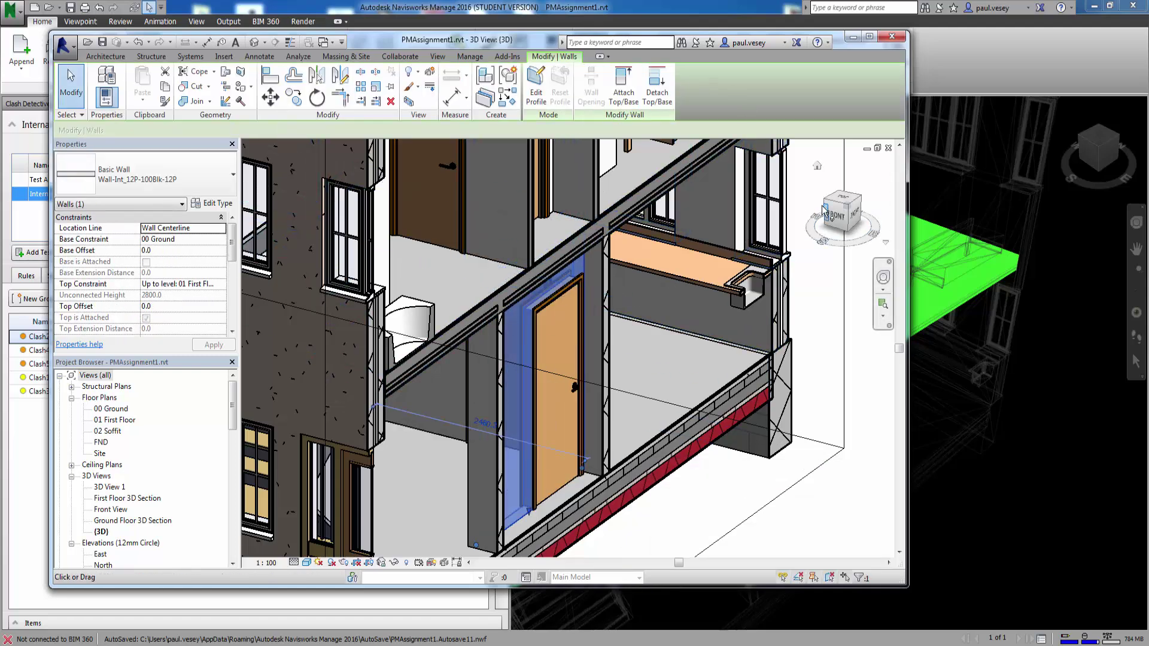
{"action": "scroll", "coordinate": [732, 273], "scroll_direction": "down", "scroll_amount": 6}
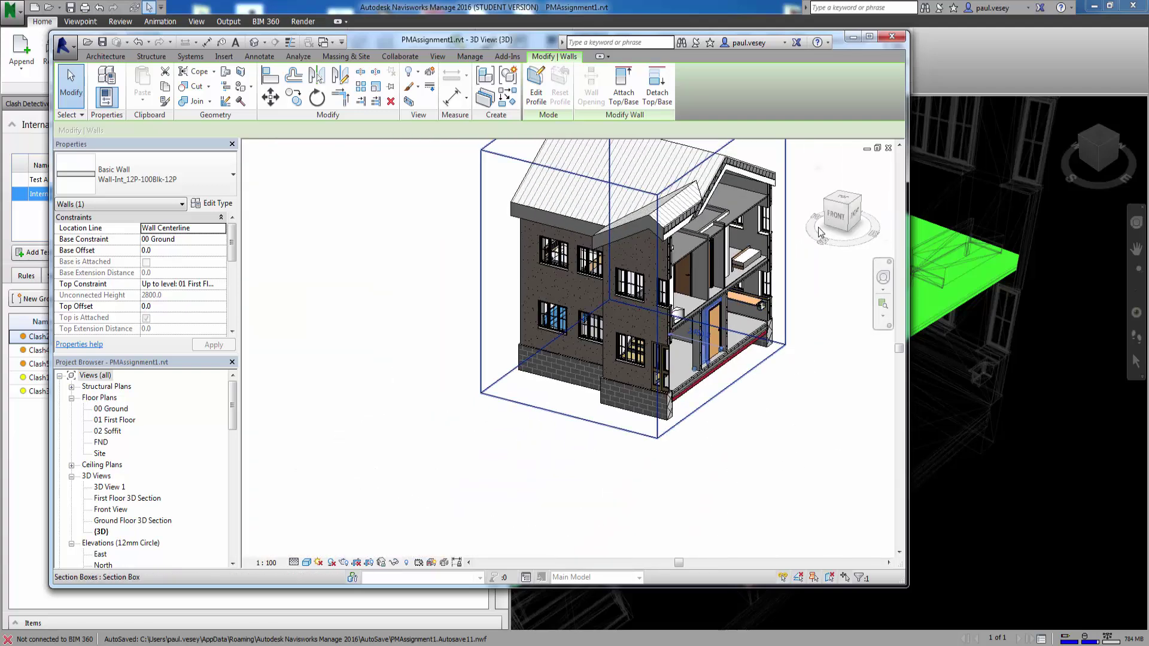
- Attach the interior wall below the bedroom floor to the first-floor slab
{"action": "left_click", "coordinate": [848, 211]}
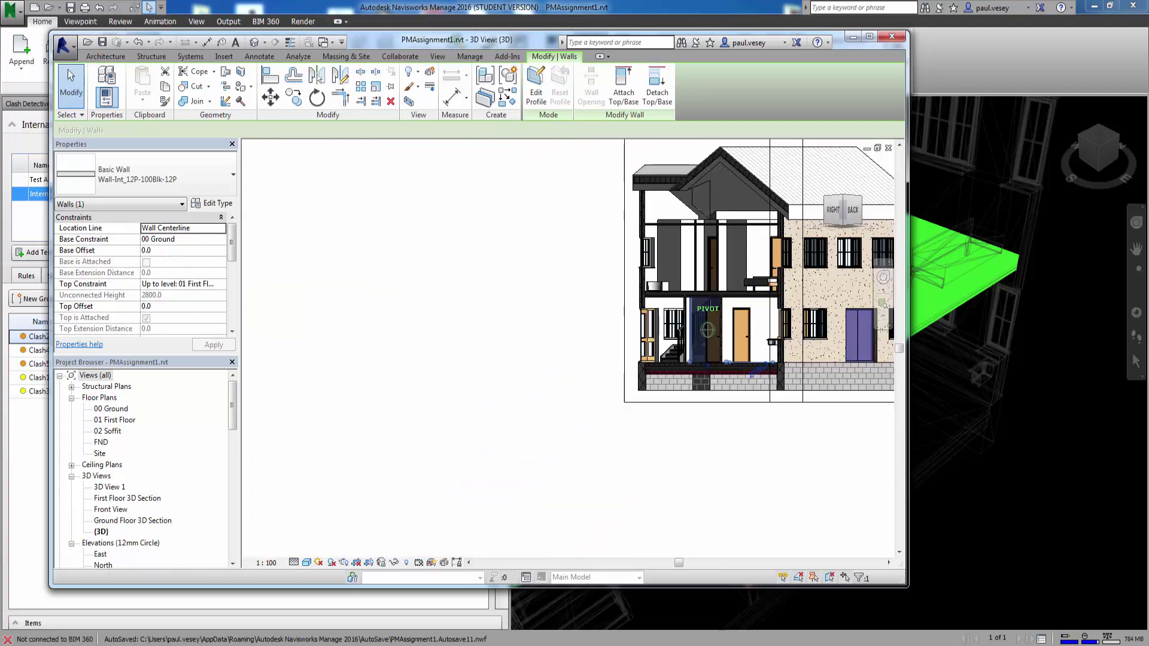
{"action": "left_click", "coordinate": [843, 196]}
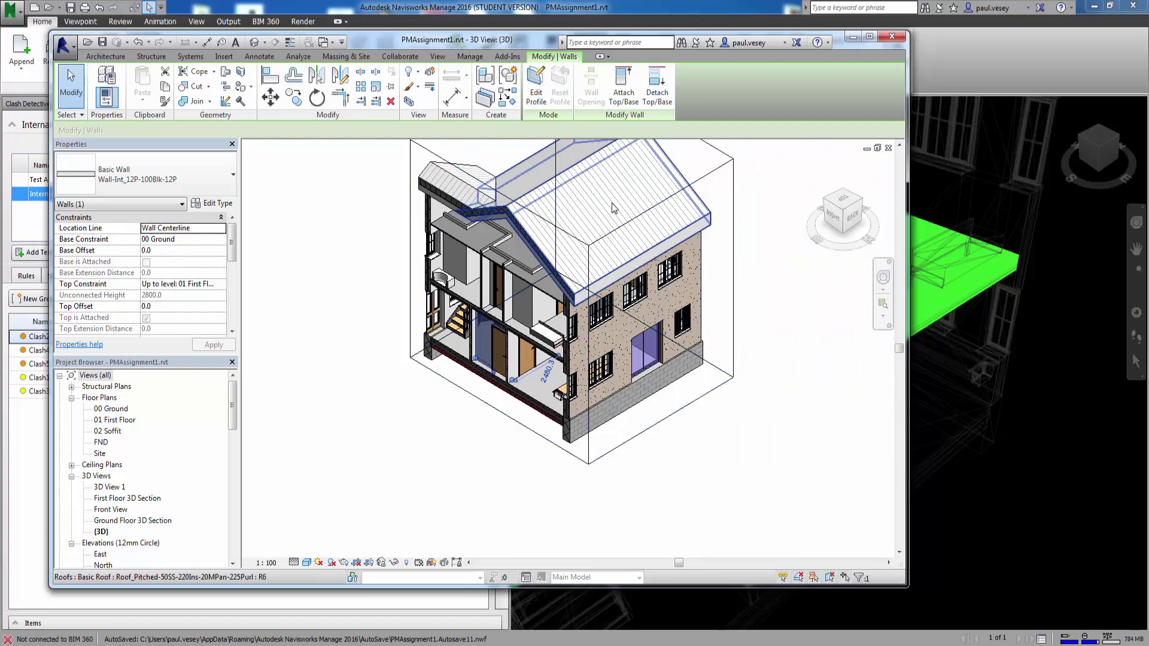
{"action": "left_click", "coordinate": [588, 245]}
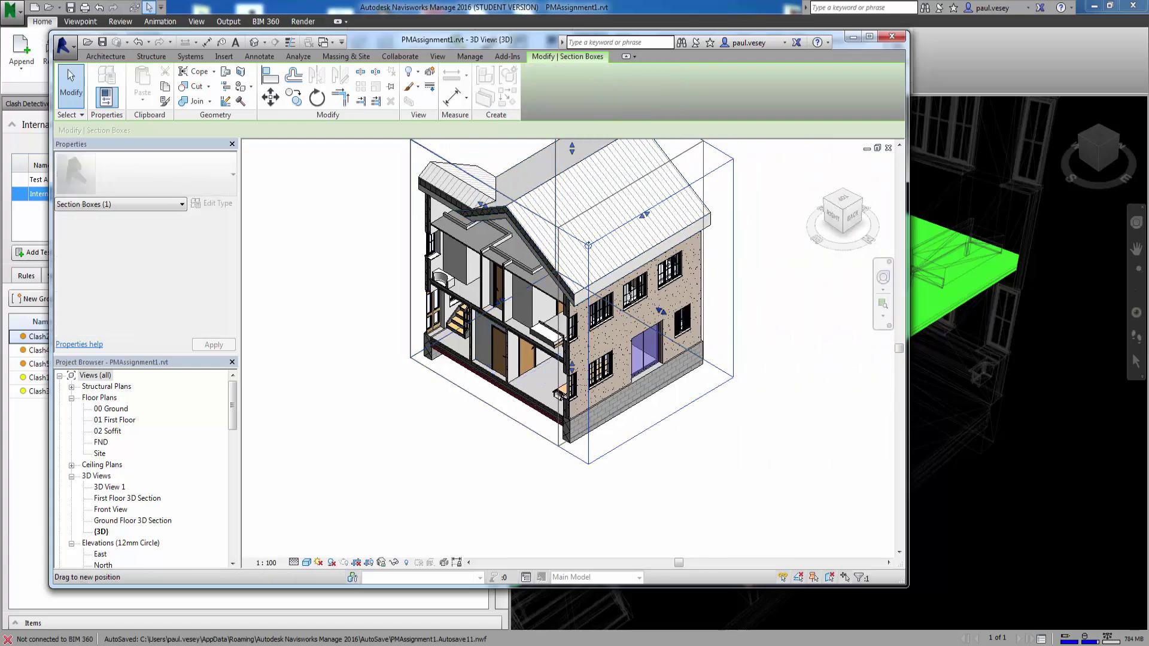
{"action": "scroll", "coordinate": [659, 329], "scroll_direction": "up", "scroll_amount": 5}
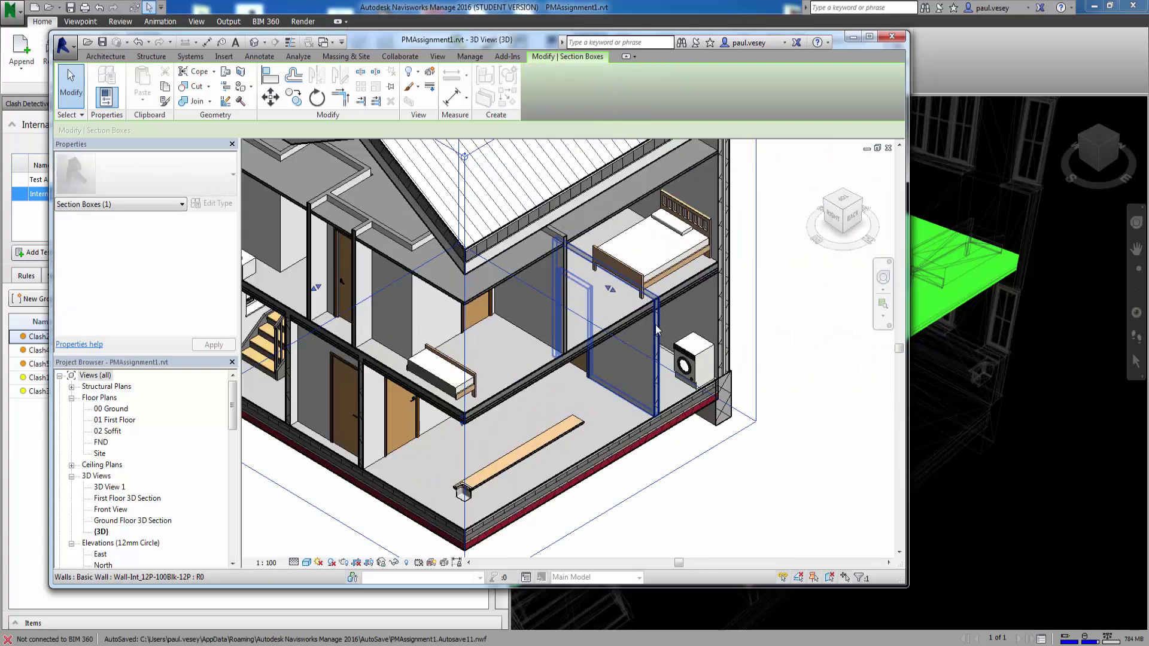
{"action": "left_click", "coordinate": [658, 330]}
{"action": "left_click", "coordinate": [624, 90]}
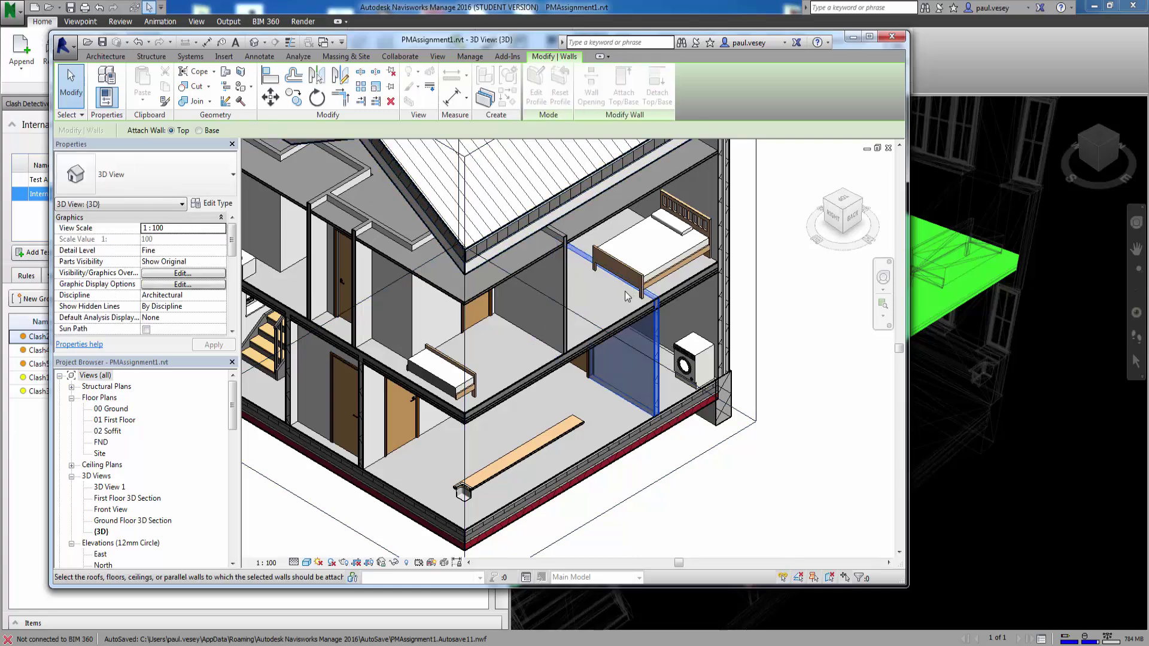
{"action": "left_click", "coordinate": [626, 324]}
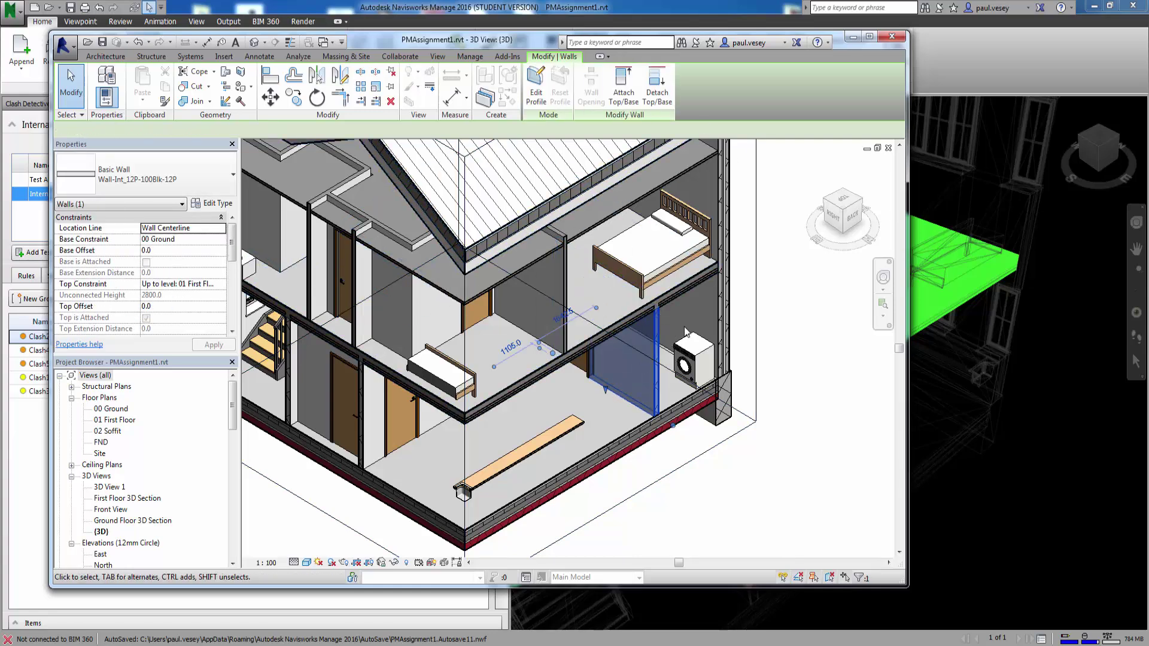
{"action": "scroll", "coordinate": [667, 339], "scroll_direction": "up", "scroll_amount": 1}
{"action": "scroll", "coordinate": [668, 339], "scroll_direction": "up", "scroll_amount": 2}
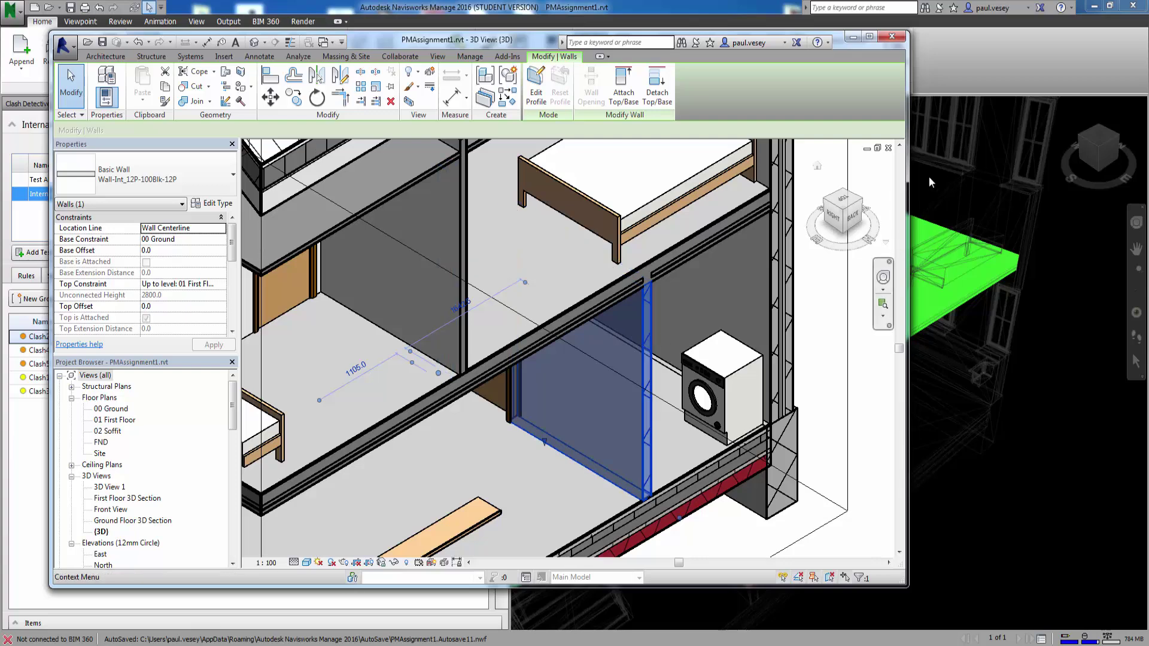
- Check Clash4 and Clash5 in the Navisworks results, then return to Revit
{"action": "left_click", "coordinate": [744, 23]}
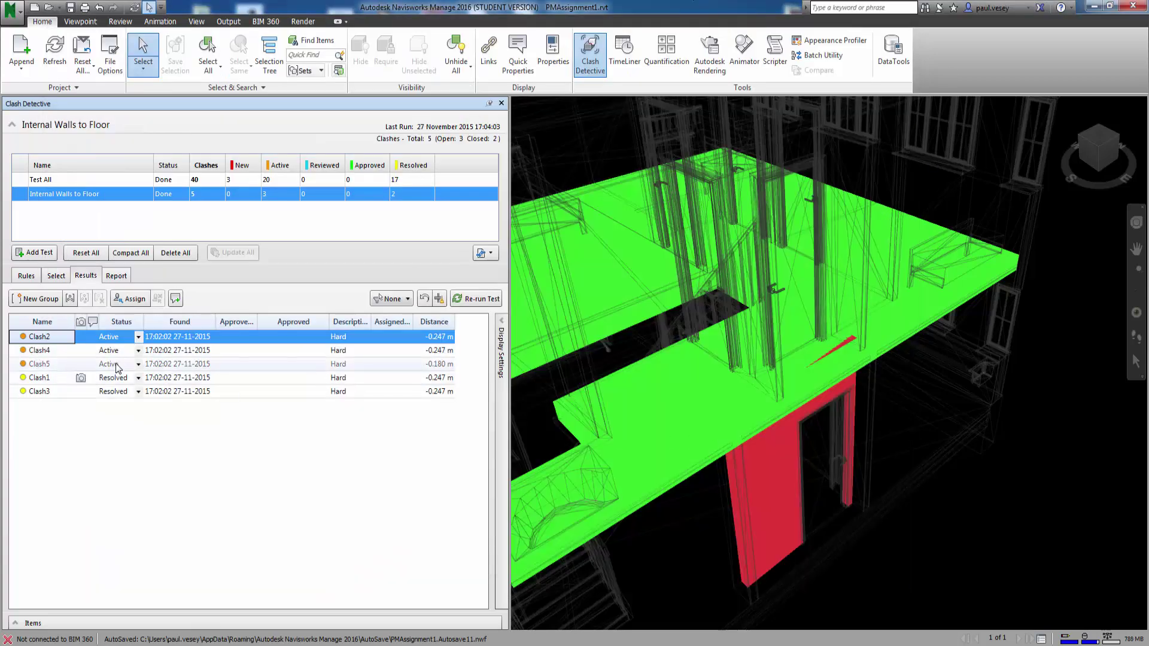
{"action": "left_click", "coordinate": [45, 351]}
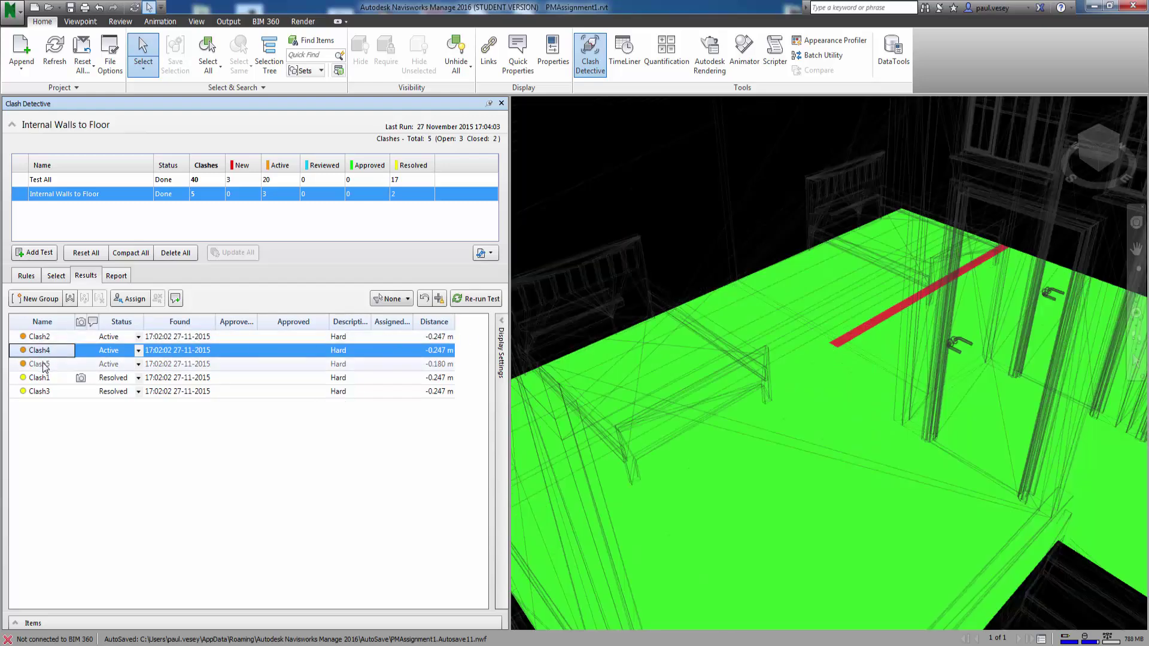
{"action": "key", "text": "Down"}
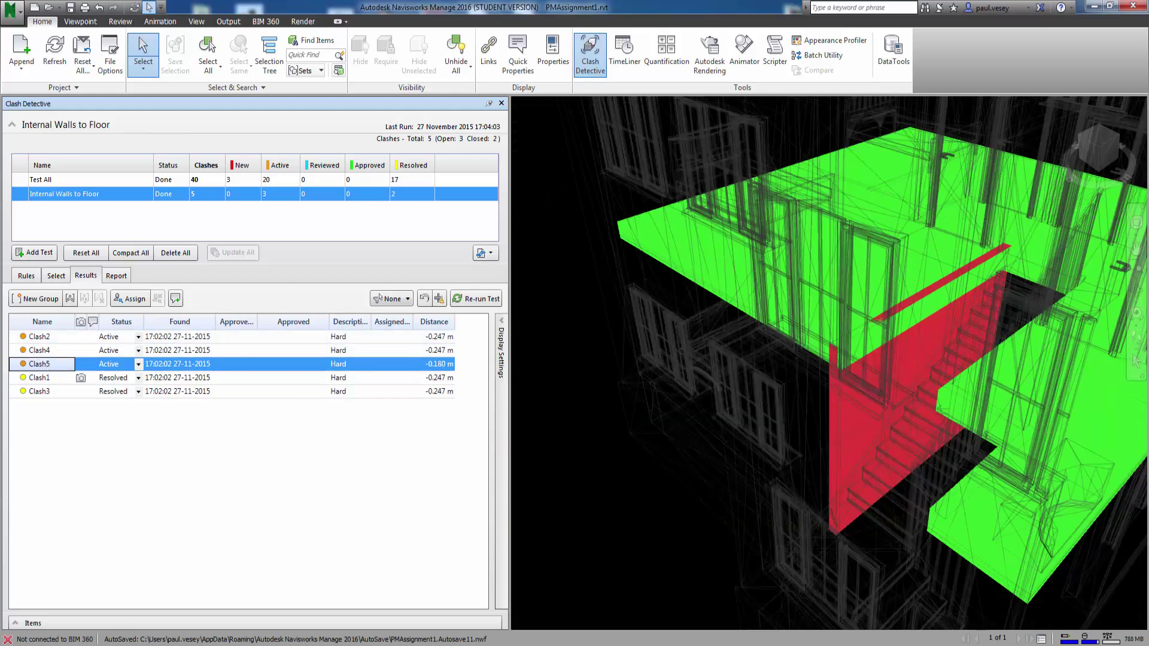
{"action": "key", "text": "alt+Tab"}
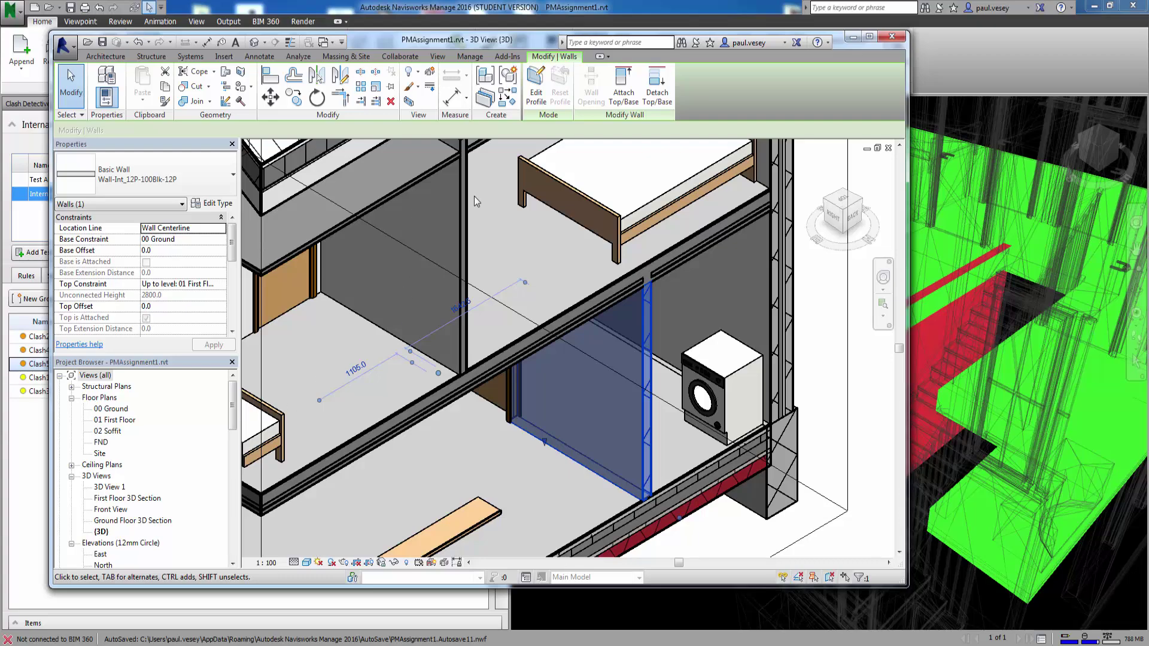
- Pull the section box inward to expose the staircase and inspect the wall beside it
{"action": "left_click", "coordinate": [826, 205]}
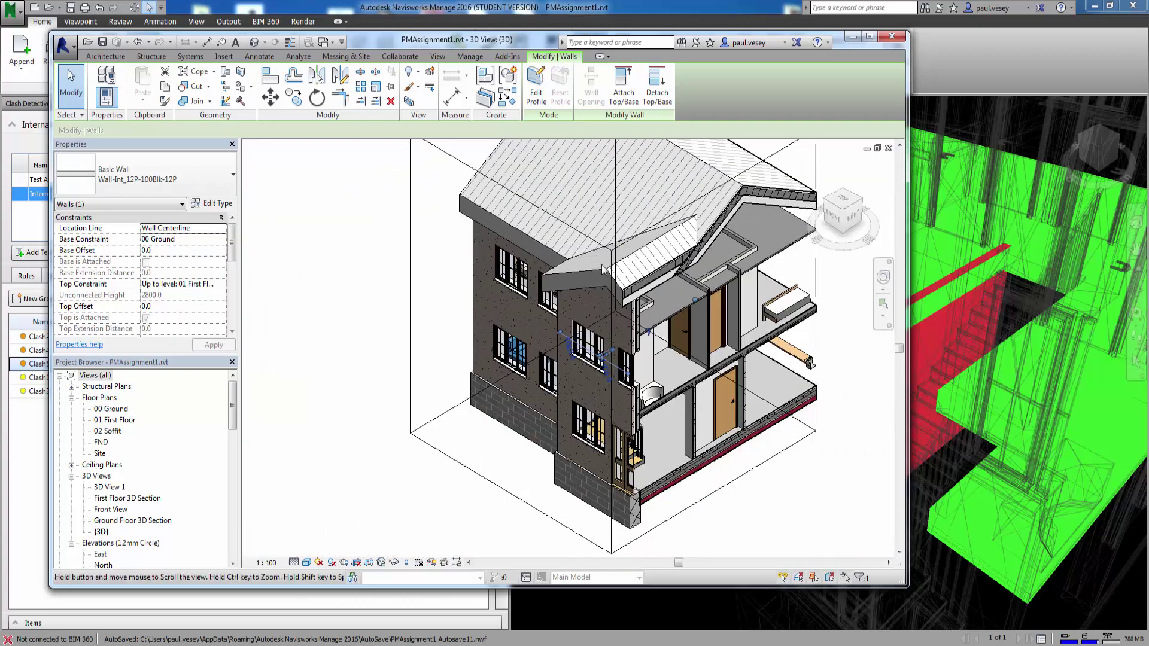
{"action": "left_click", "coordinate": [467, 423]}
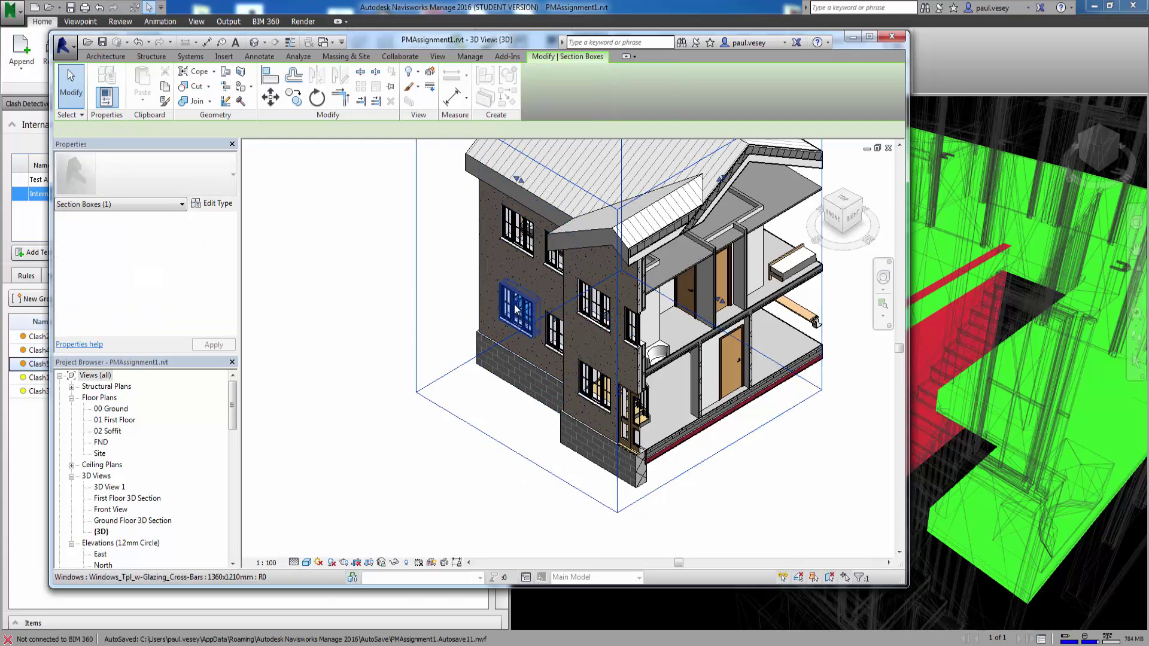
{"action": "left_click_drag", "start_coordinate": [516, 309], "coordinate": [590, 265]}
{"action": "scroll", "coordinate": [579, 357], "scroll_direction": "up", "scroll_amount": 5}
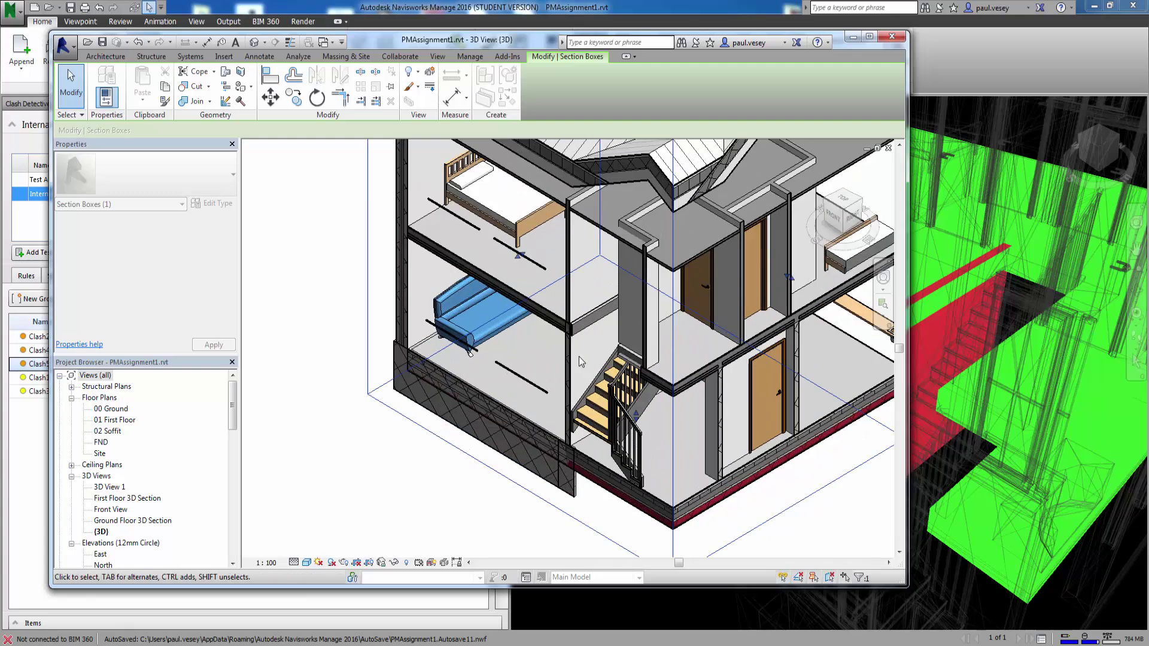
{"action": "scroll", "coordinate": [580, 357], "scroll_direction": "up", "scroll_amount": 3}
{"action": "left_click", "coordinate": [552, 349]}
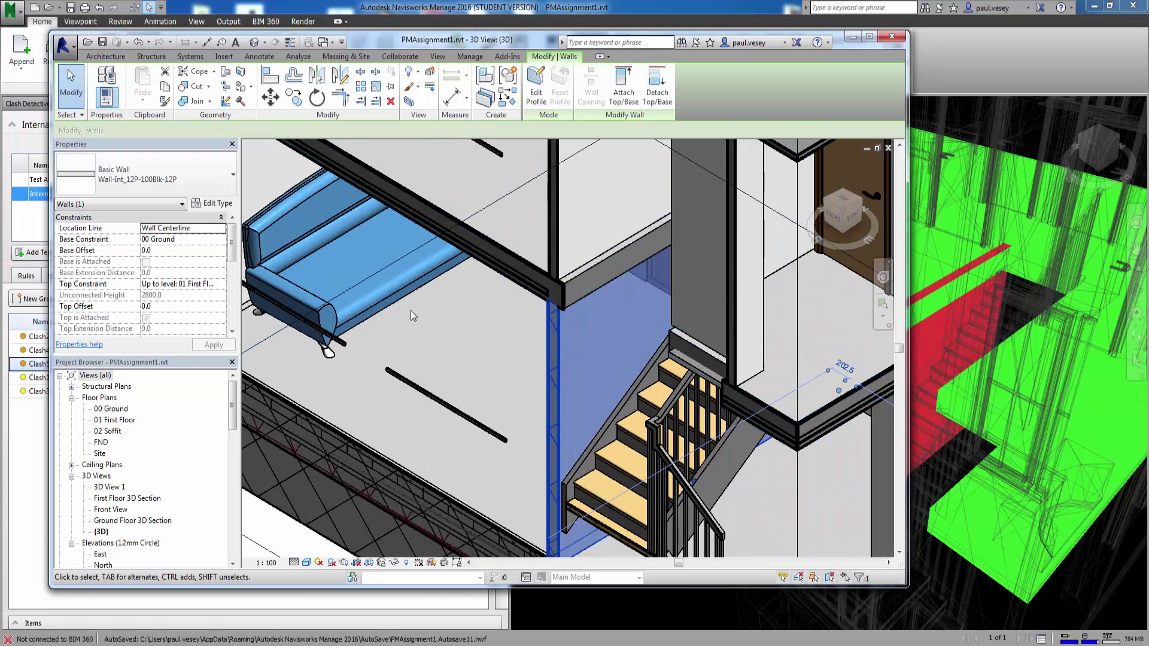
{"action": "left_click_drag", "start_coordinate": [551, 48], "coordinate": [586, 58]}
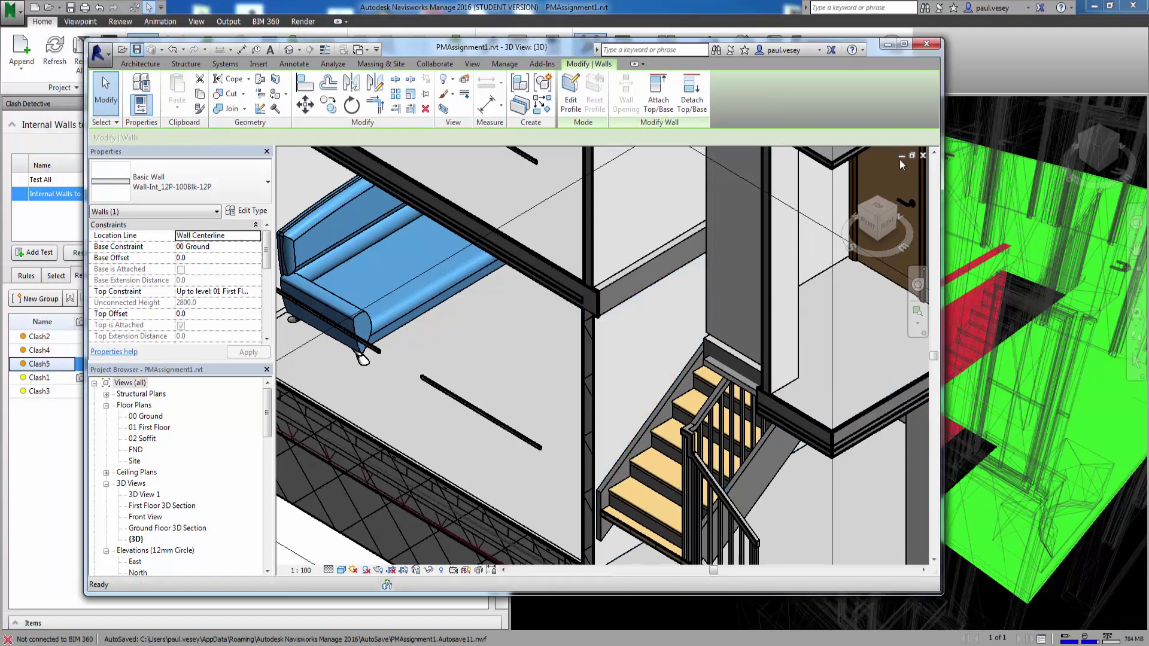
{"action": "key", "text": "Escape"}
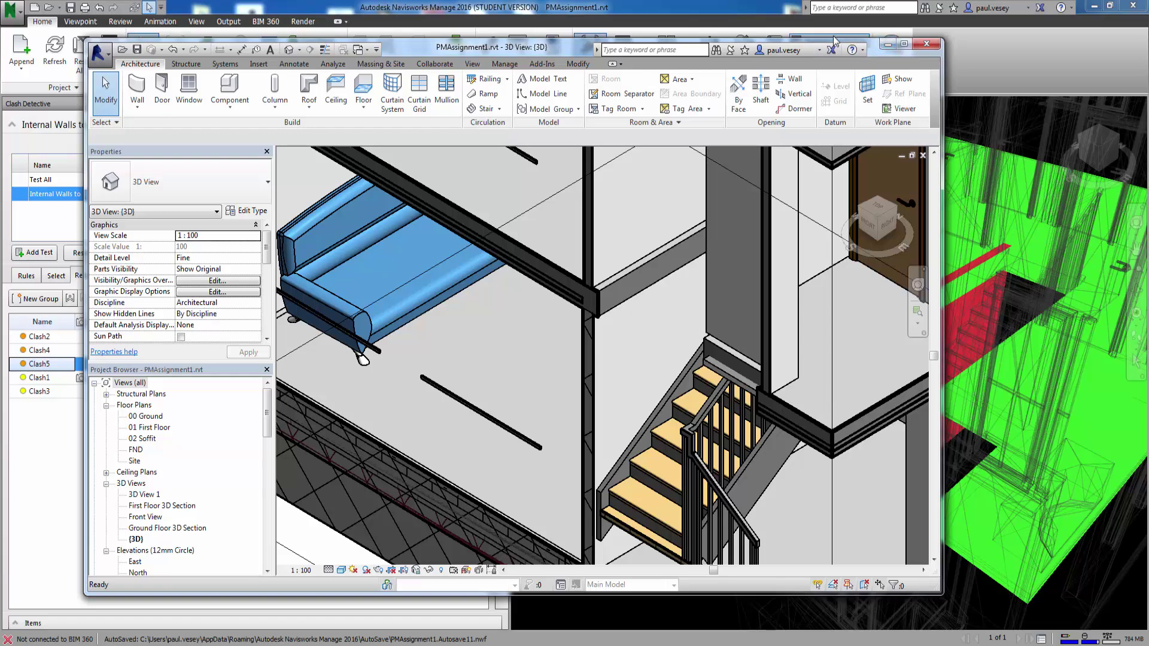
- Minimize Revit and refresh the updated PMAssignment1.rvt model in Navisworks
{"action": "left_click", "coordinate": [888, 44]}
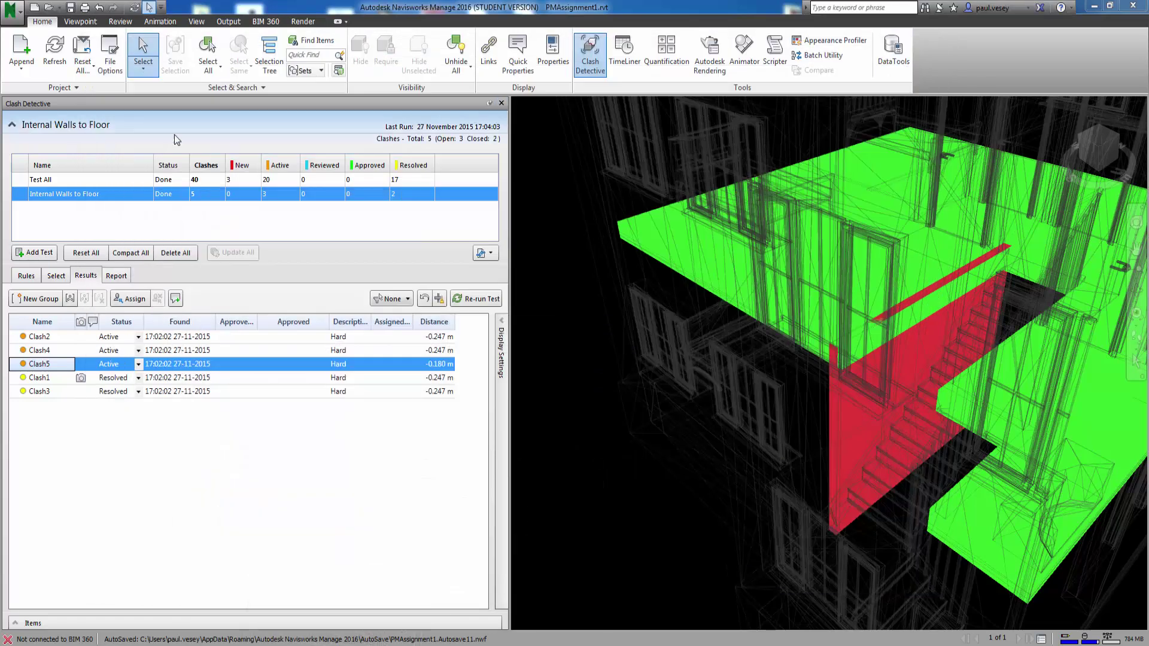
{"action": "left_click", "coordinate": [55, 49]}
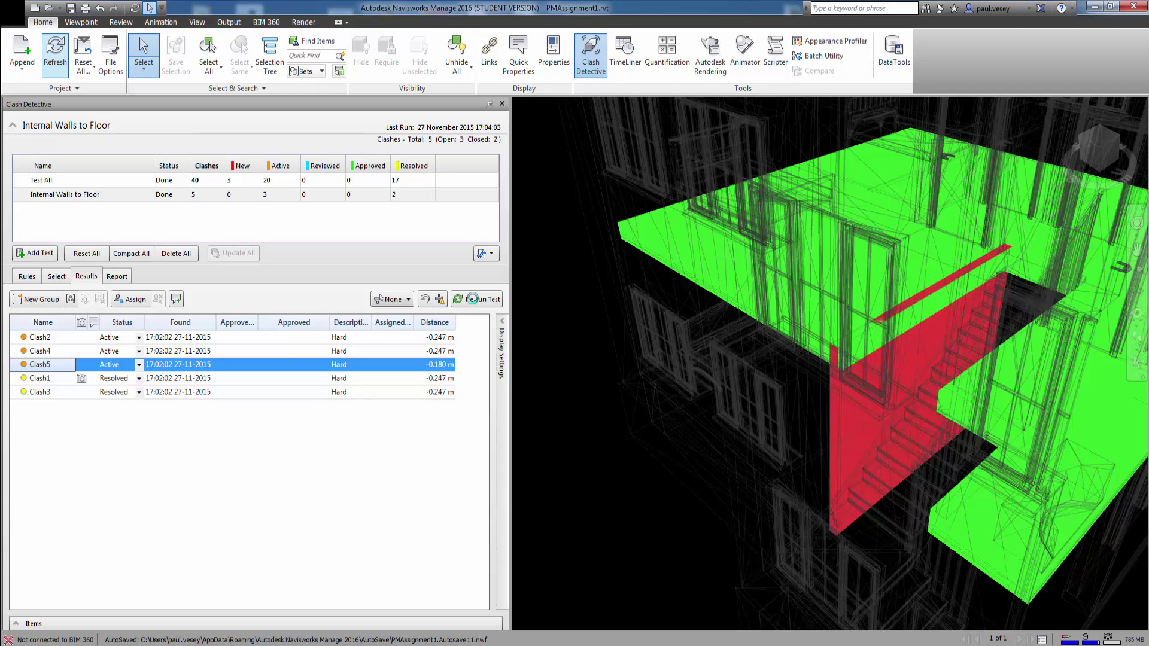
- Re-run the Internal Walls to Floor test on the updated model so its five clashes show Resolved
{"action": "left_click", "coordinate": [473, 298]}
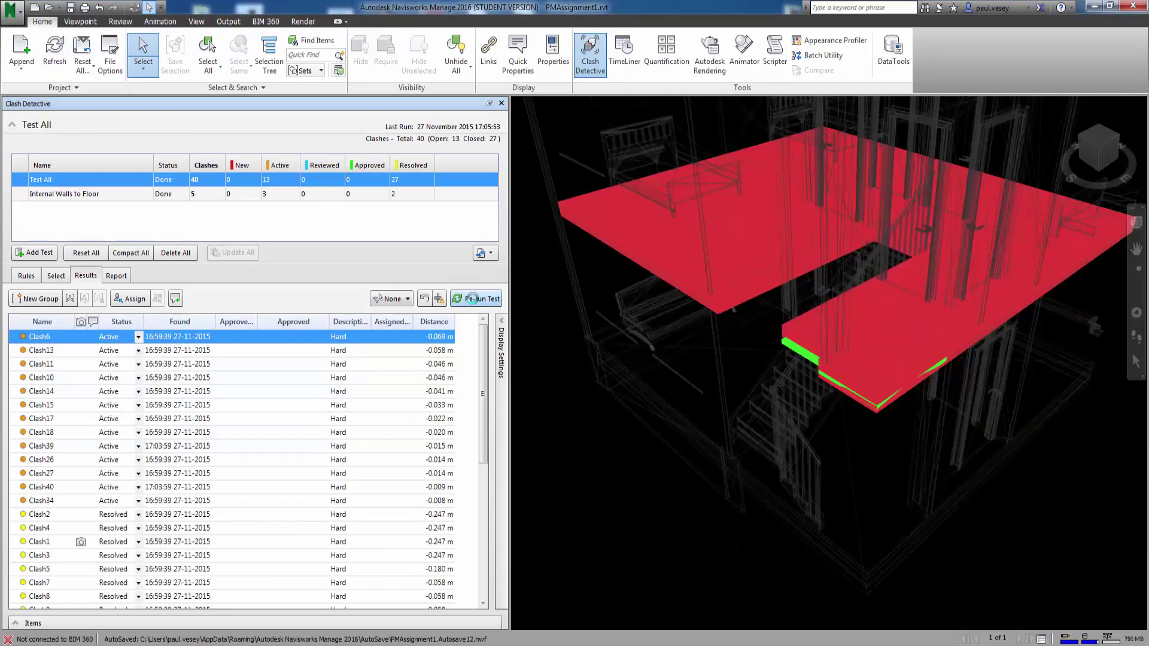
{"action": "key", "text": "Down"}
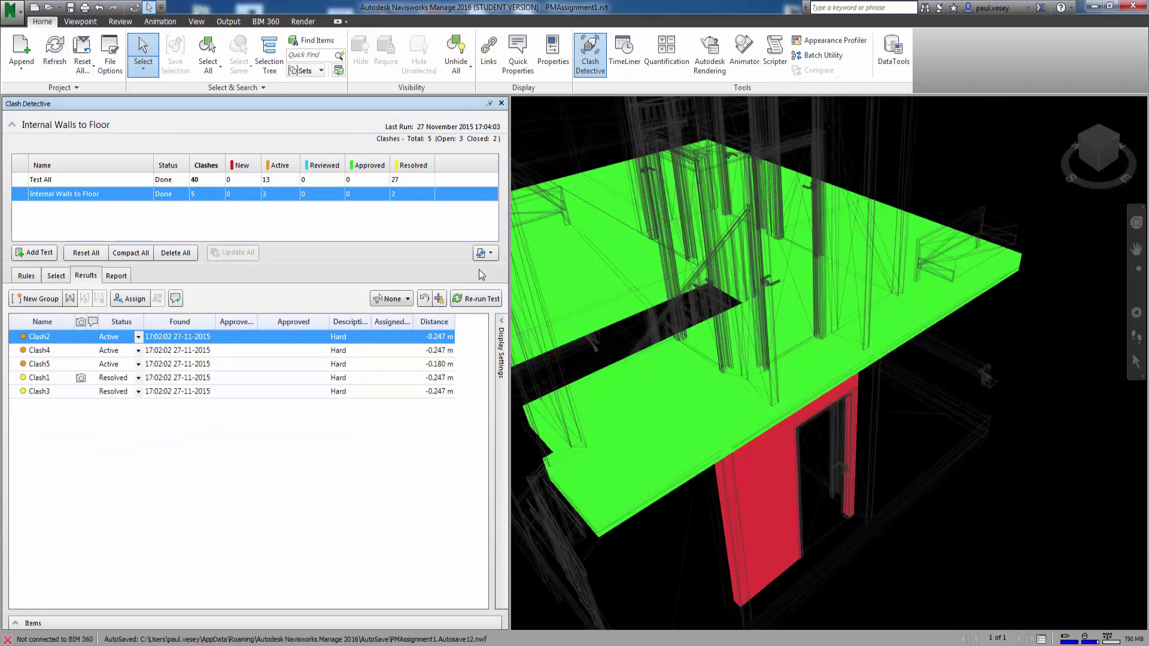
{"action": "left_click", "coordinate": [479, 300]}
{"action": "left_click", "coordinate": [476, 299]}
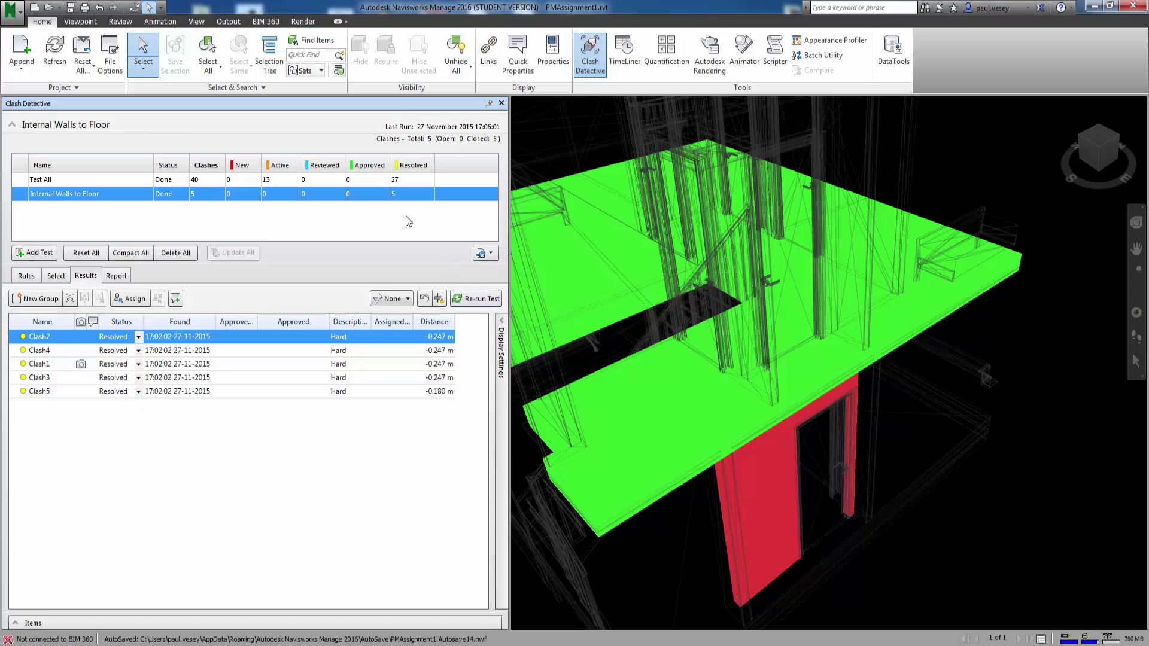